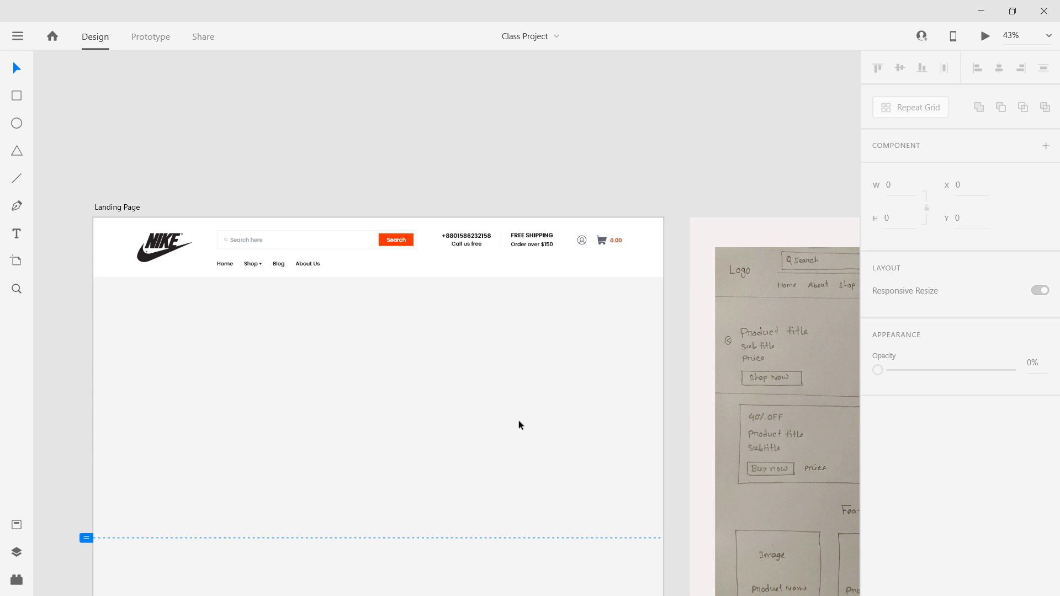
Examine the hand-drawn wireframe beside the landing page, focusing on the hero section's product title, price, button and image layout
mouse_move(652, 372)
mouse_down()
mouse_move(456, 367)
mouse_move(284, 331)
mouse_up()
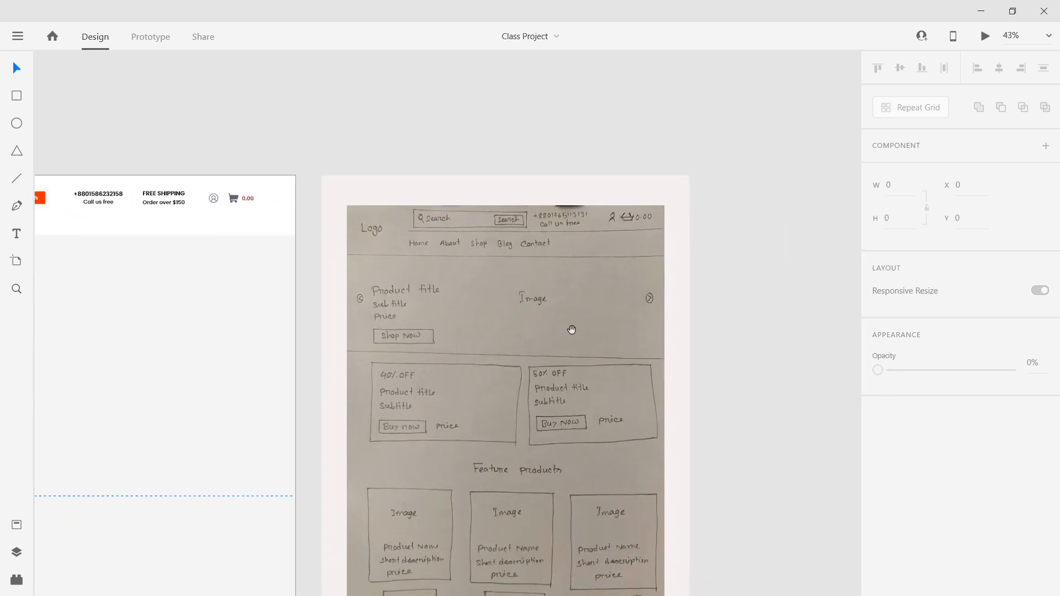
drag(578, 326, 523, 325)
scroll(519, 331, up, 3)
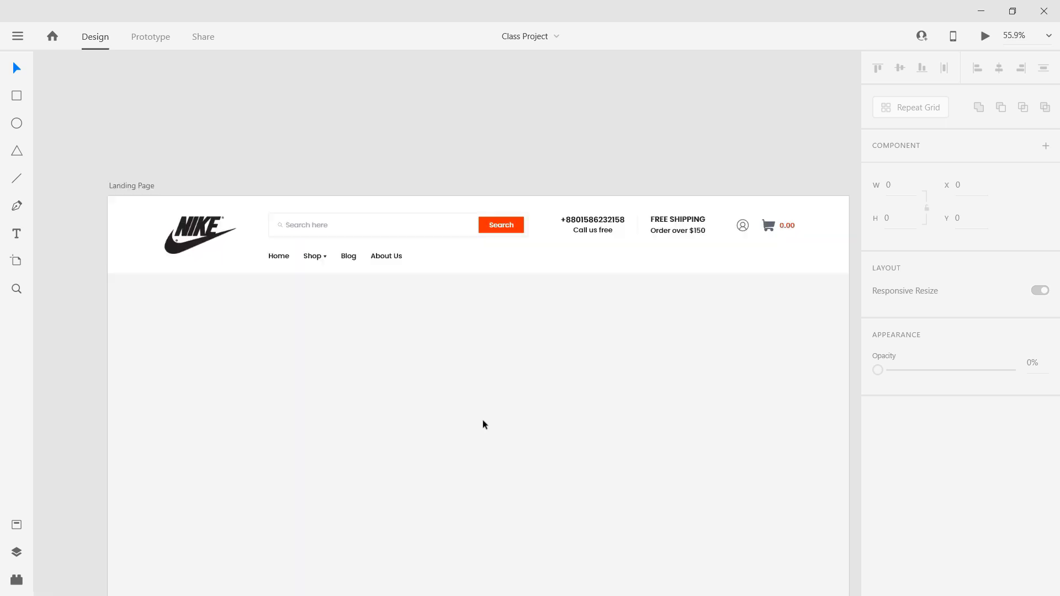
scroll(566, 422, right, 10)
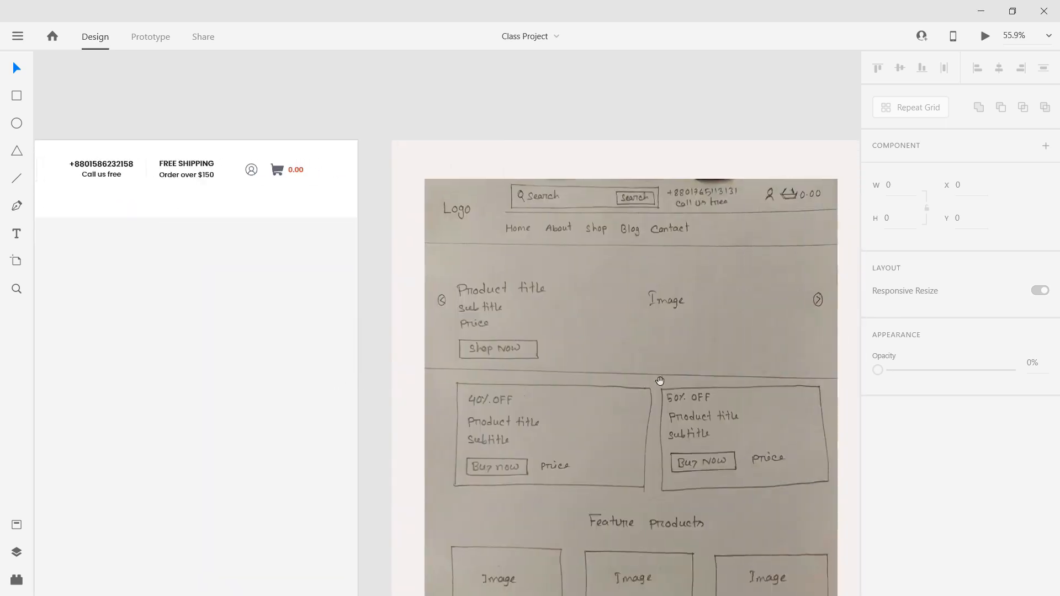
drag(660, 381, 450, 383)
scroll(455, 388, up, 1)
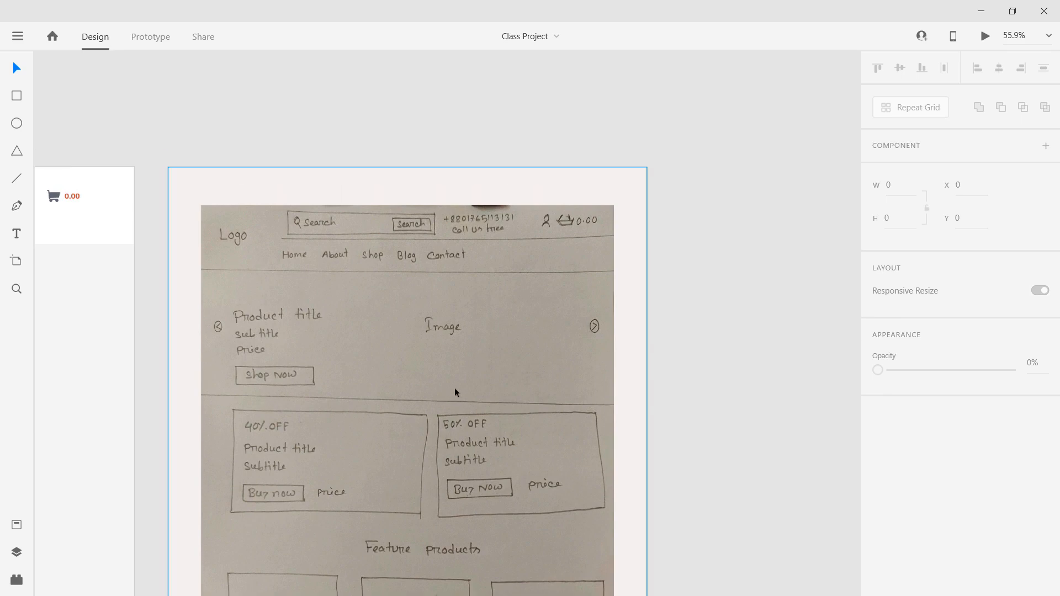
scroll(455, 393, up, 2)
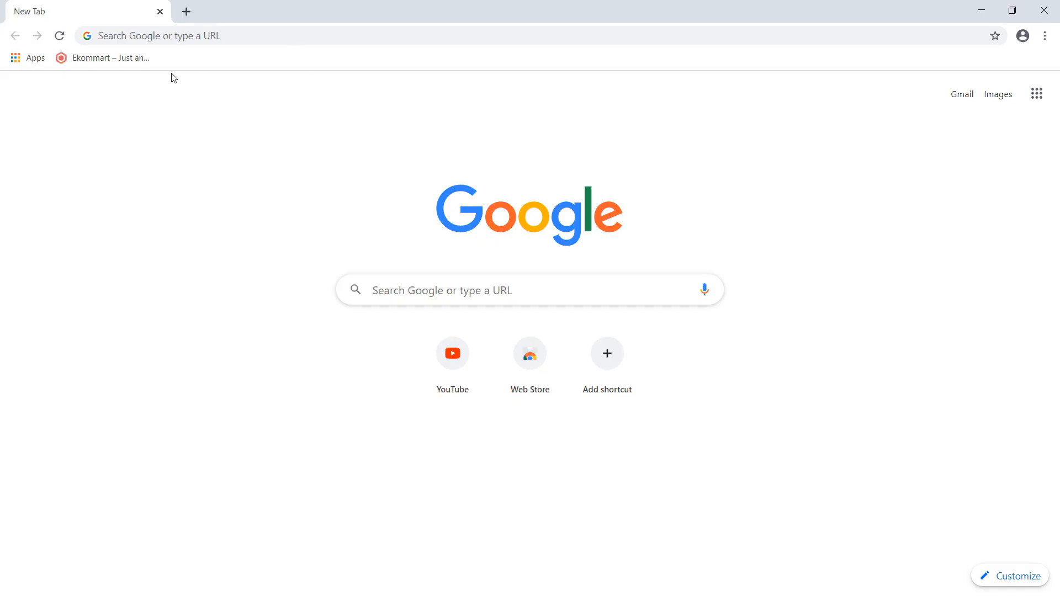
Switch to Chrome and open the nike.com website
click(138, 35)
text(nike)
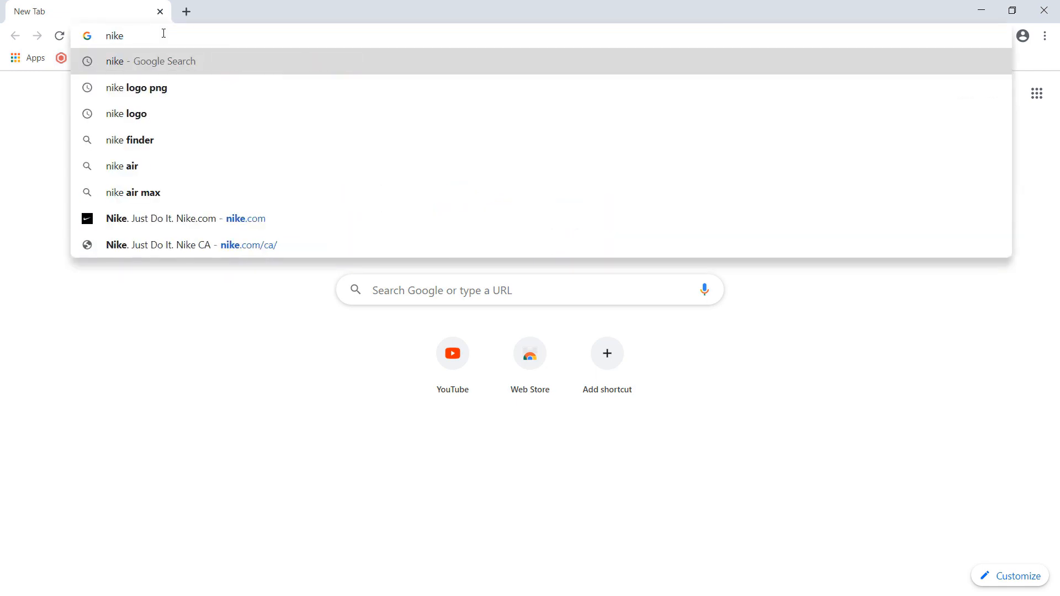
text(.com)
key(Return)
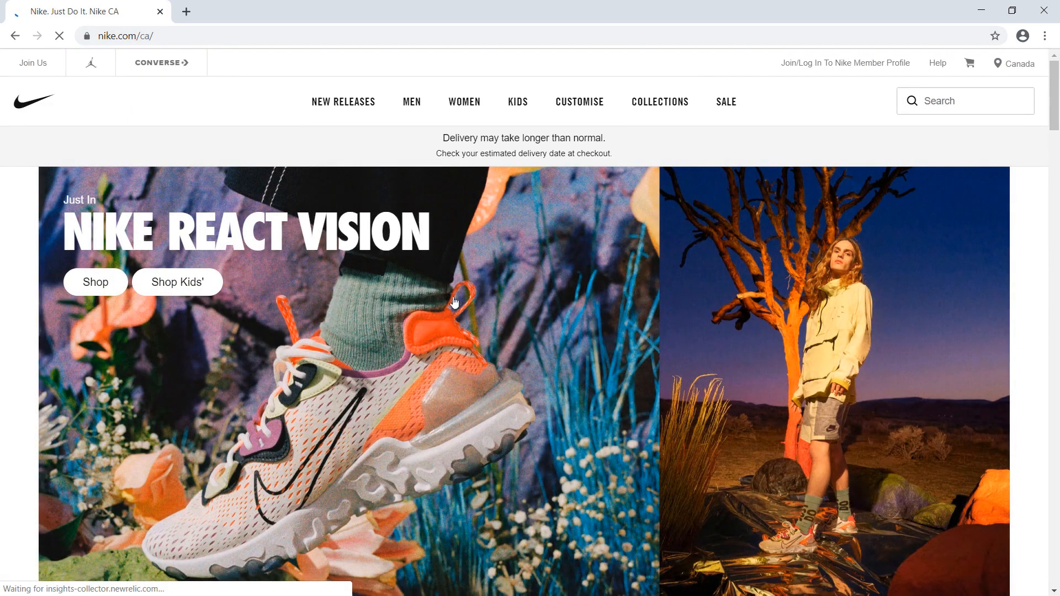
Open the Nike Air Max 90 women's shoe product page for reference, and return to the Adobe XD project
scroll(470, 419, down, 12)
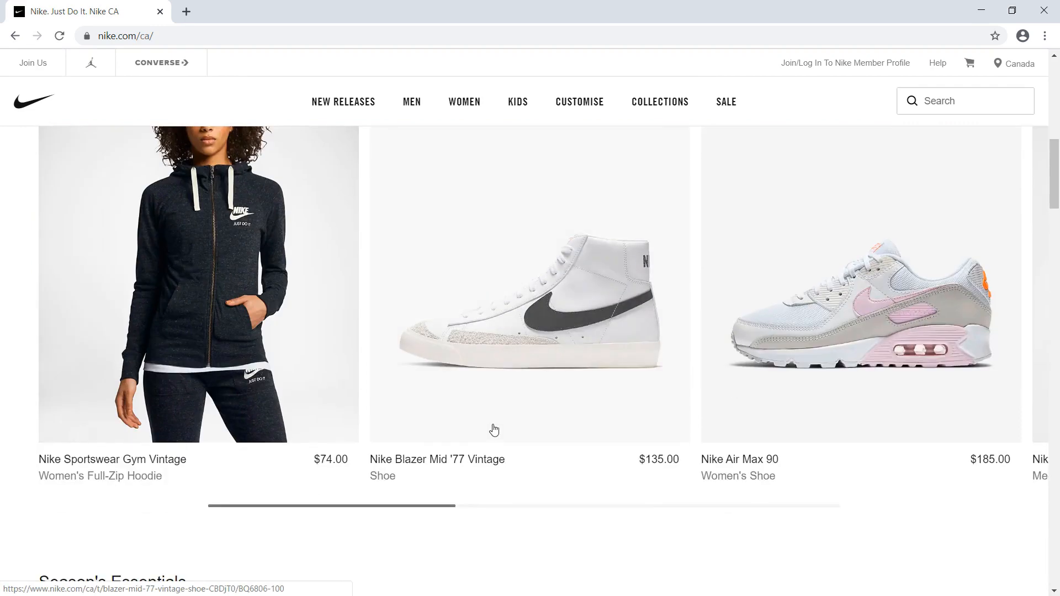
scroll(501, 480, down, 1)
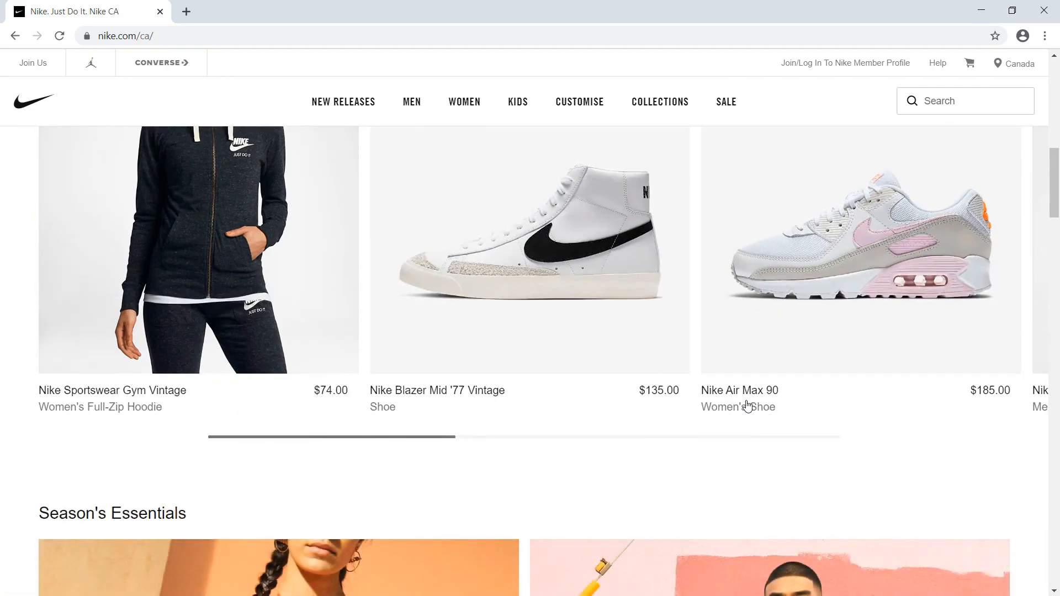
click(802, 412)
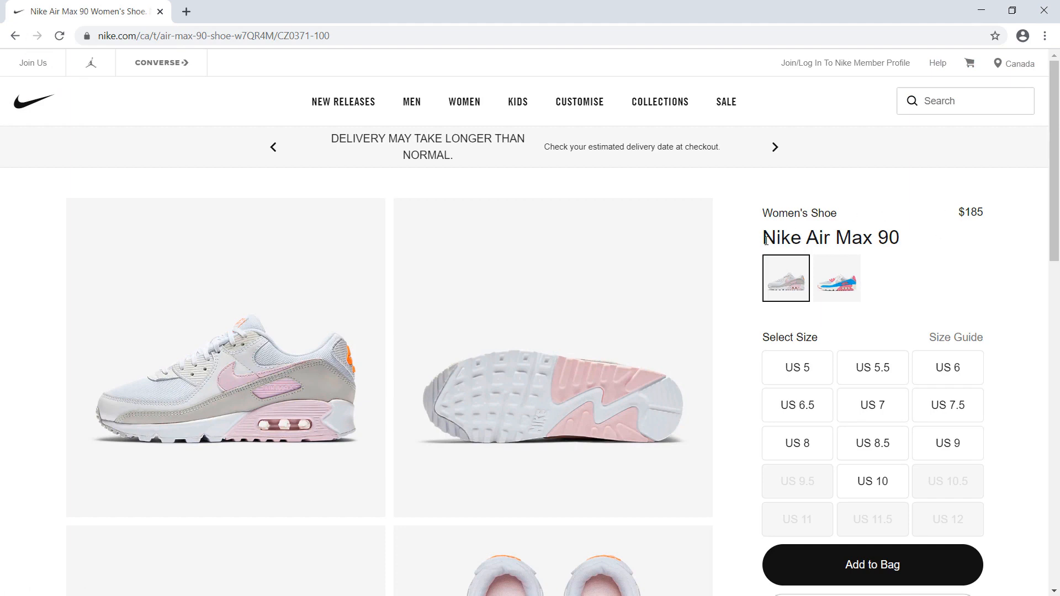
click(981, 11)
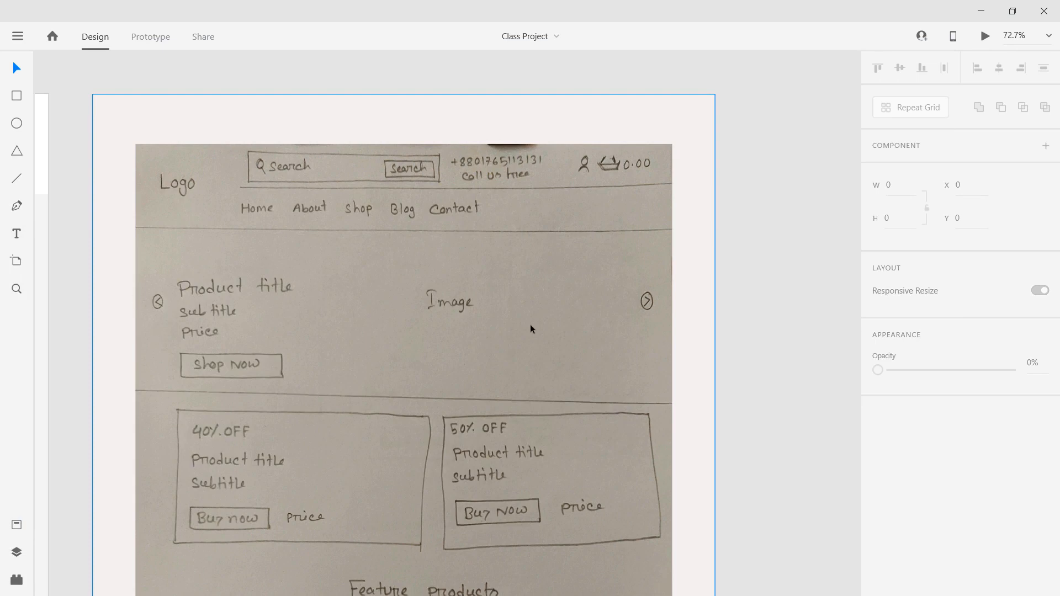
Draw a full-width rectangle about 1920 by 808 directly below the landing page's header
mouse_move(135, 379)
mouse_down()
mouse_move(625, 390)
mouse_move(521, 416)
mouse_move(618, 396)
mouse_move(499, 363)
mouse_up()
scroll(535, 418, down, 3)
scroll(619, 395, down, 2)
scroll(500, 361, up, 1)
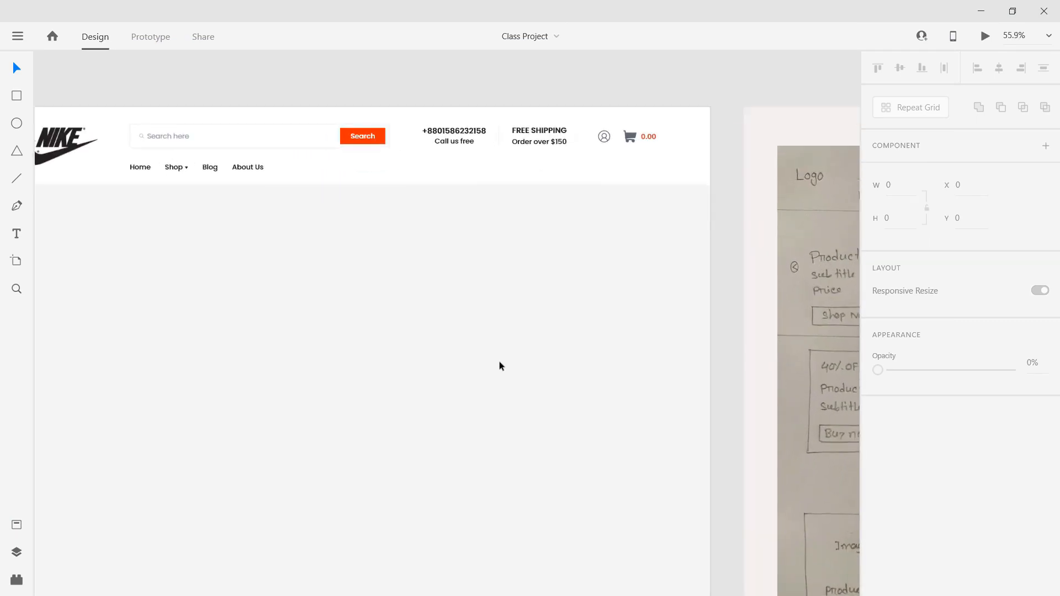
scroll(501, 360, down, 1)
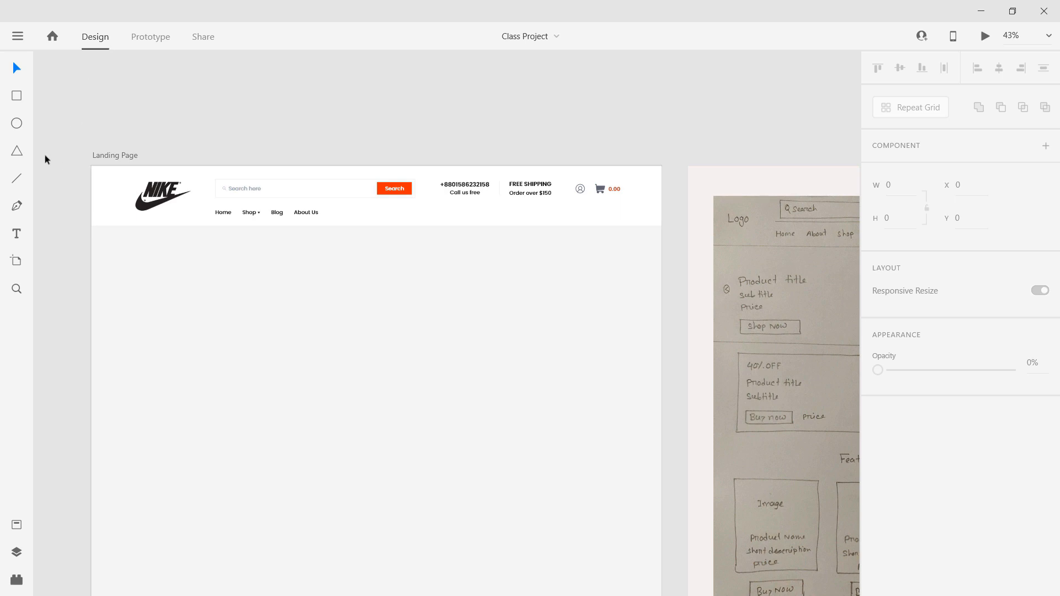
click(16, 99)
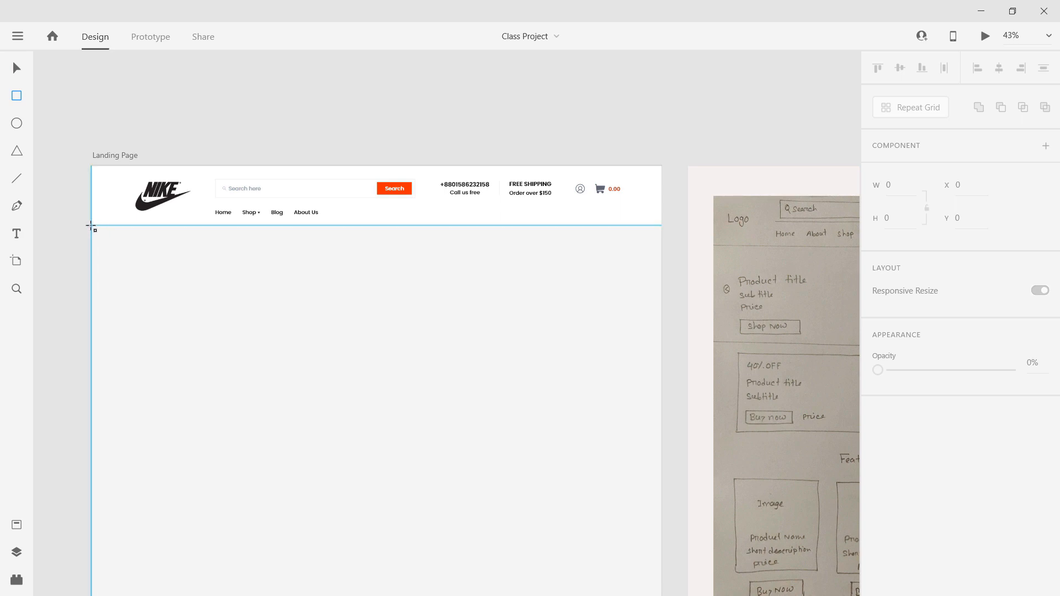
mouse_move(92, 226)
mouse_down()
mouse_move(193, 319)
mouse_move(462, 414)
mouse_move(681, 462)
mouse_move(662, 465)
mouse_up()
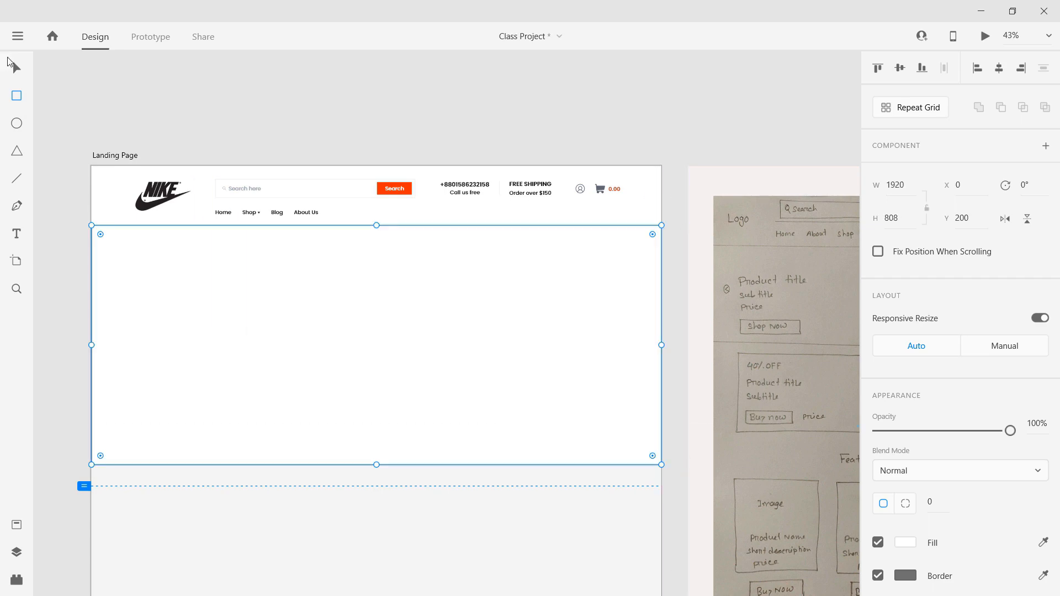
click(17, 67)
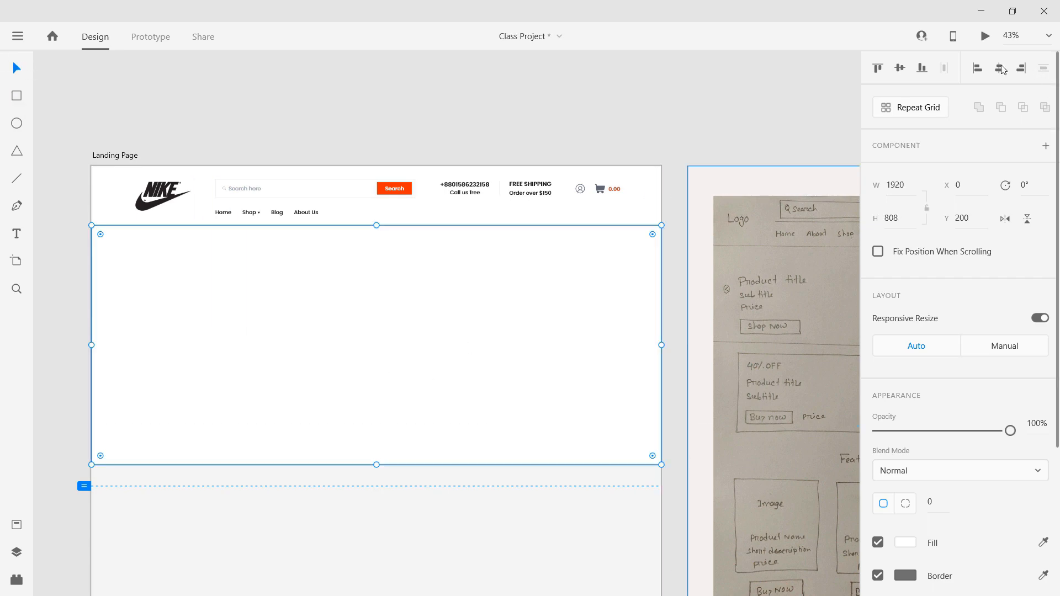
click(366, 482)
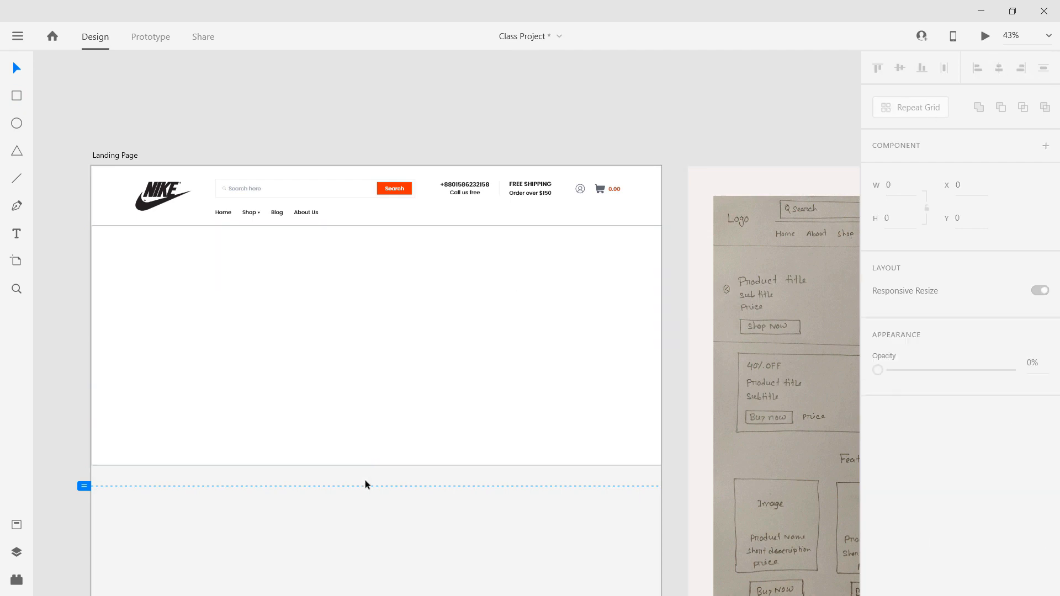
Remove the border from the hero rectangle below the header
click(329, 369)
scroll(1023, 542, down, 3)
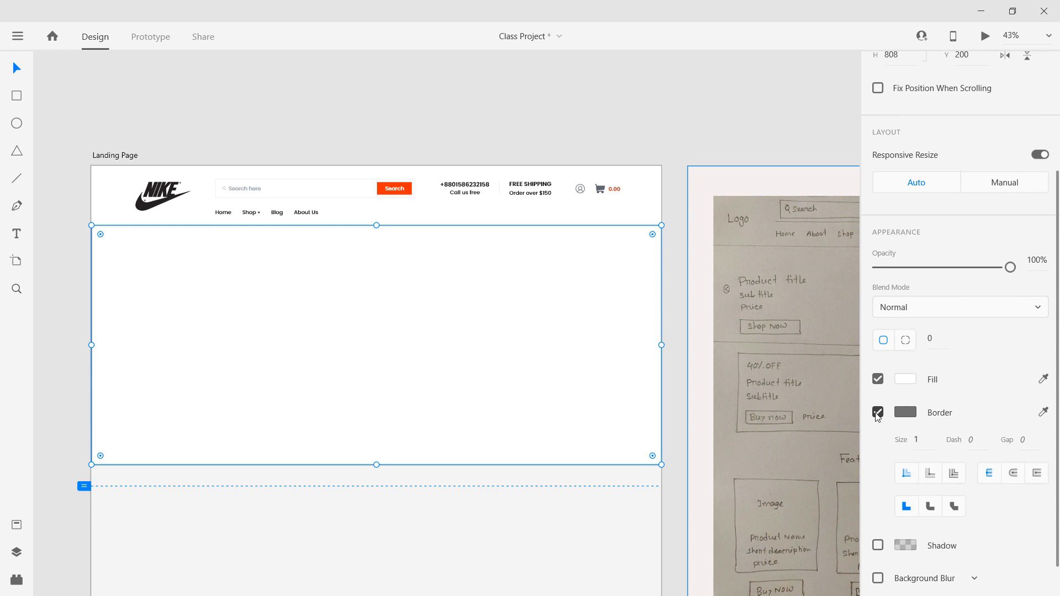
click(878, 413)
click(458, 511)
Set the hero rectangle's fill colour to #3753B2
click(314, 373)
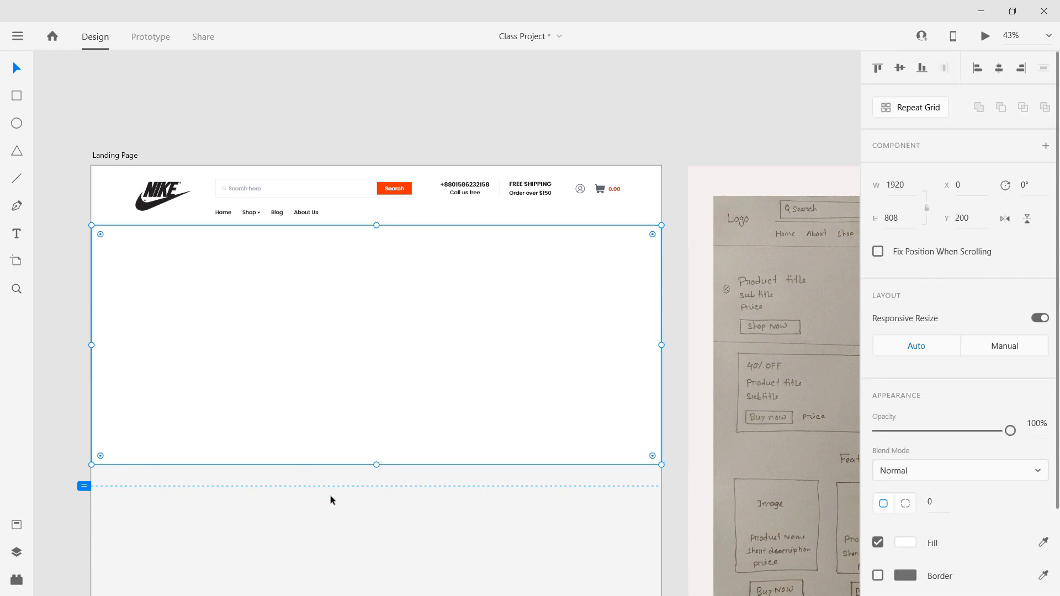
click(912, 545)
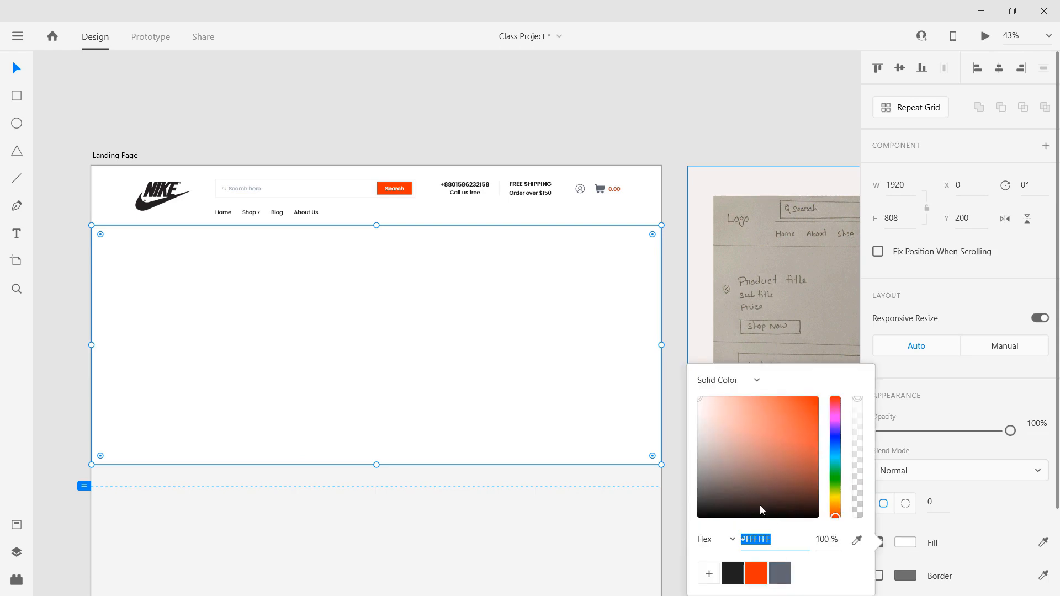
text(3753B2)
key(Return)
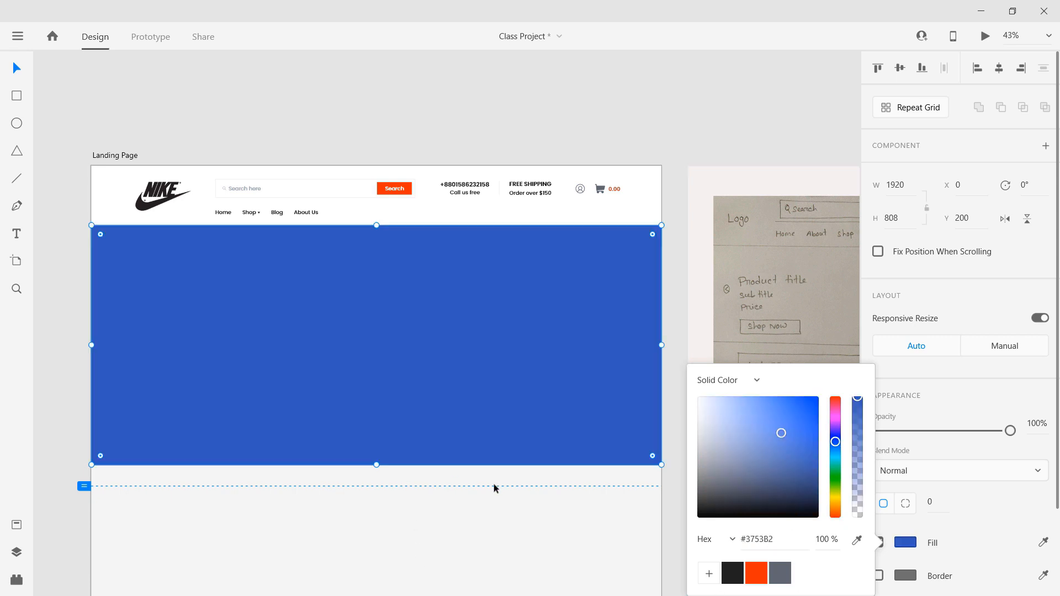
click(449, 500)
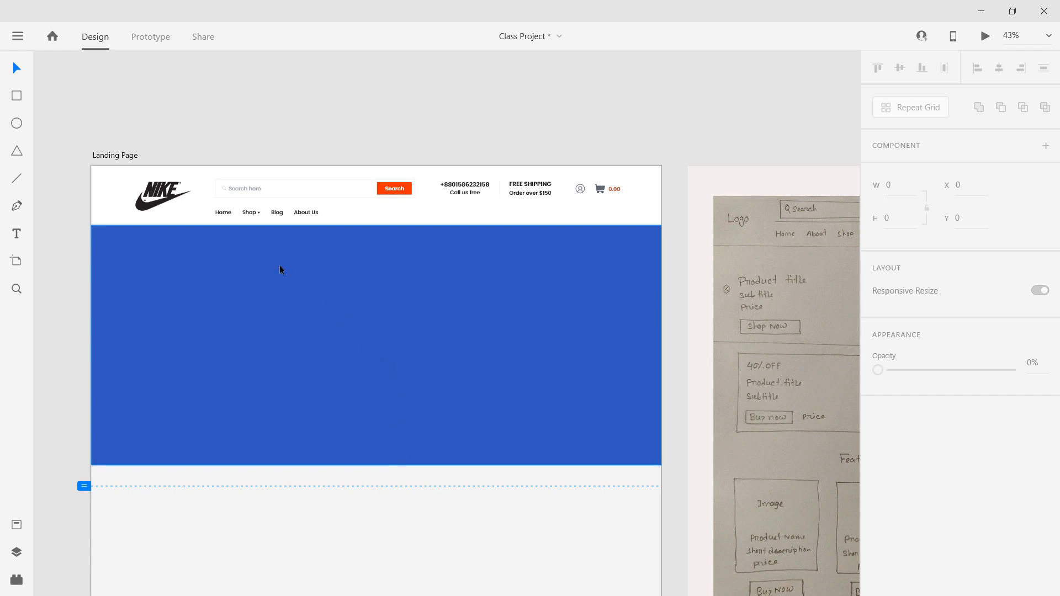
Try to place the blue shoe image on the hero rectangle, and undo the placement
scroll(253, 246, up, 4)
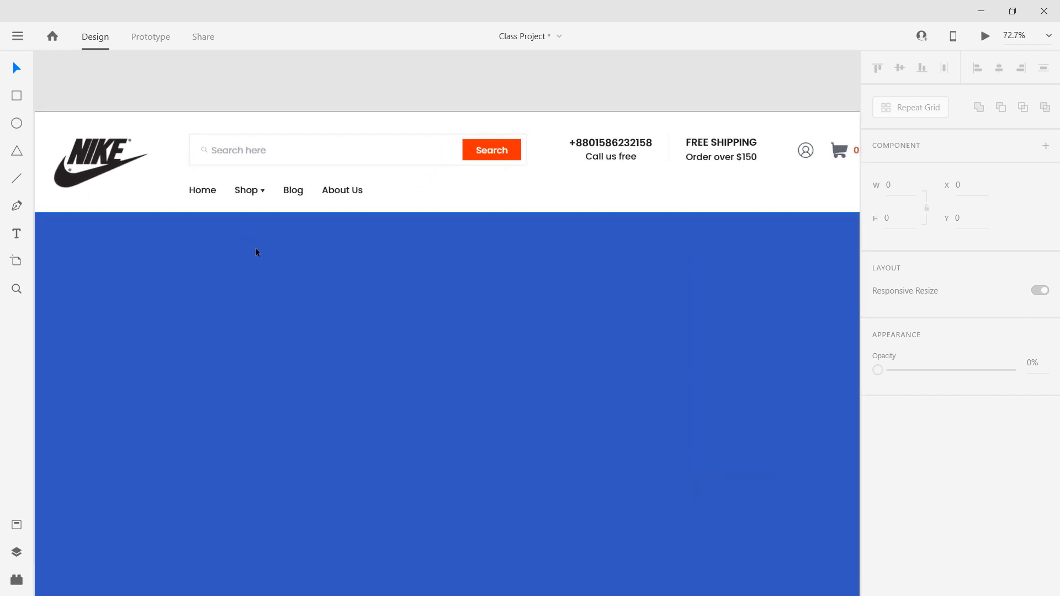
scroll(255, 249, down, 3)
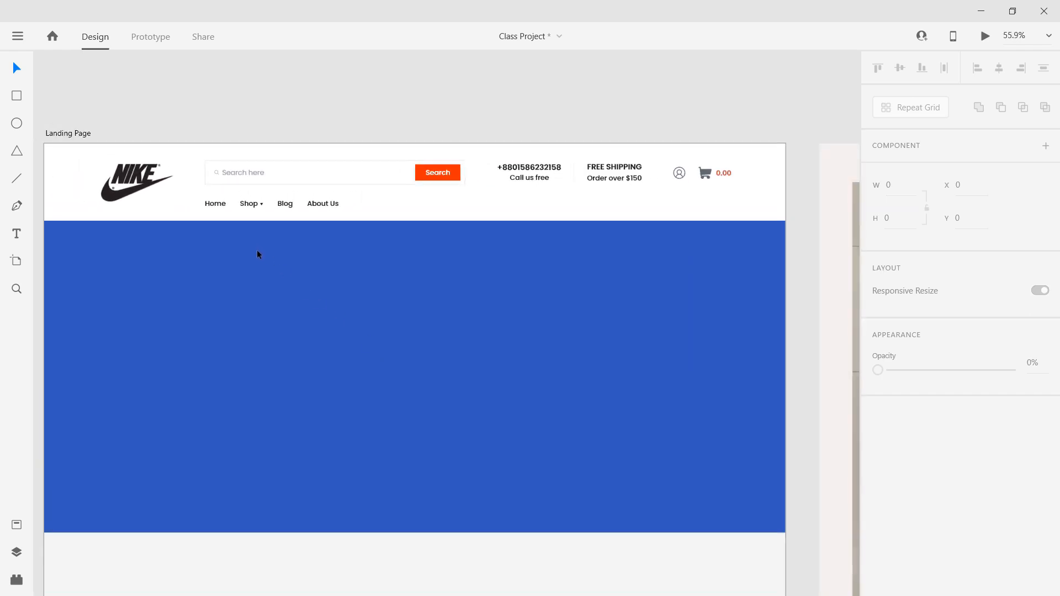
scroll(279, 274, down, 3)
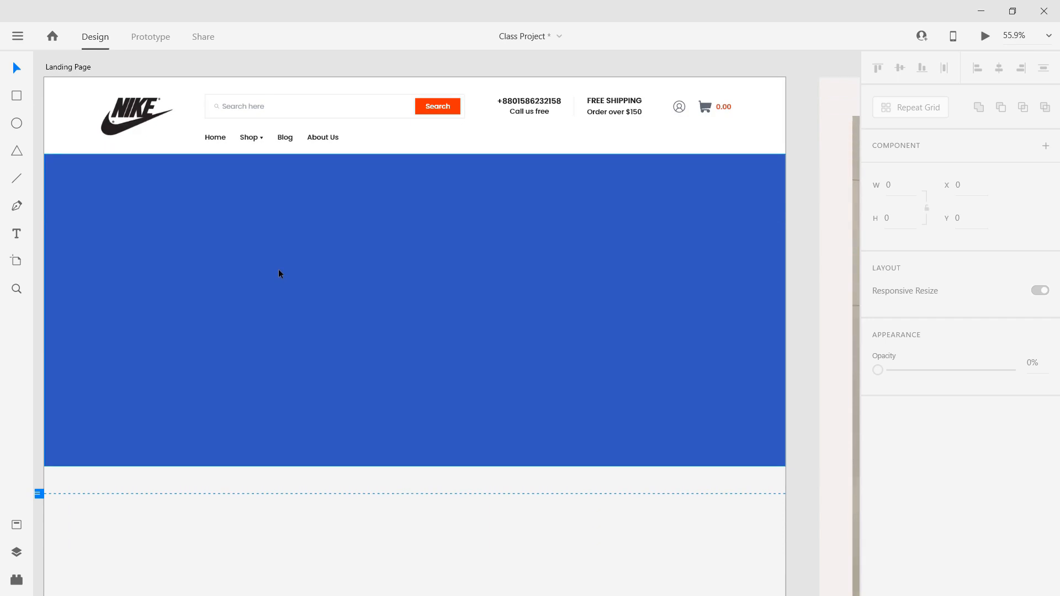
drag(760, 298, 403, 298)
drag(807, 318, 650, 328)
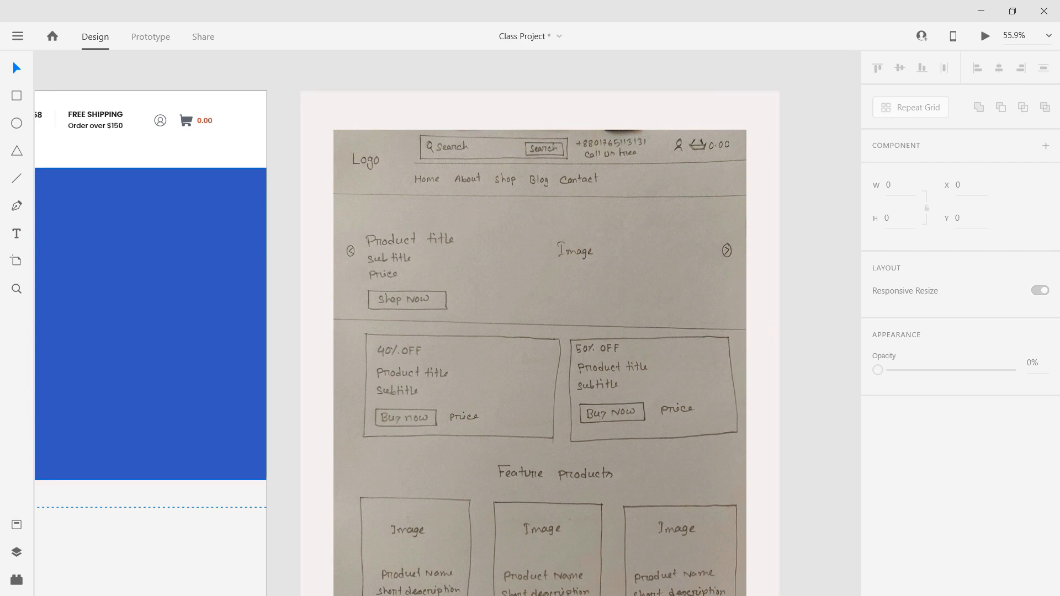
drag(0, 343, 124, 338)
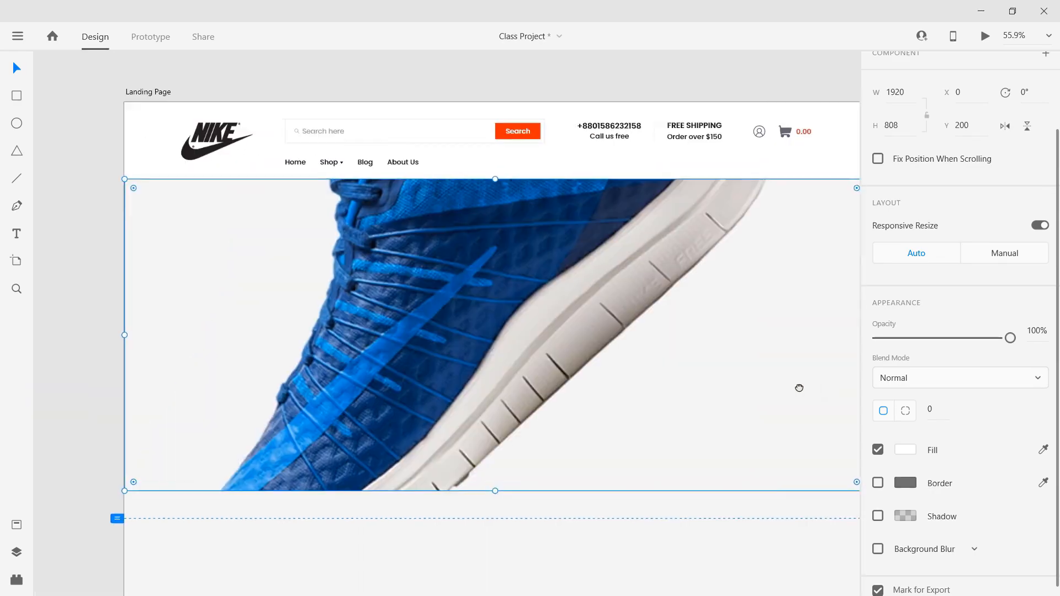
drag(163, 371, 775, 391)
key(ctrl+z)
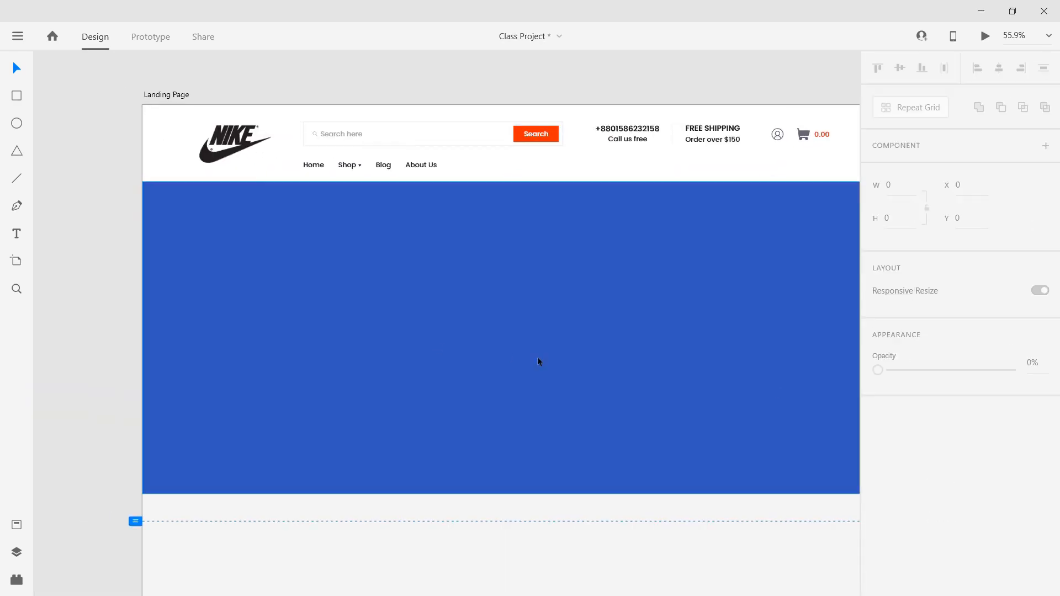
Import the blue shoe image onto the empty canvas beside the artboard and move it onto the right half of the hero banner
scroll(538, 357, down, 3)
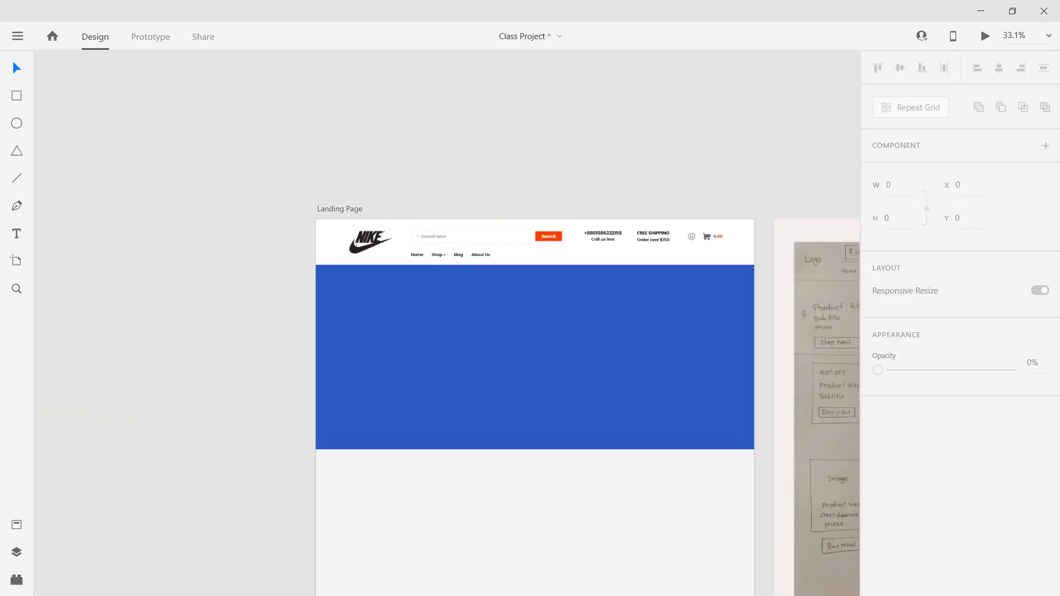
drag(78, 295, 105, 298)
scroll(204, 373, down, 1)
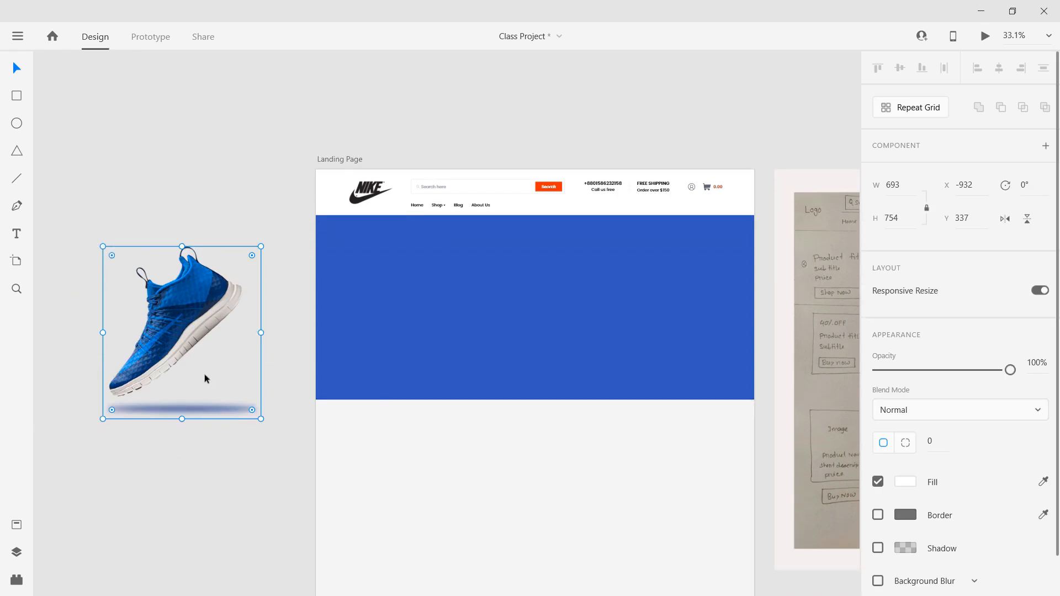
drag(190, 328, 636, 299)
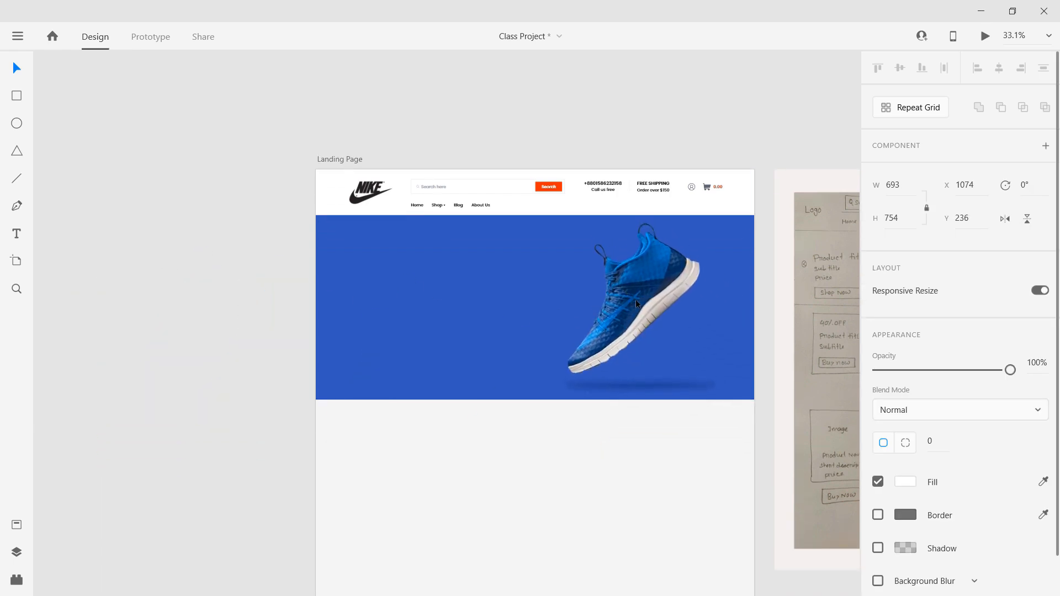
Enlarge the shoe image proportionally to about 706 by 768 within the hero banner, keeping its lower-left corner in place
scroll(636, 300, up, 2)
scroll(636, 300, up, 3)
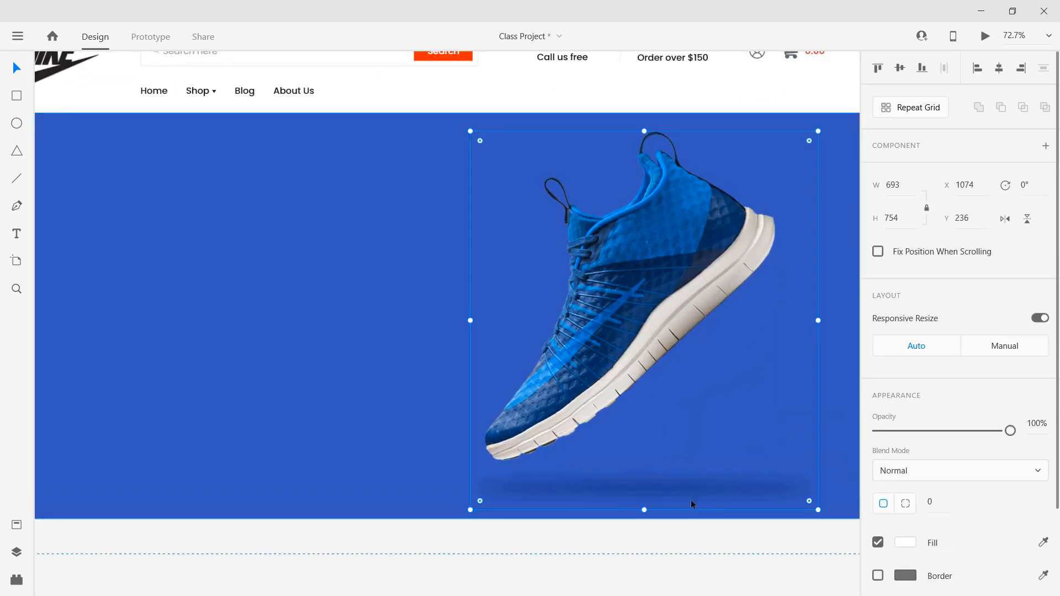
scroll(691, 499, down, 2)
drag(662, 515, 554, 490)
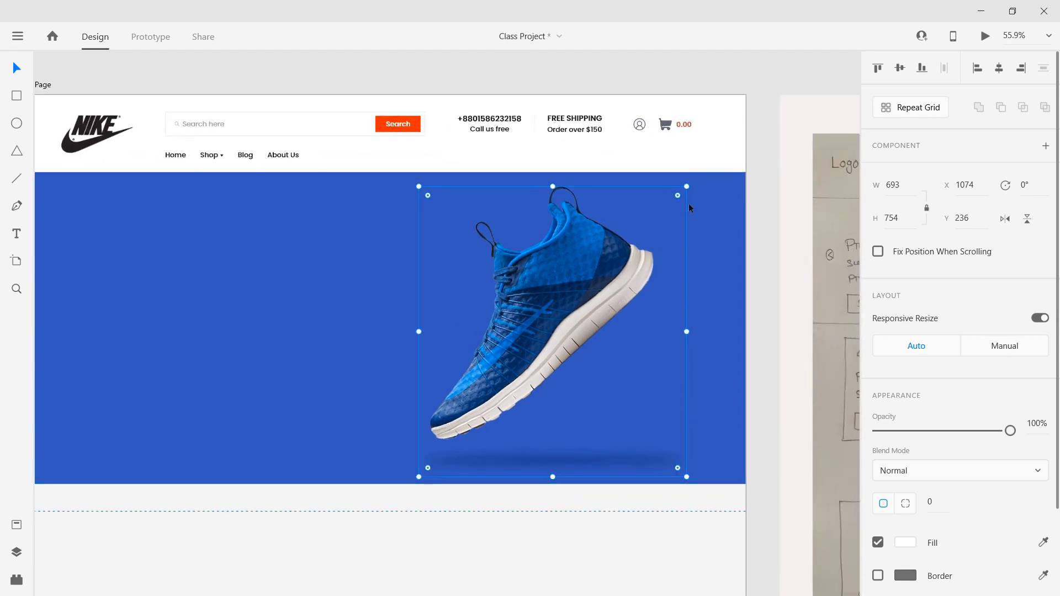
drag(689, 186, 695, 181)
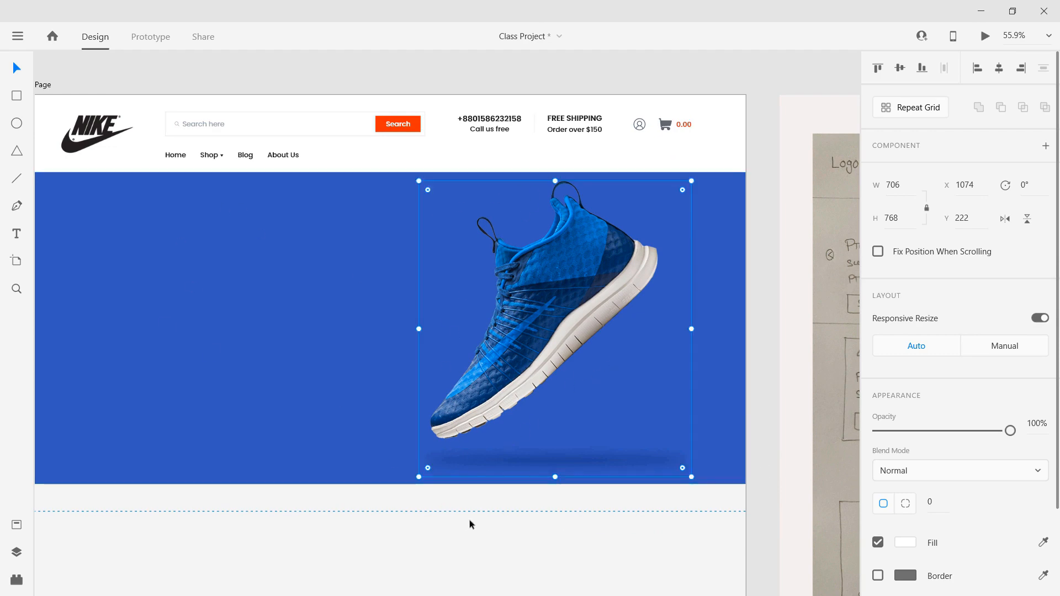
click(532, 522)
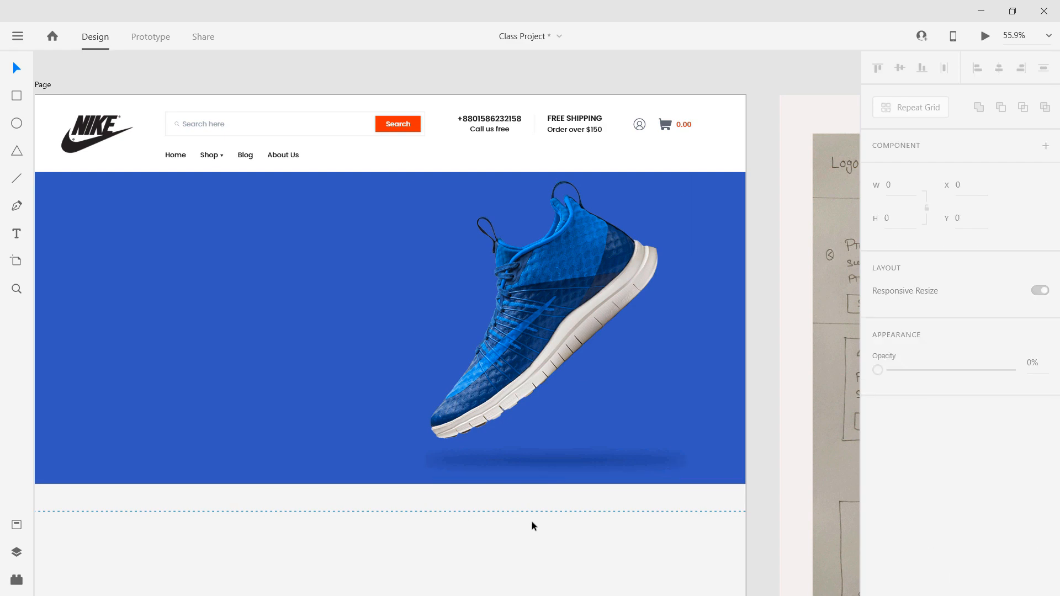
Examine the hero banner and compare it with the title, subtitle, price and button layout in the hand-drawn wireframe
scroll(562, 328, up, 1)
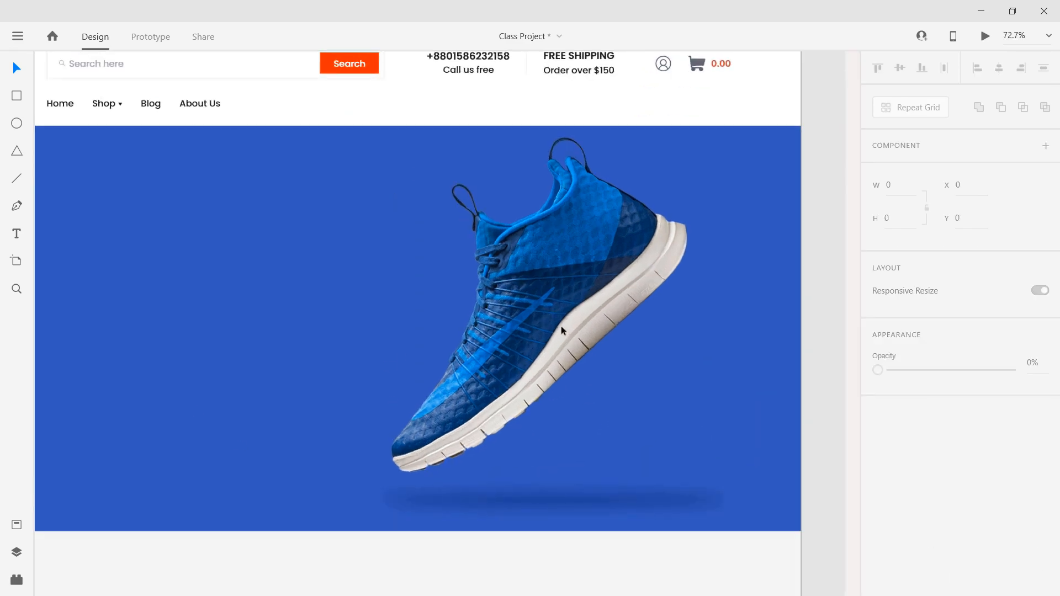
scroll(561, 329, down, 2)
scroll(253, 288, up, 1)
scroll(253, 288, right, 3)
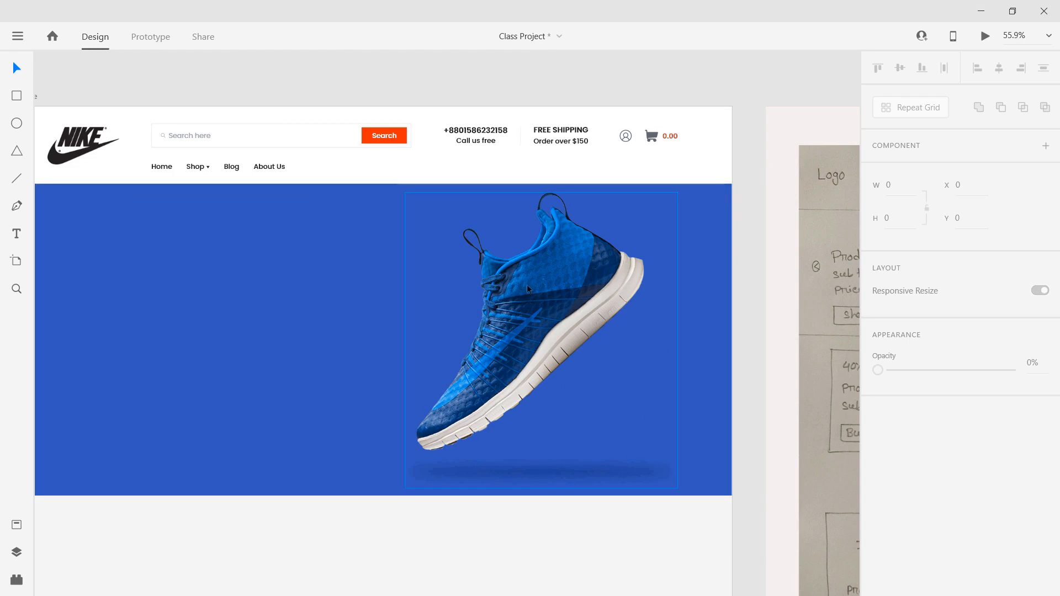
scroll(527, 288, up, 1)
scroll(535, 294, down, 1)
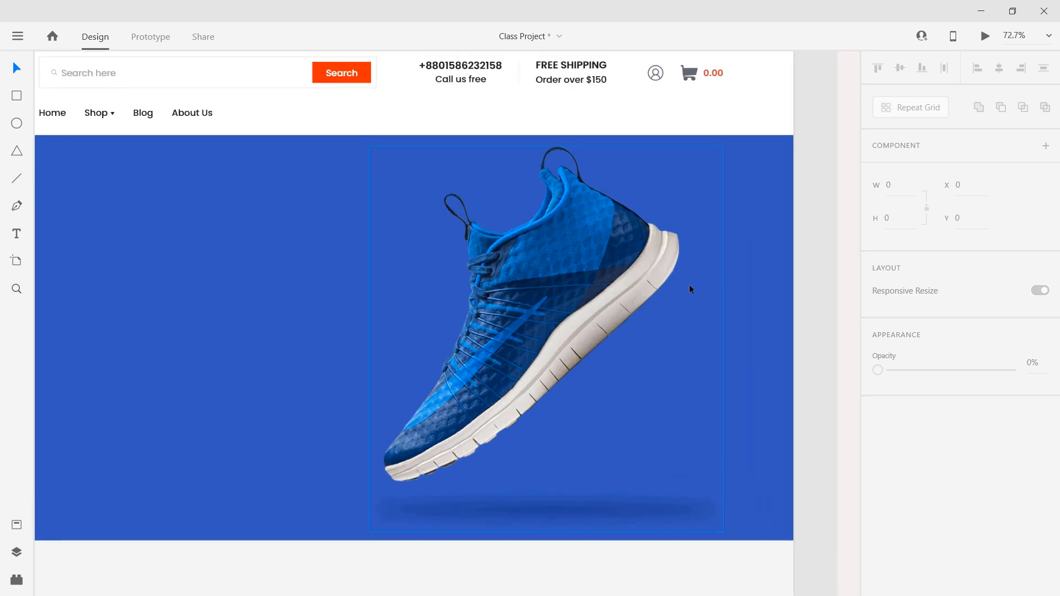
scroll(783, 383, down, 1)
scroll(783, 383, down, 3)
scroll(322, 331, right, 10)
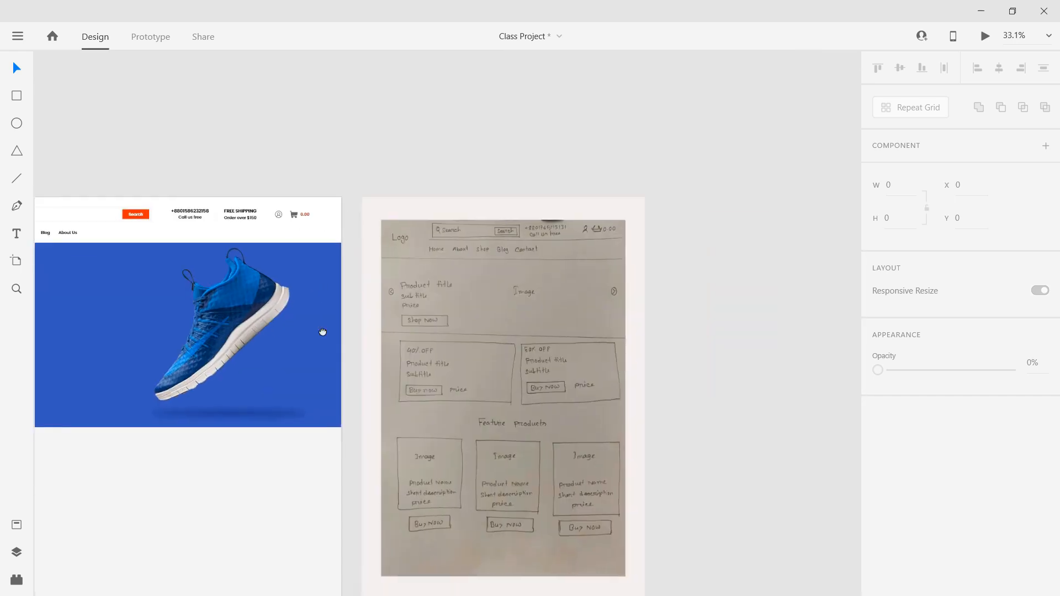
scroll(373, 272, up, 3)
scroll(374, 273, up, 1)
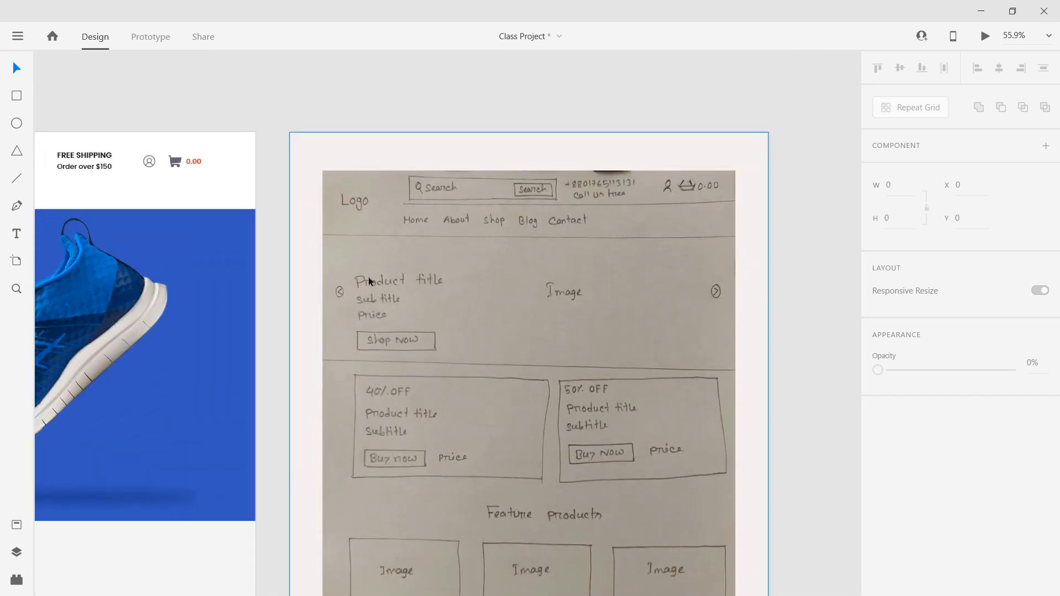
scroll(117, 340, left, 10)
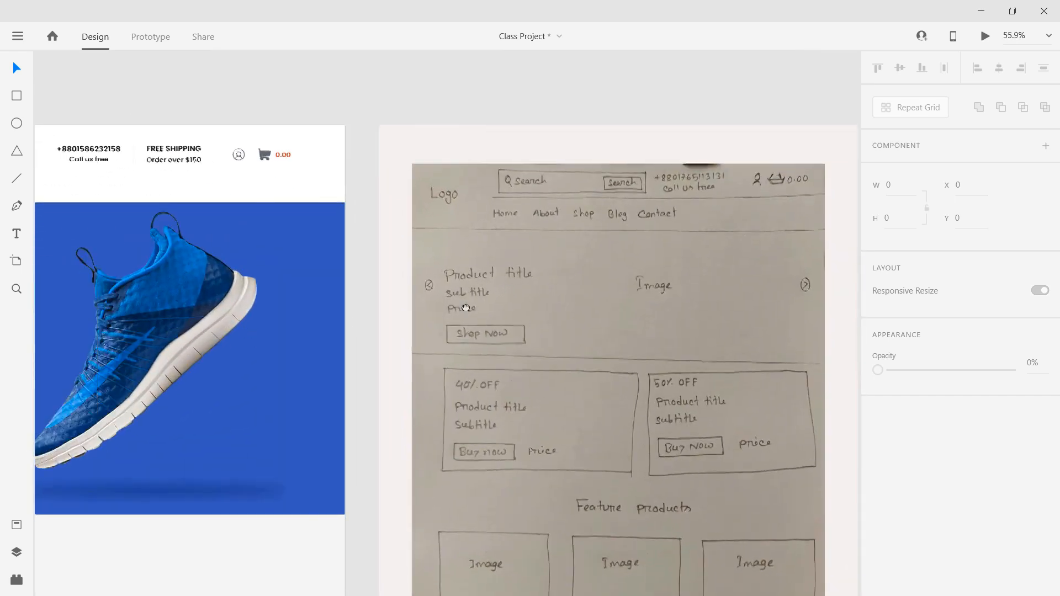
scroll(366, 325, left, 4)
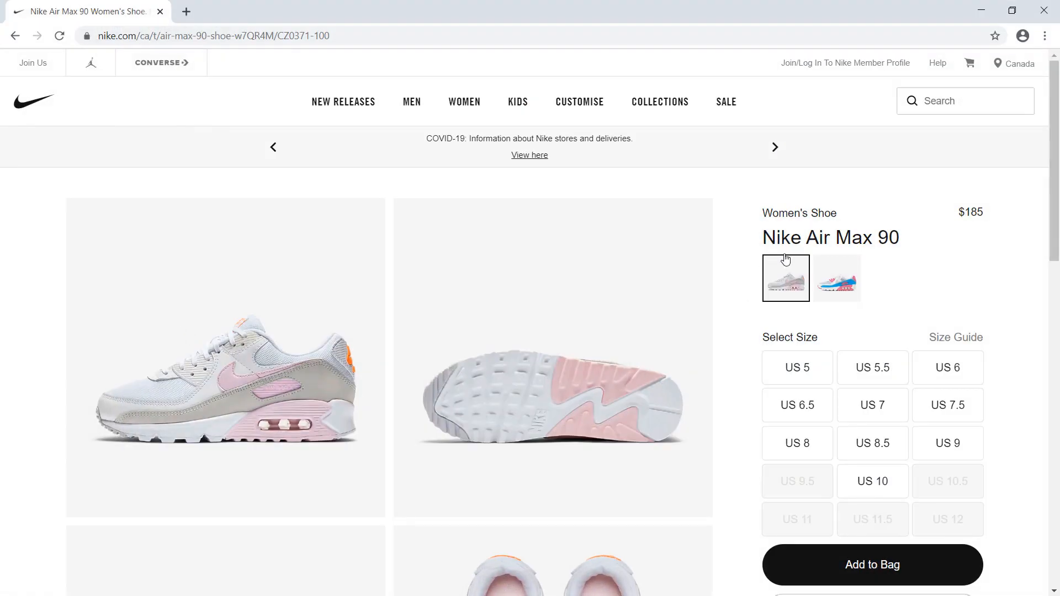
Copy the product name "Nike Air Max 90" from the Nike product page in the browser and return to the design
triple_click(790, 241)
right_click(791, 242)
click(817, 252)
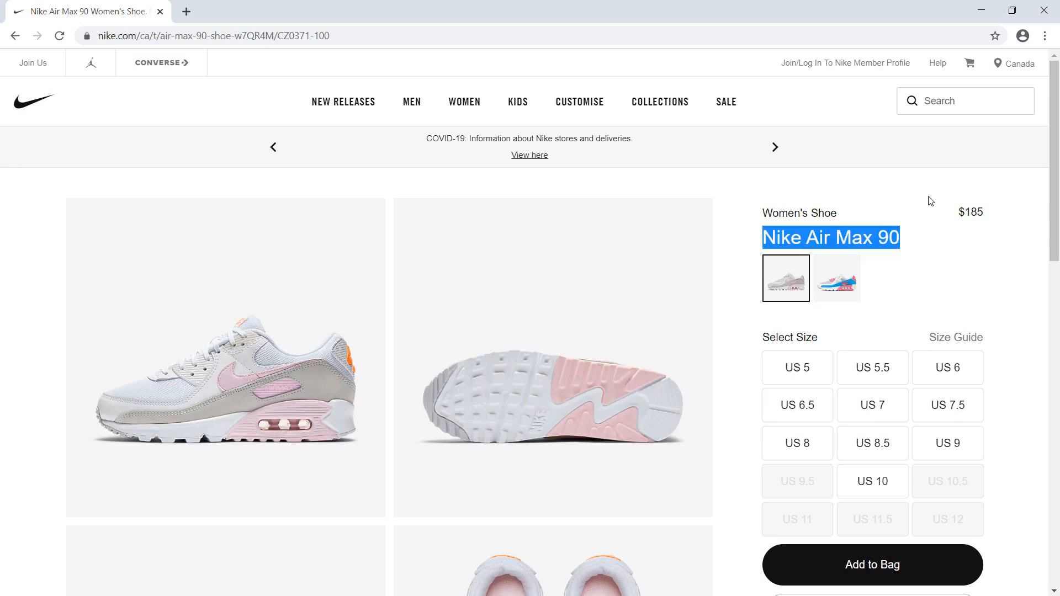
click(978, 16)
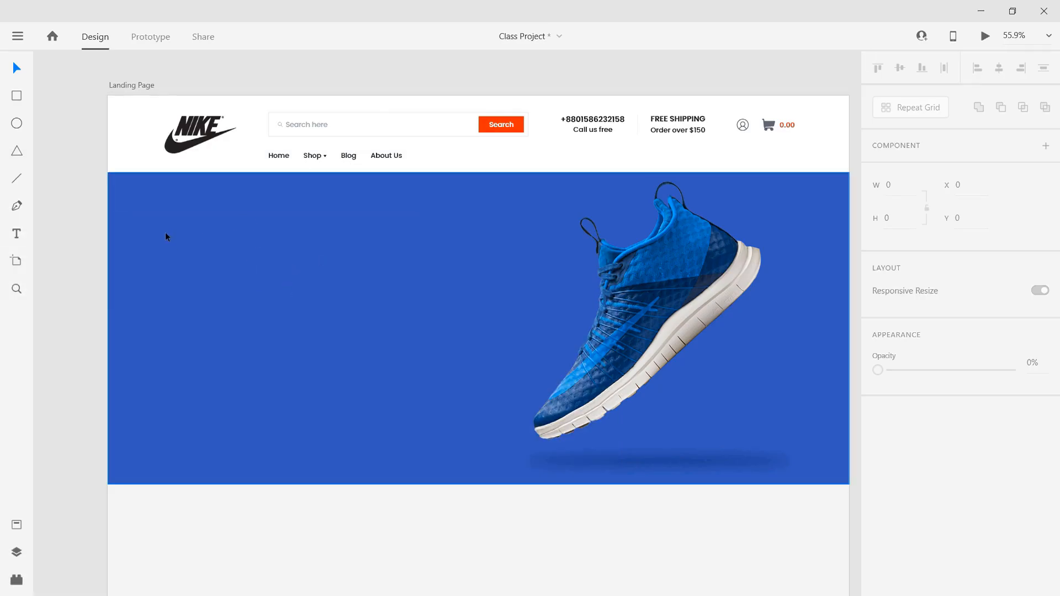
Add the copied product name "Nike Air Max 90" as a text object on the empty part of the hero banner, below the logo
click(18, 236)
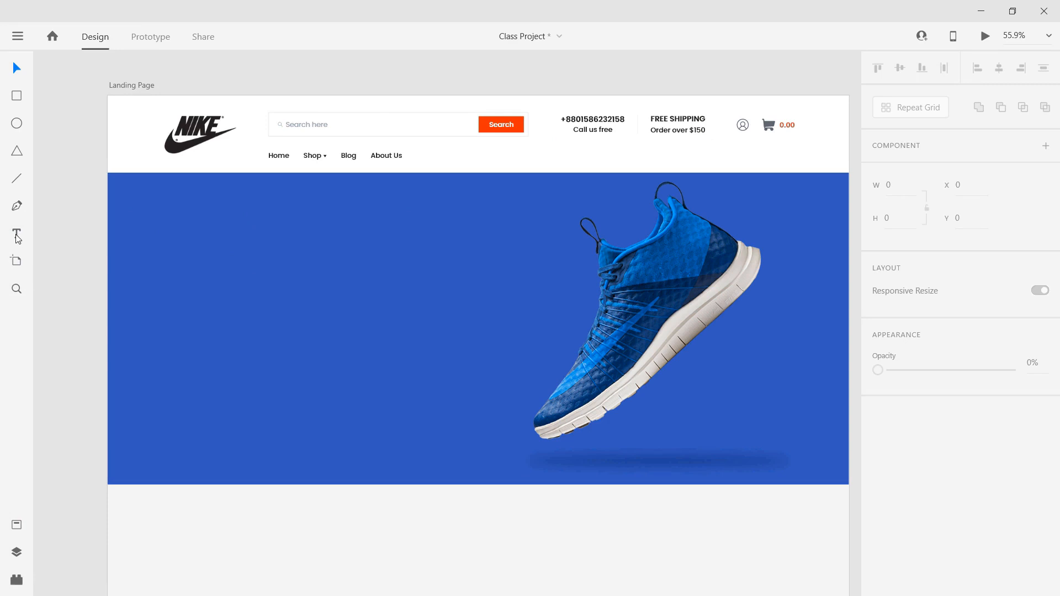
click(164, 264)
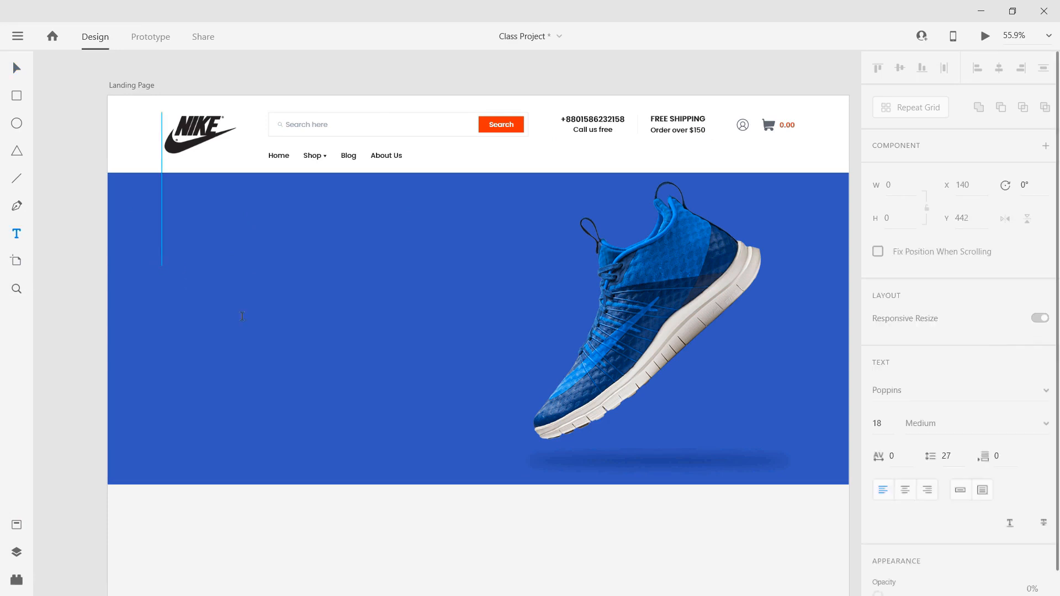
key(ctrl+v)
key(Return)
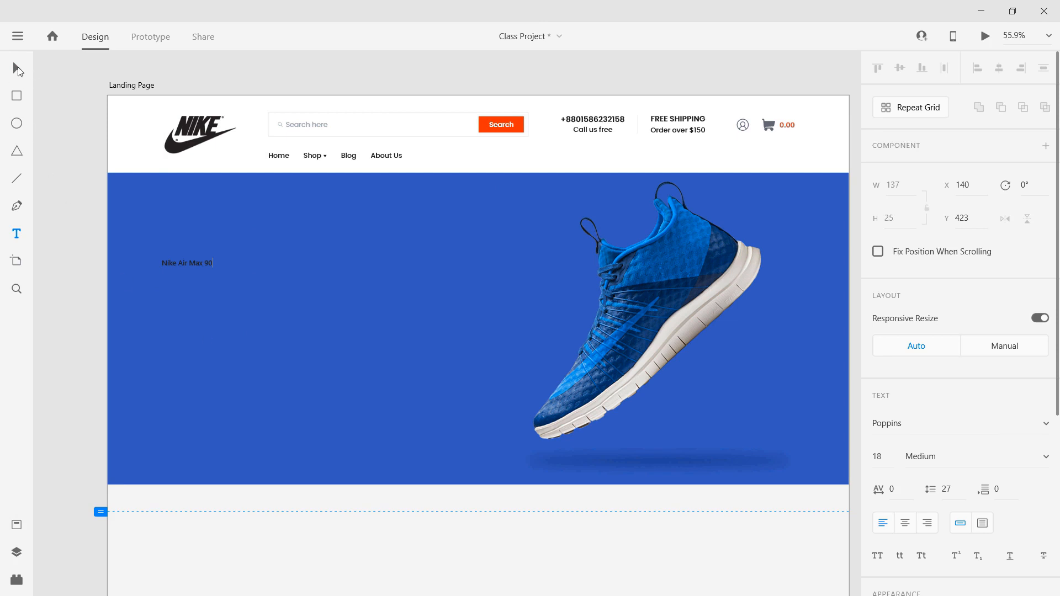
key(Escape)
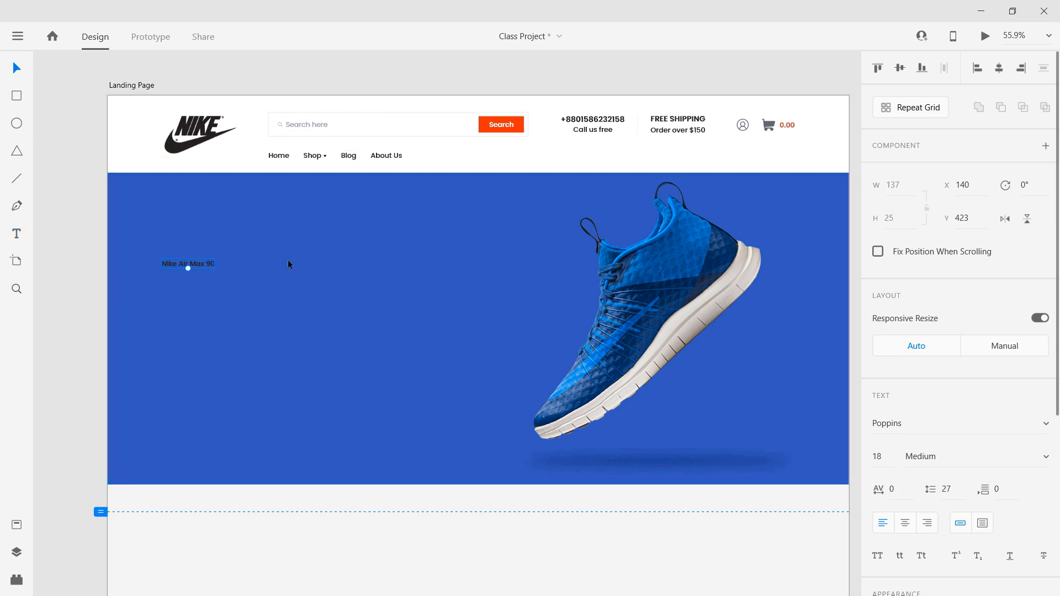
Try font sizes of 65 and 75 for the Nike Air Max 90 title
double_click(884, 460)
text(65)
key(Return)
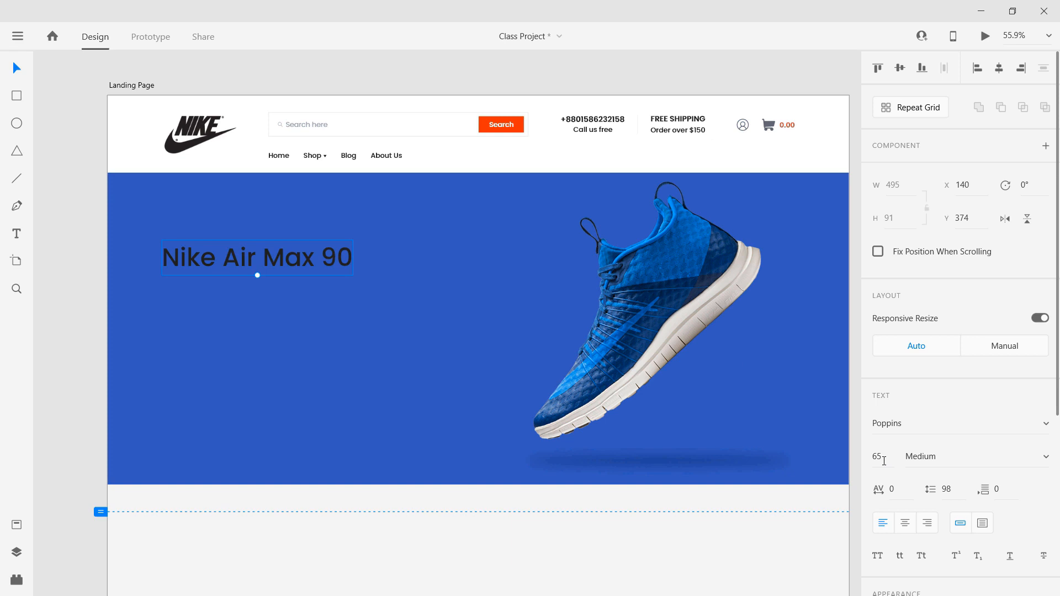
double_click(884, 461)
text(75)
key(Return)
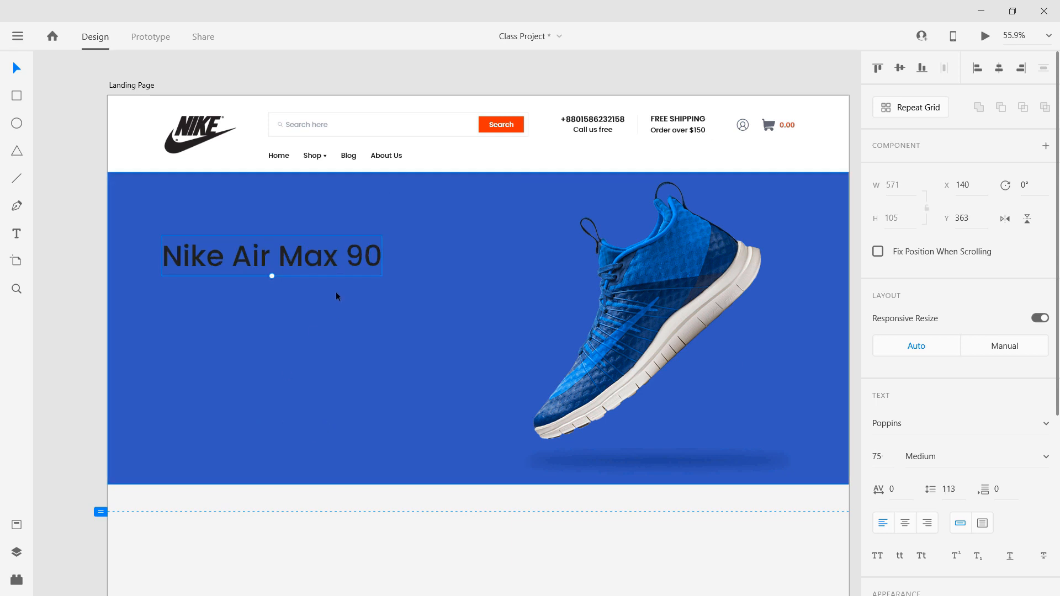
Change the Nike Air Max 90 title's fill colour to white
scroll(927, 528, down, 4)
scroll(926, 528, down, 1)
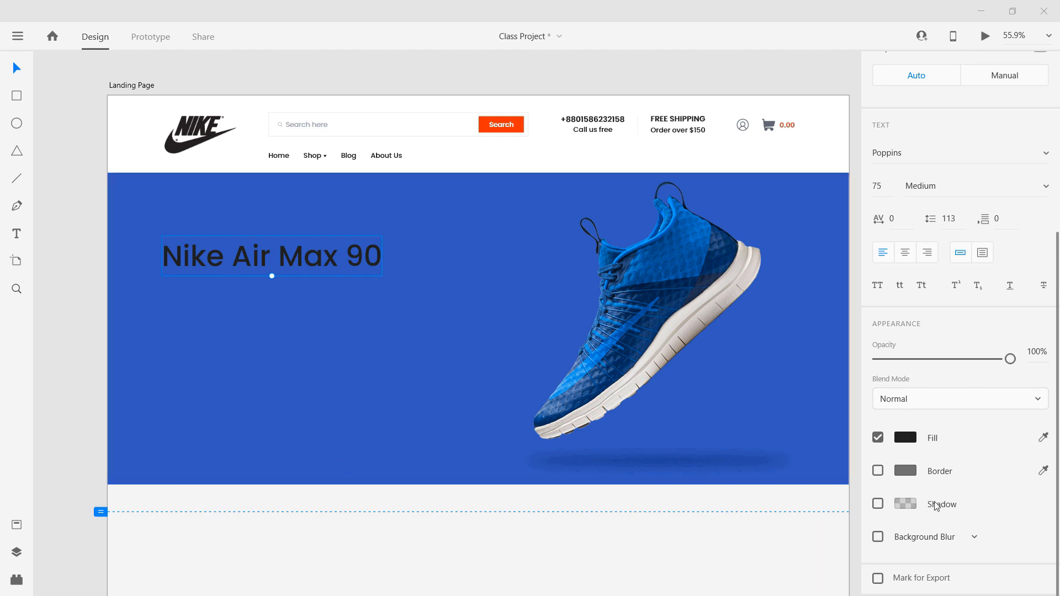
click(910, 439)
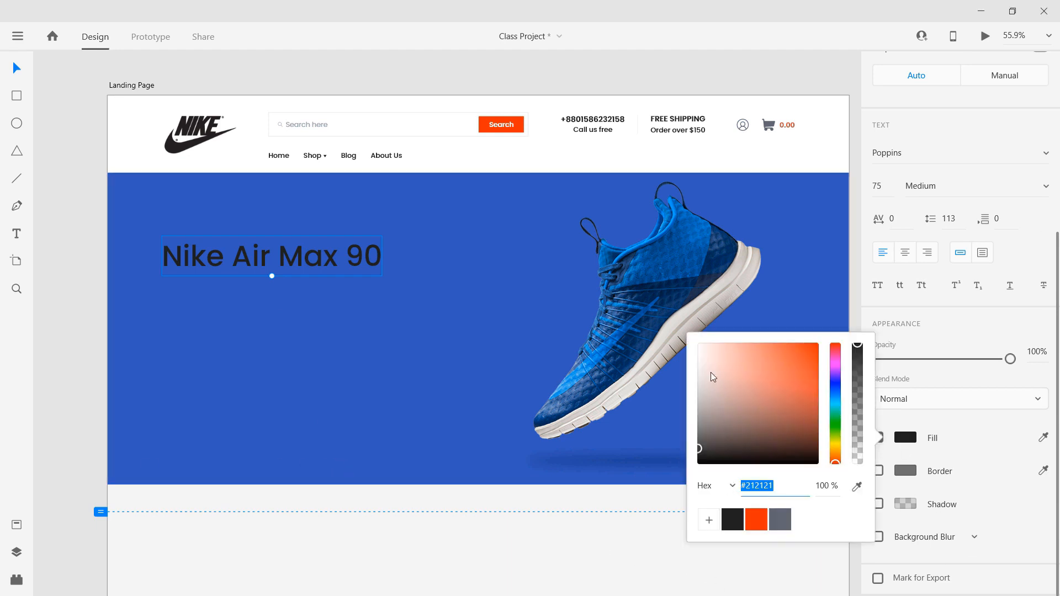
click(695, 346)
drag(693, 342, 691, 339)
click(266, 276)
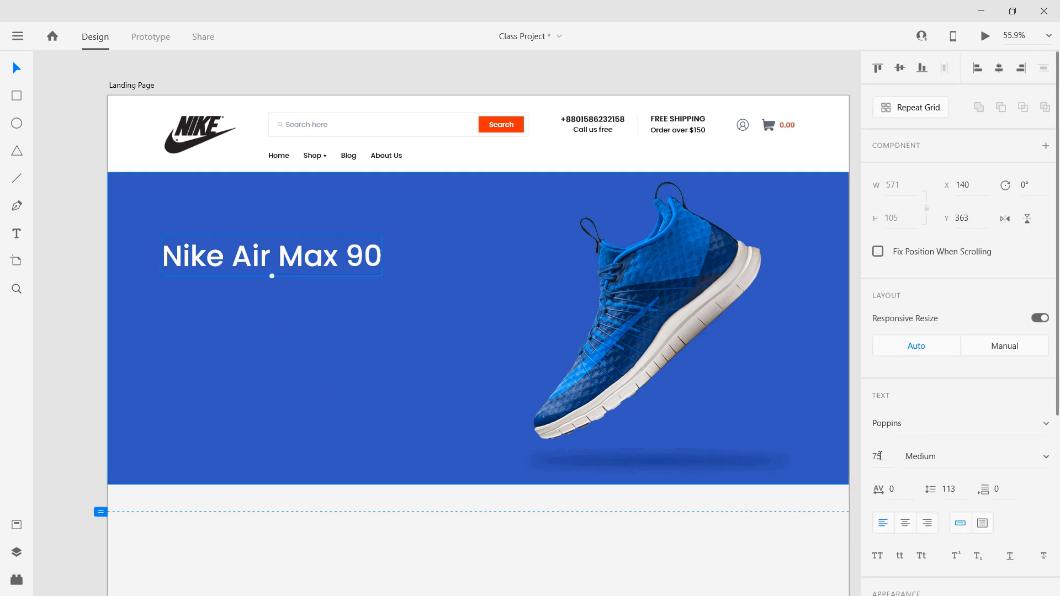
Set the Nike Air Max 90 title's font weight to SemiBold and its size to 95
click(1046, 458)
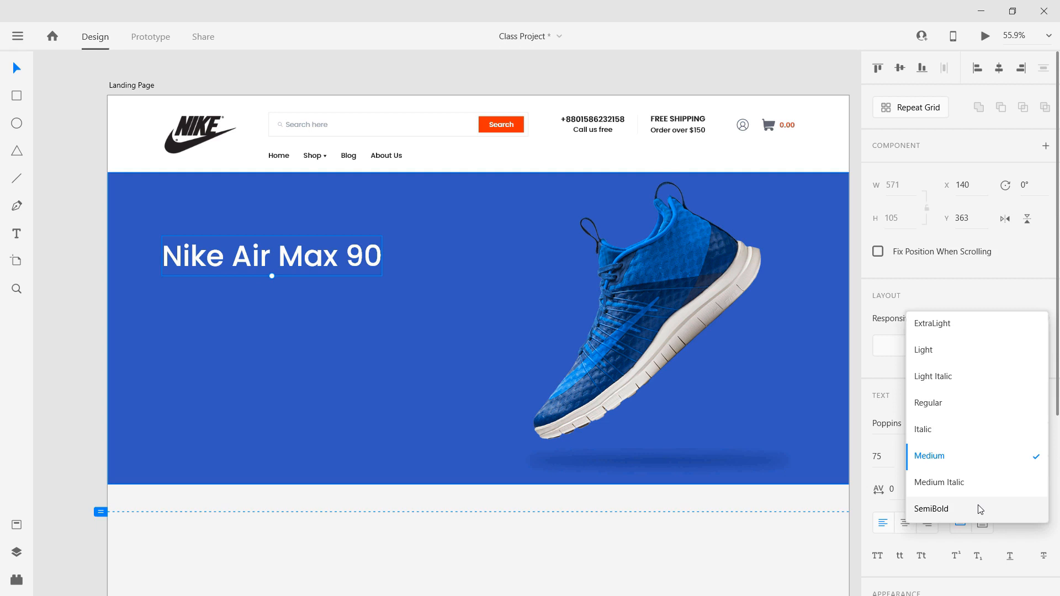
click(980, 509)
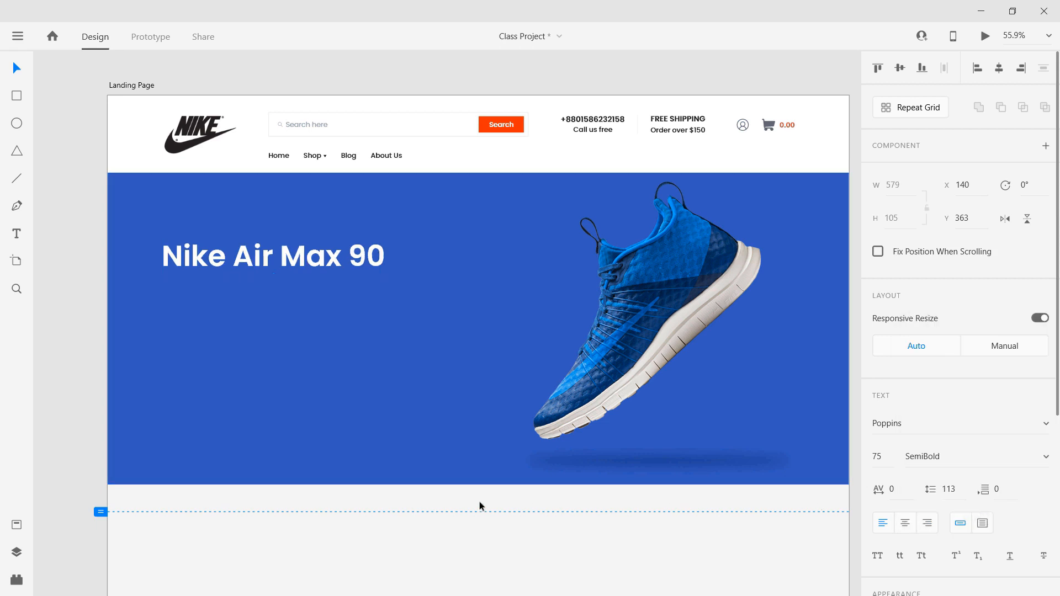
click(882, 459)
text(95)
key(Return)
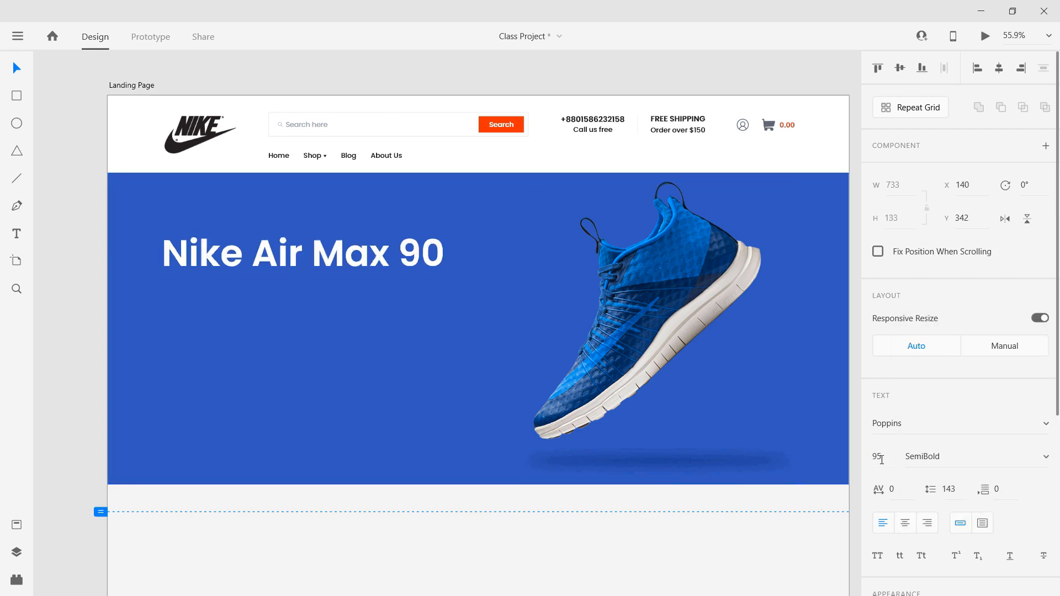
click(290, 524)
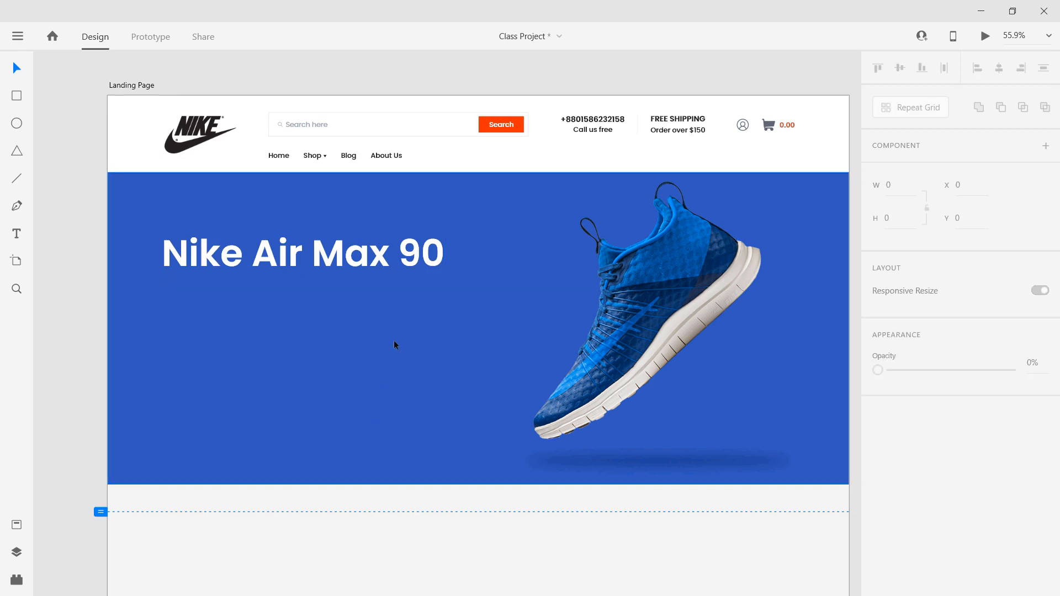
Align the left edge of the Nike Air Max 90 title with the left edge of the Nike logo
scroll(393, 338, up, 1)
scroll(395, 339, up, 2)
click(221, 239)
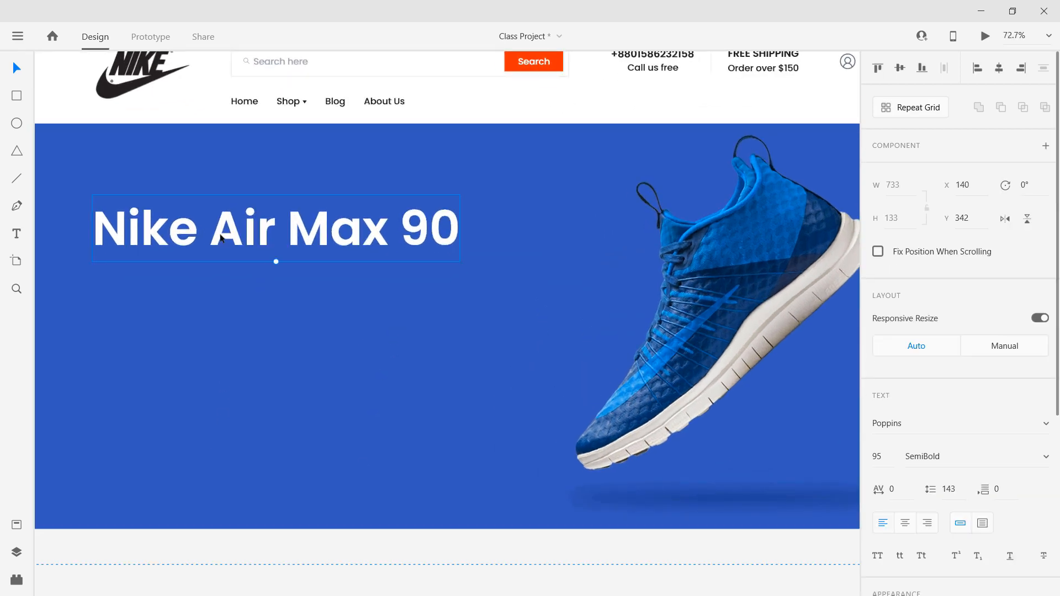
drag(223, 237, 224, 238)
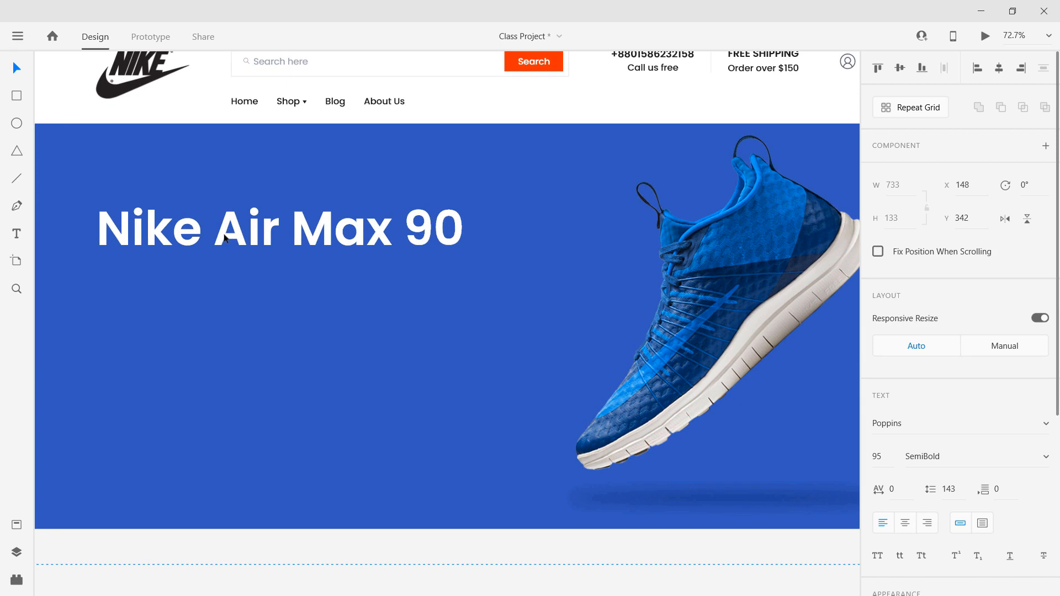
click(129, 96)
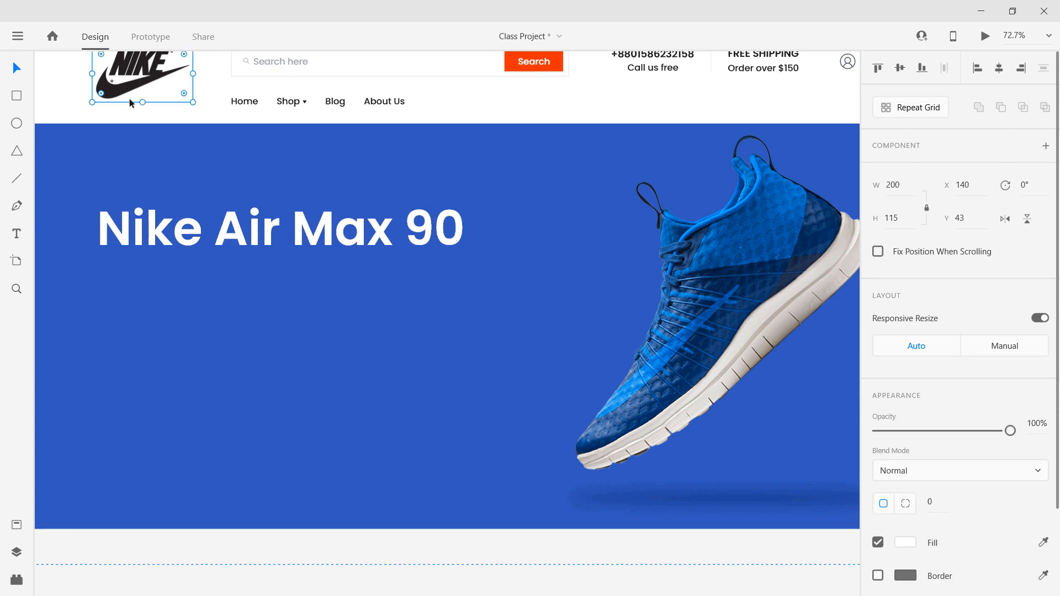
shift+click(159, 237)
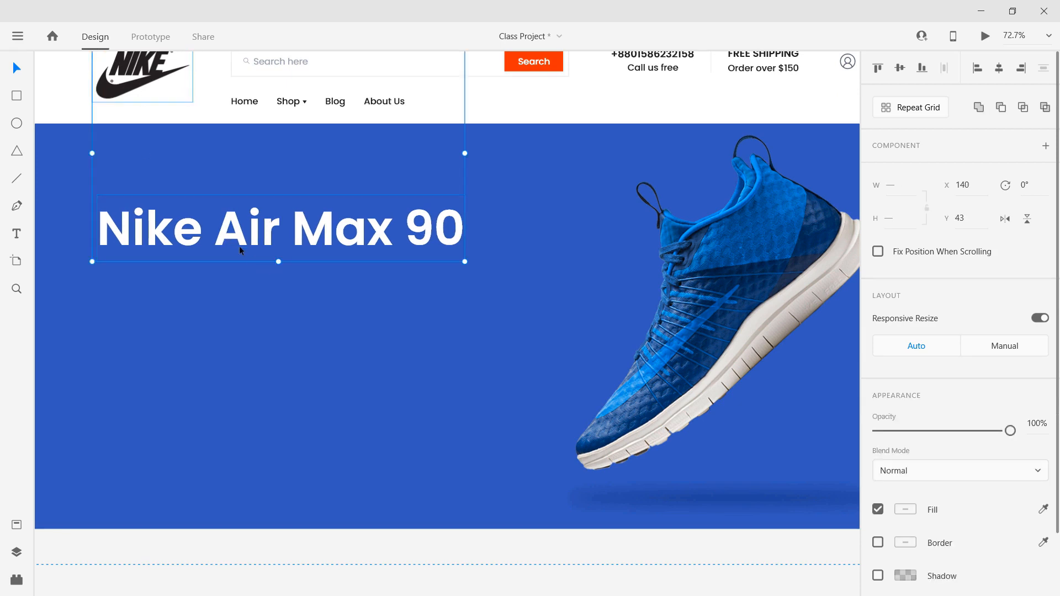
click(979, 68)
click(533, 565)
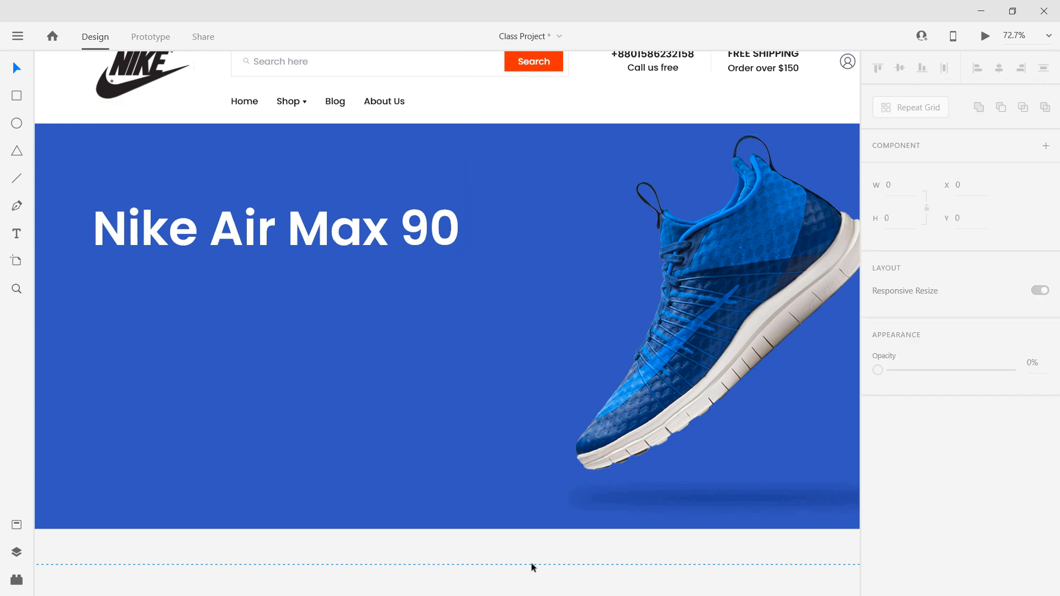
Check the wireframe's hero text and copy the subtitle "Women's Shoe" from the Nike product page in the browser
scroll(520, 564, down, 2)
drag(531, 571, 434, 461)
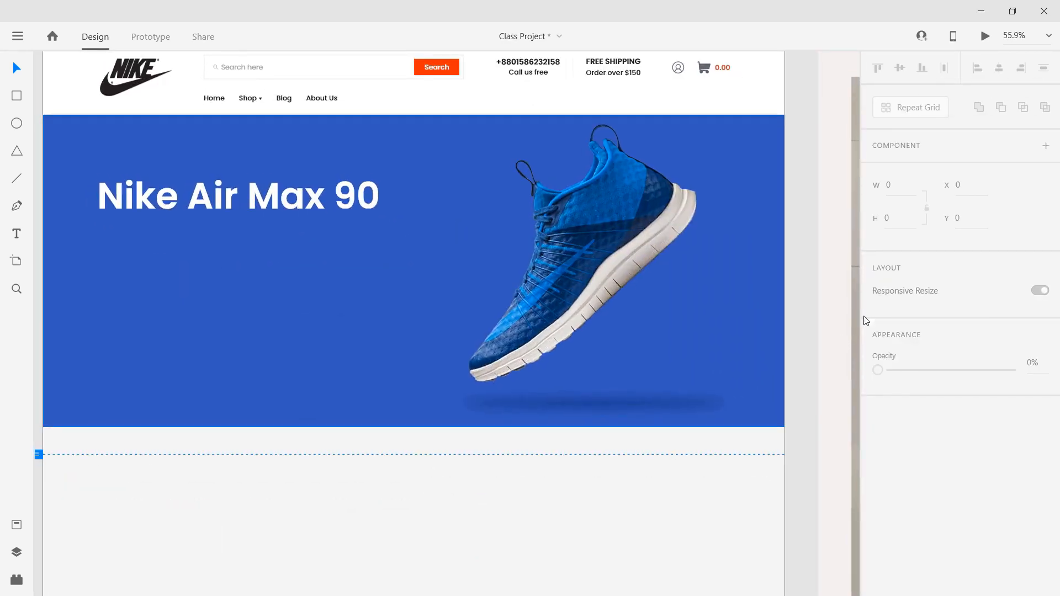
drag(805, 330, 206, 329)
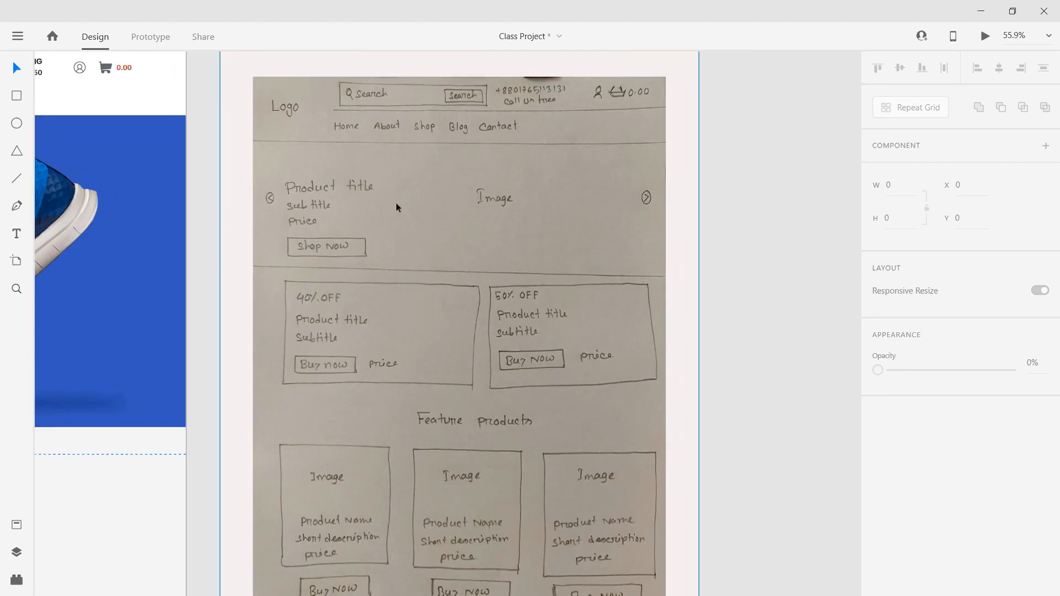
scroll(339, 213, left, 10)
scroll(212, 234, up, 3)
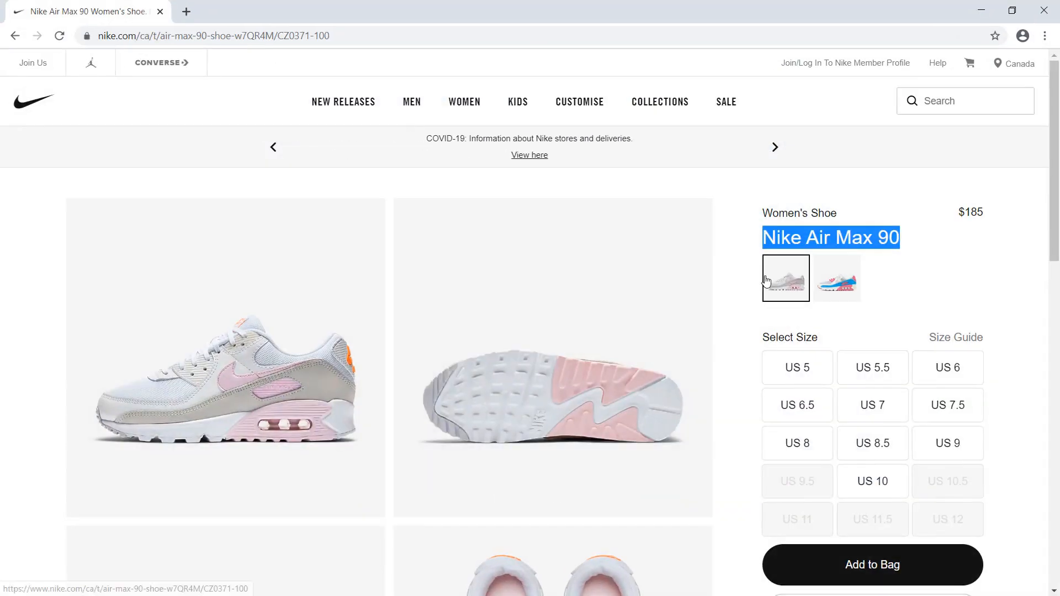
click(851, 217)
triple_click(787, 212)
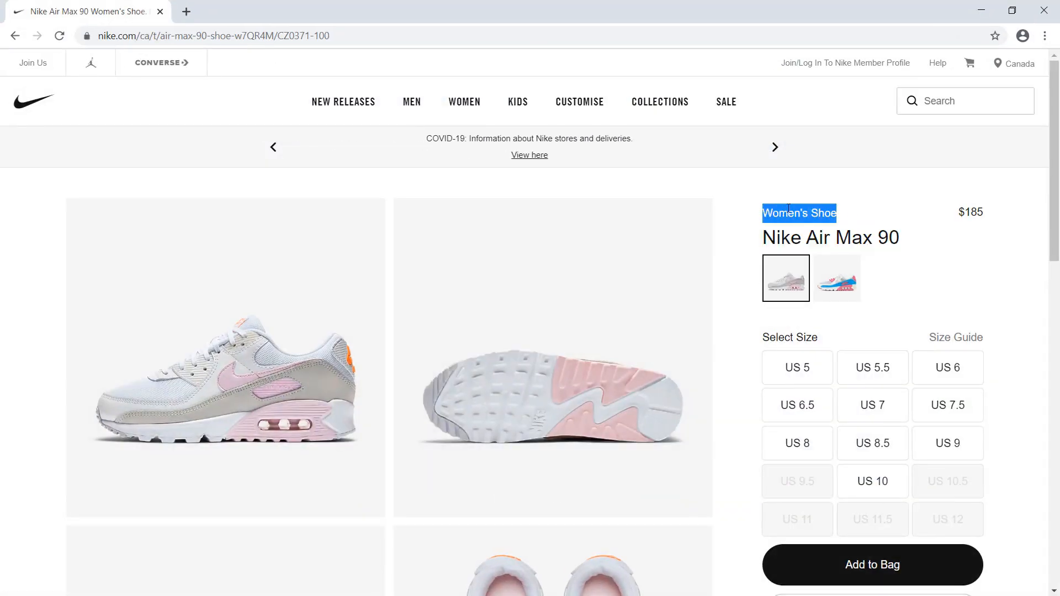
right_click(789, 210)
click(801, 216)
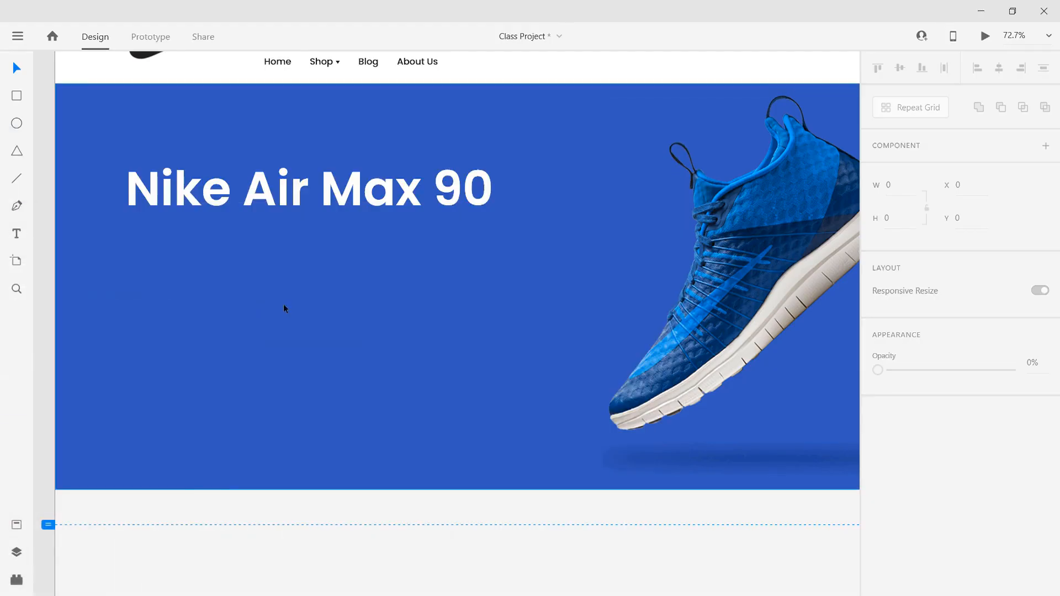
Add the text "Women's Shoe" to the hero banner directly beneath the Nike Air Max 90 title
click(307, 219)
scroll(323, 269, up, 1)
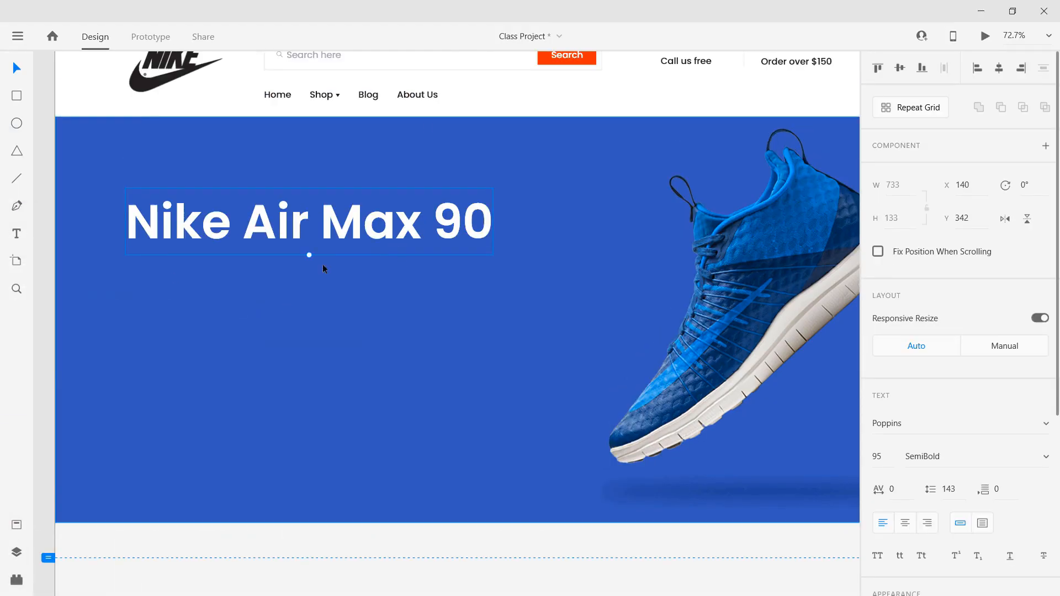
click(286, 542)
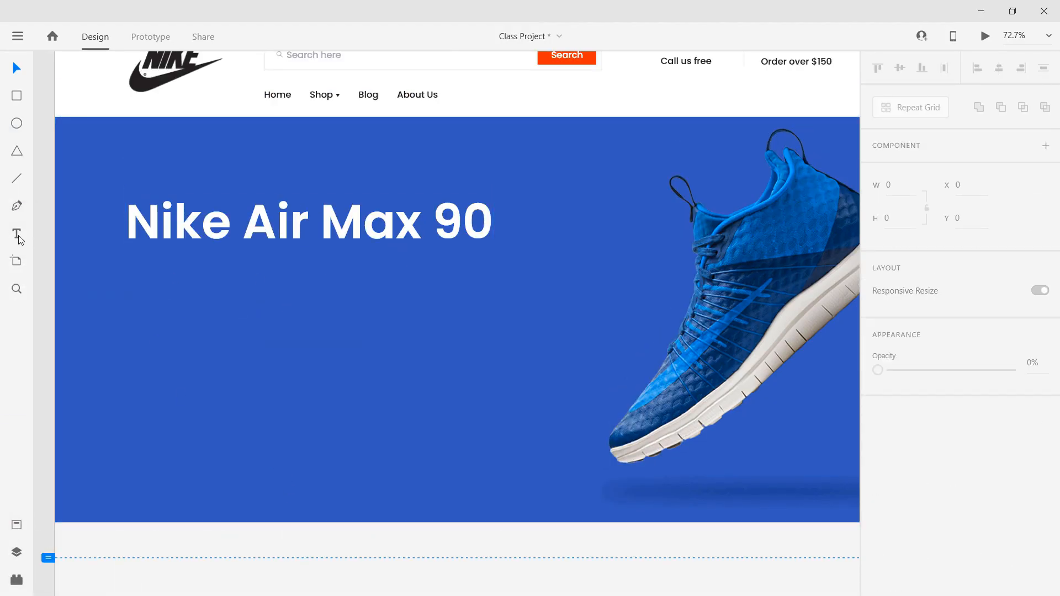
click(129, 271)
text(Women's Shoe)
key(Return)
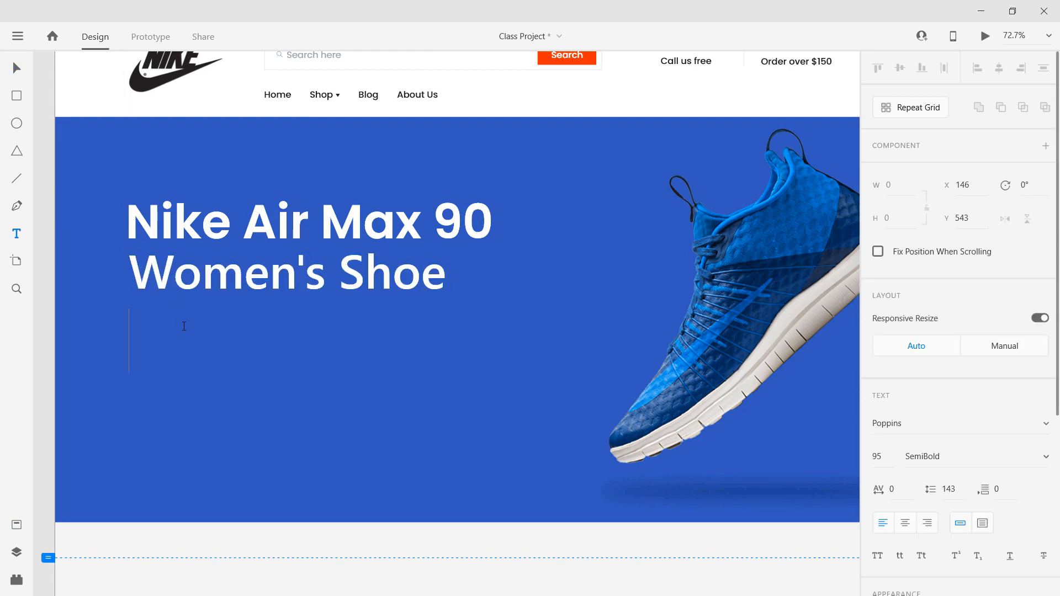
Delete the extra line after the "Women's Shoe" subtitle and set its font weight to Regular
key(BackSpace)
key(Escape)
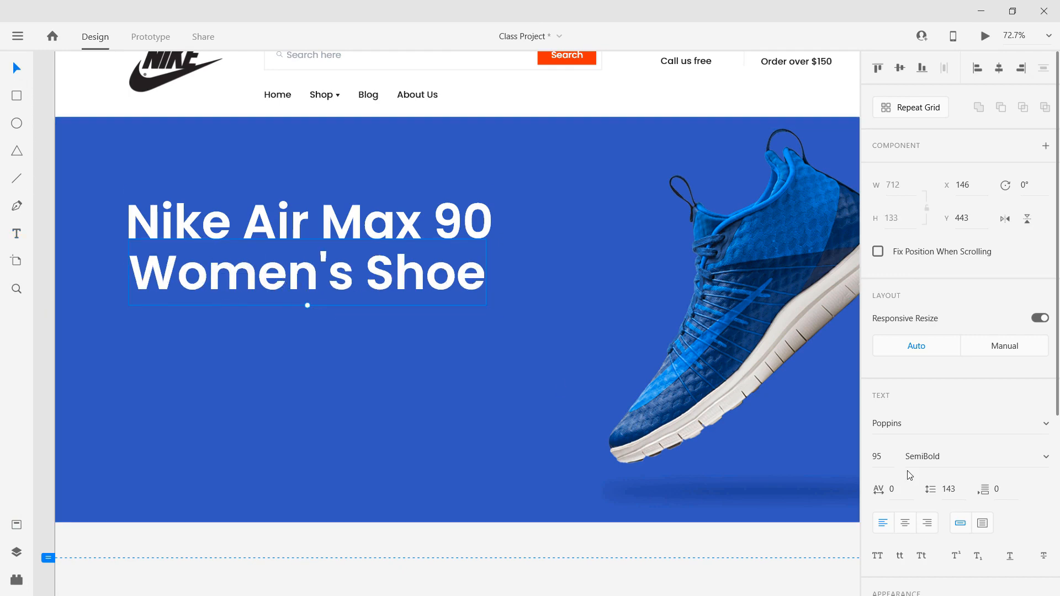
click(961, 457)
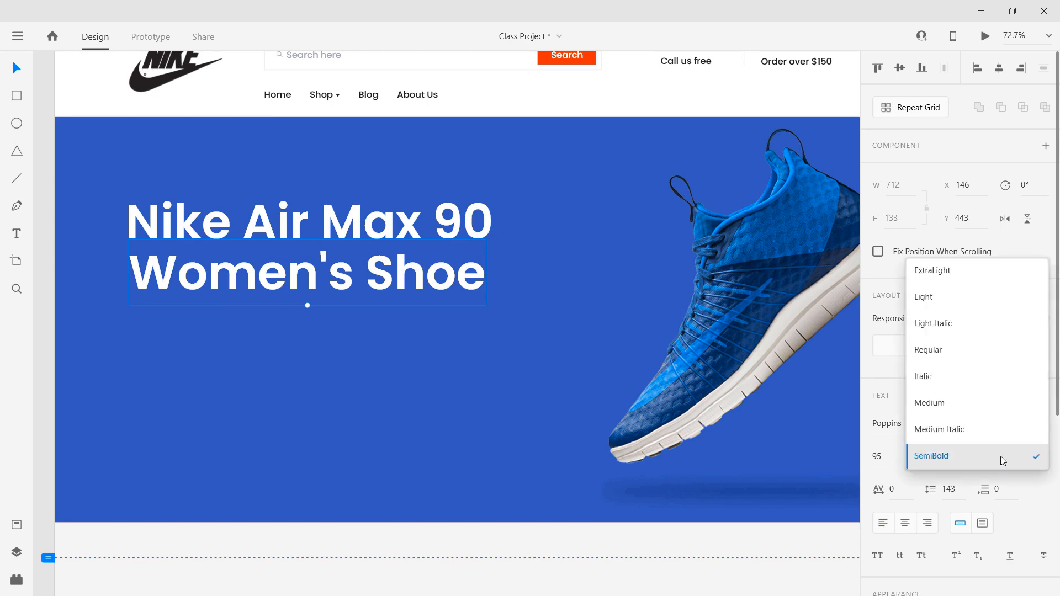
click(962, 351)
Set the "Women's Shoe" subtitle's font size to 35 and place it directly beneath the title, aligned with the title's left edge
click(885, 454)
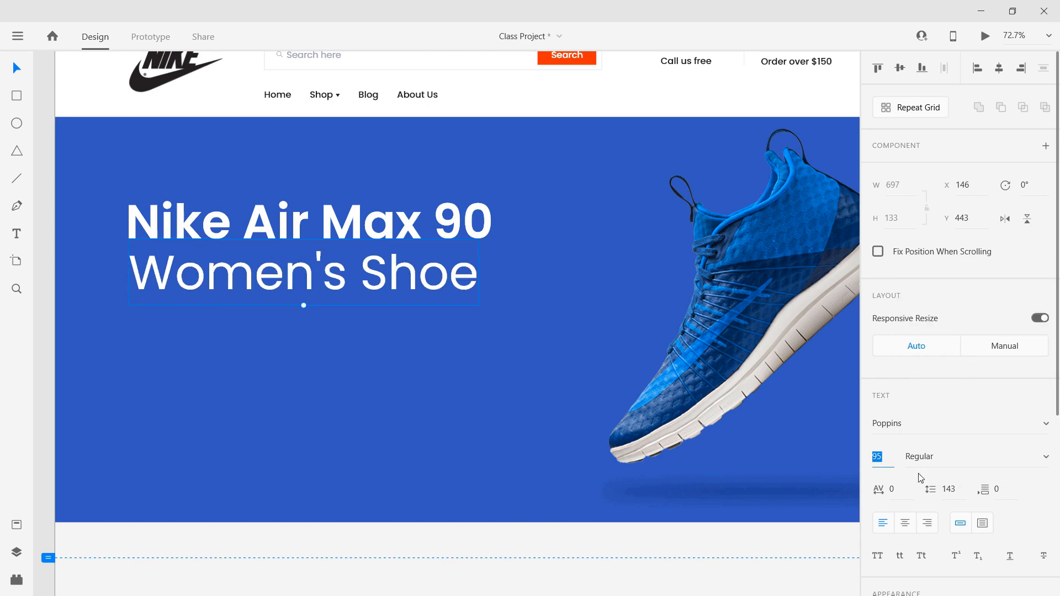
text(358)
key(Return)
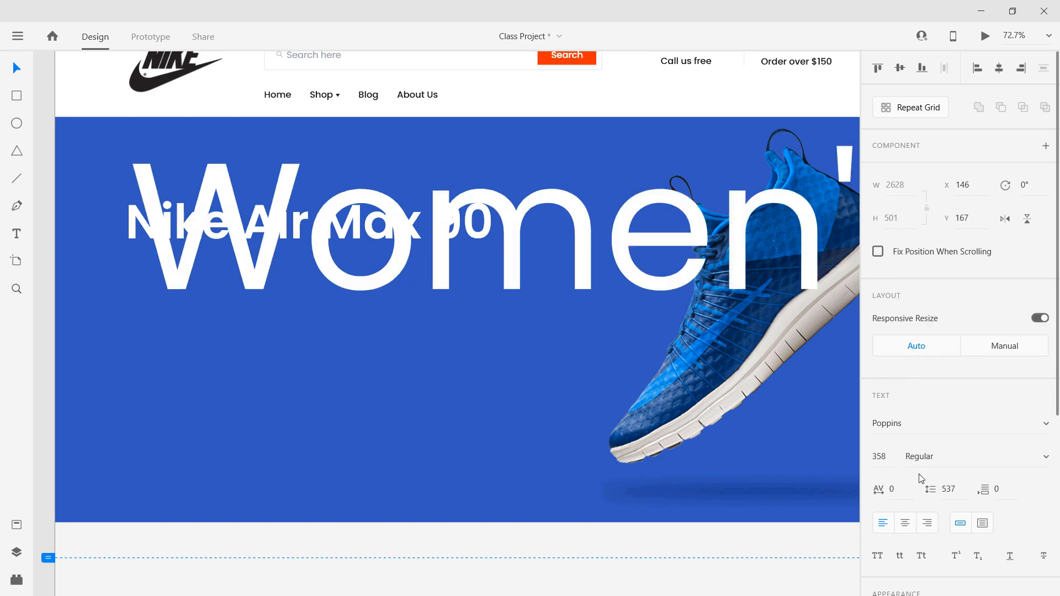
click(887, 459)
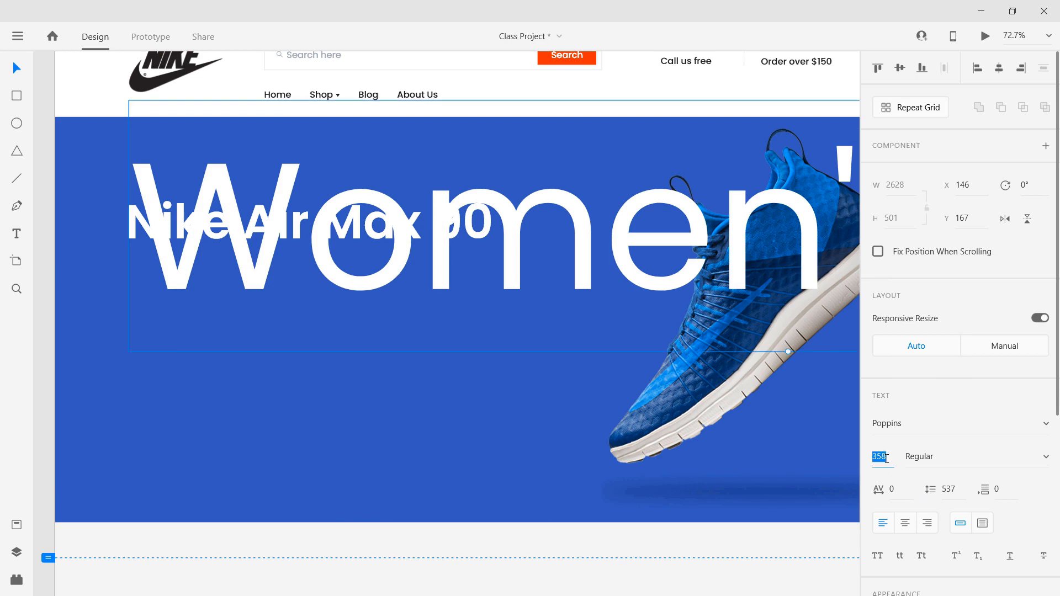
text(35)
key(Return)
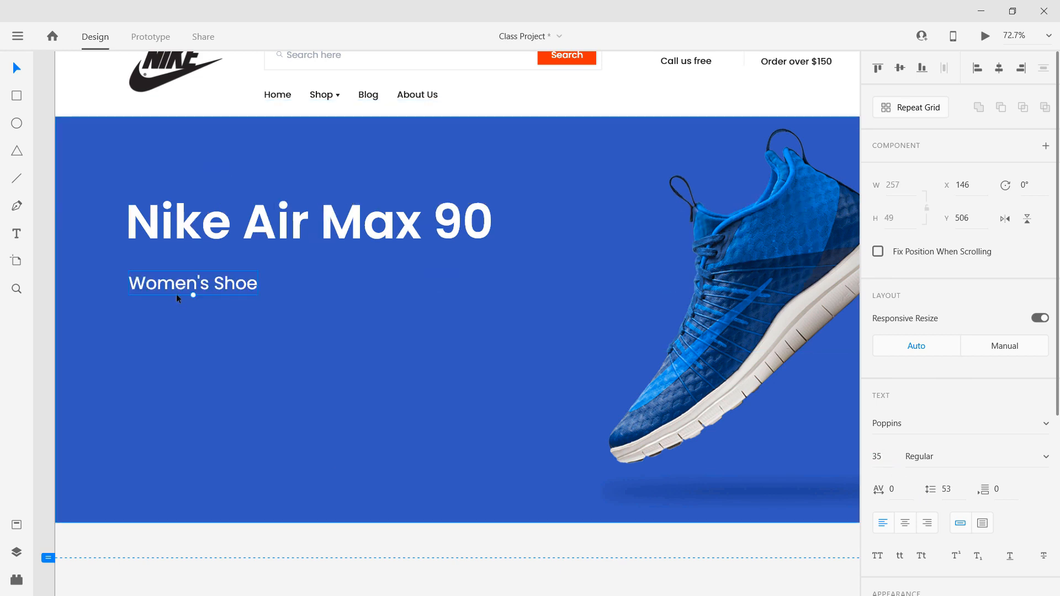
drag(167, 286, 167, 272)
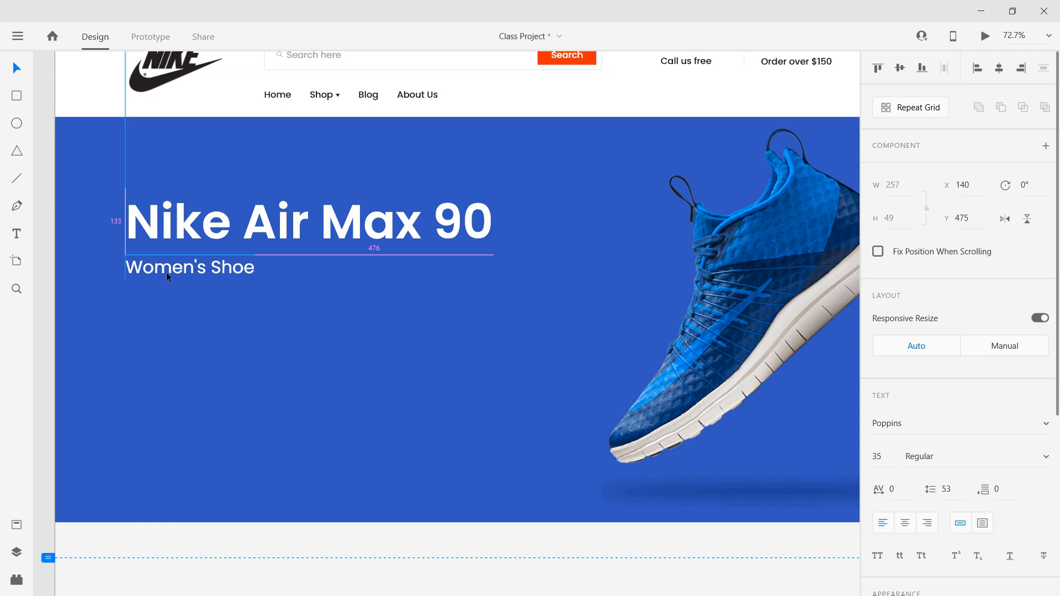
Preview the landing page to check the subtitle's size against the Nike Air Max 90 title
click(257, 536)
scroll(260, 541, down, 2)
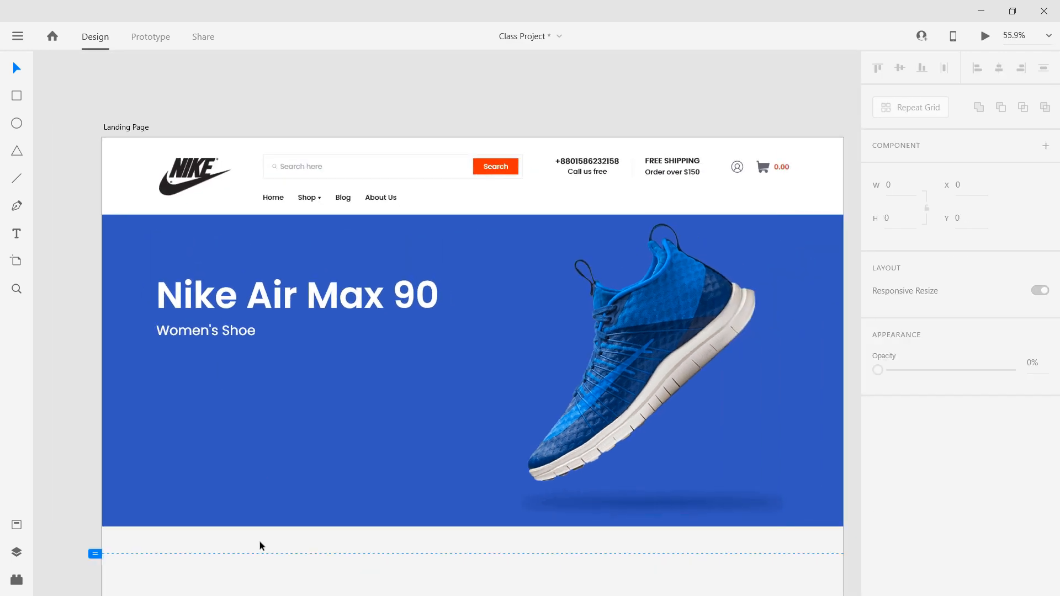
scroll(304, 531, down, 2)
scroll(187, 263, up, 3)
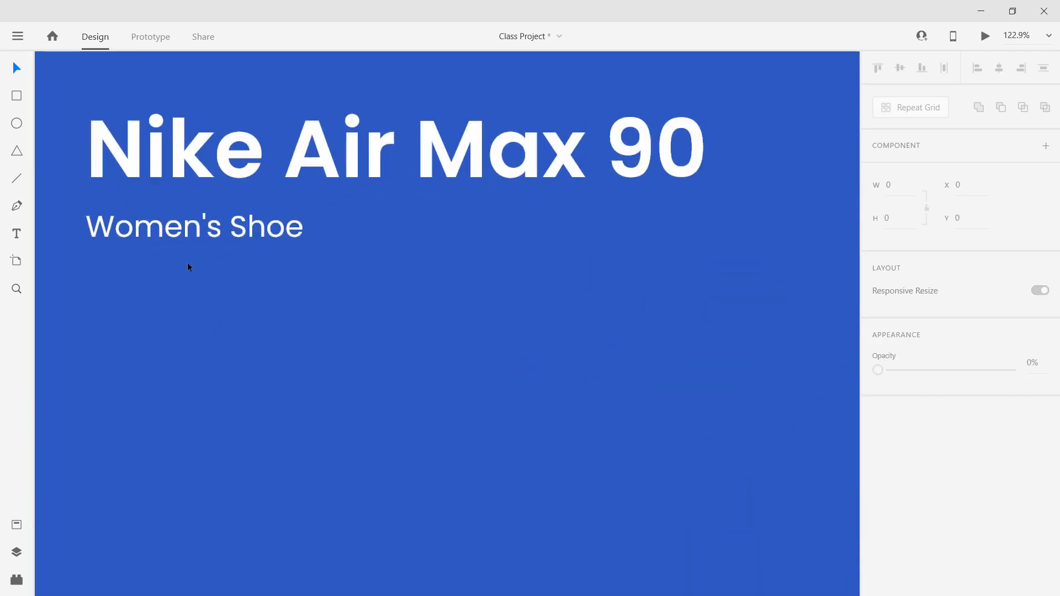
click(236, 229)
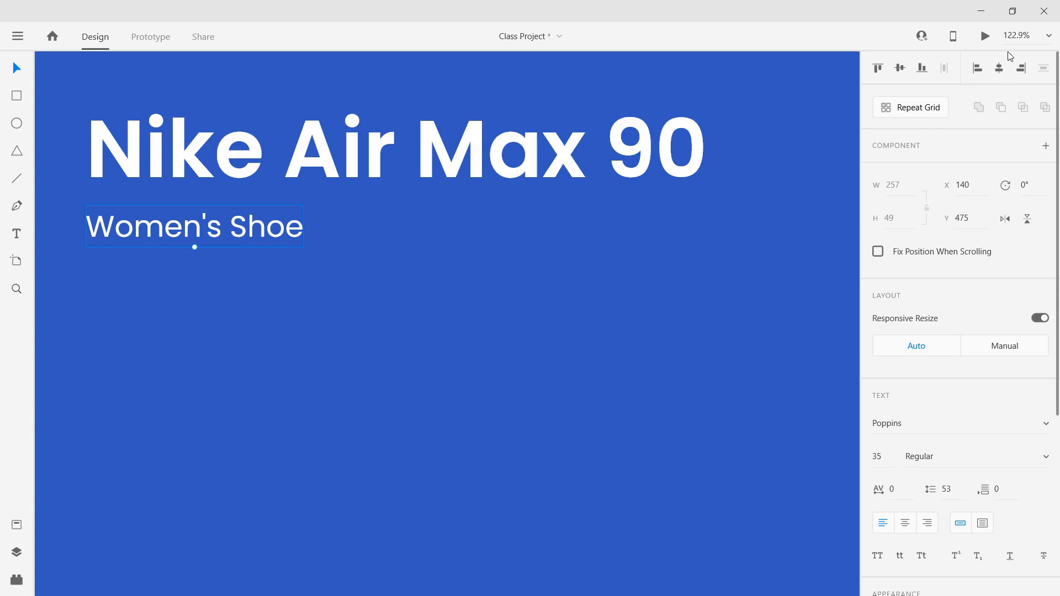
click(985, 36)
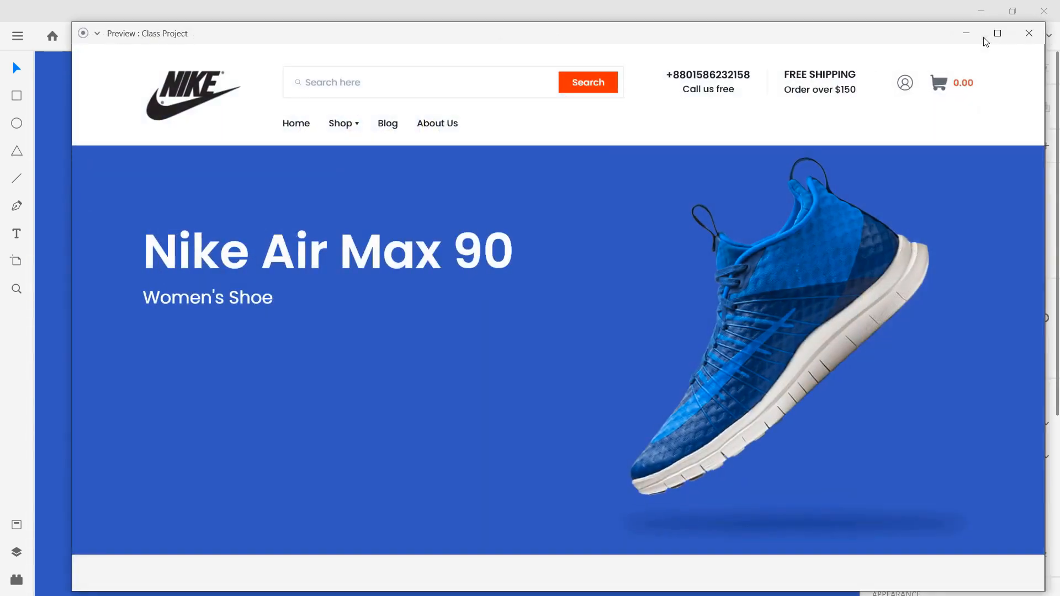
click(1029, 33)
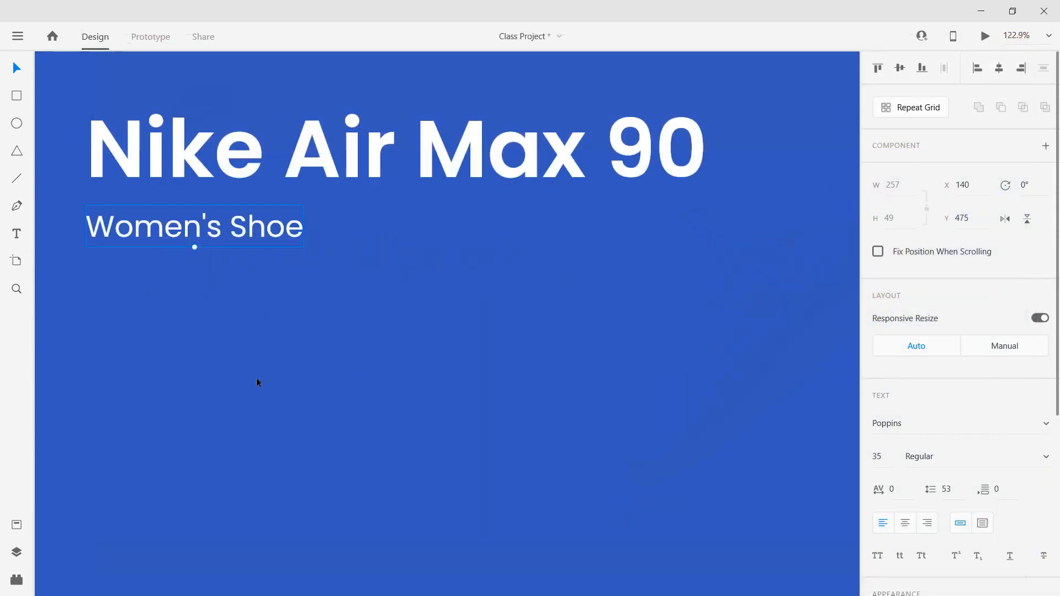
Set the "Women's Shoe" subtitle to size 25 and Light weight, and move it up directly beneath the title
click(883, 461)
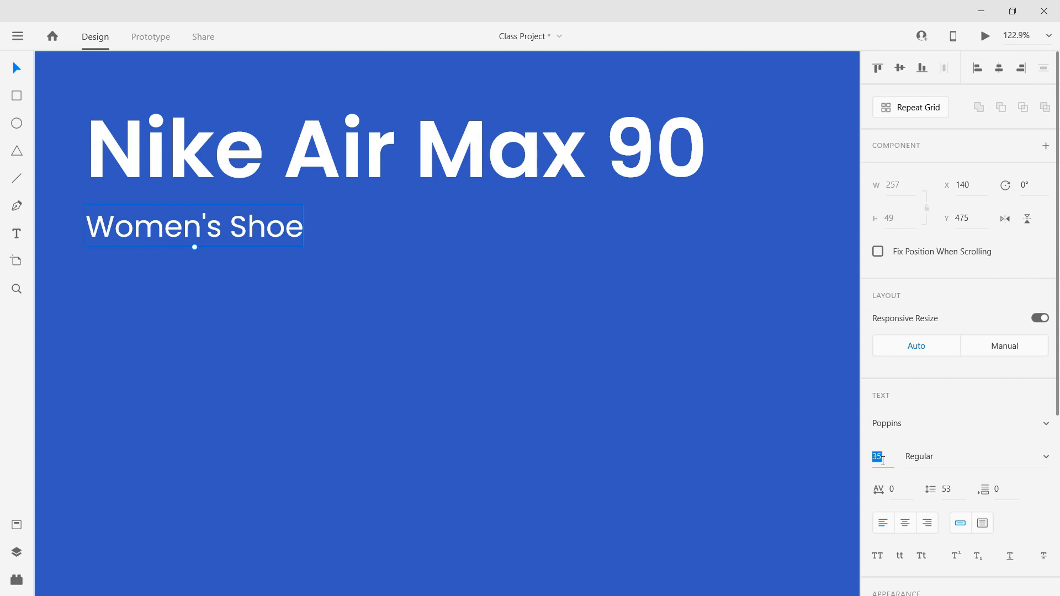
text(25)
key(Return)
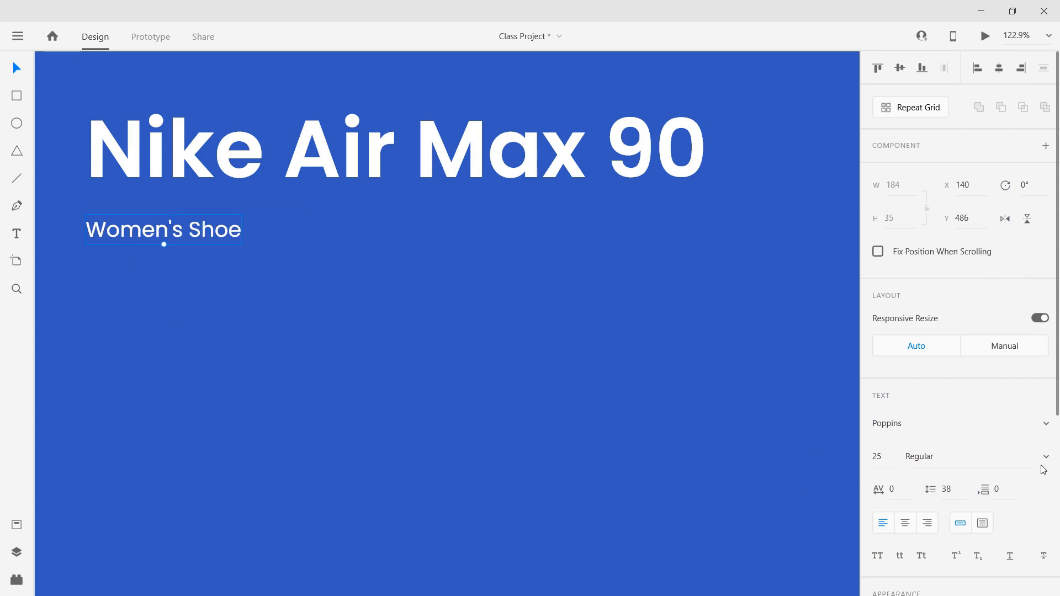
click(1045, 459)
click(950, 412)
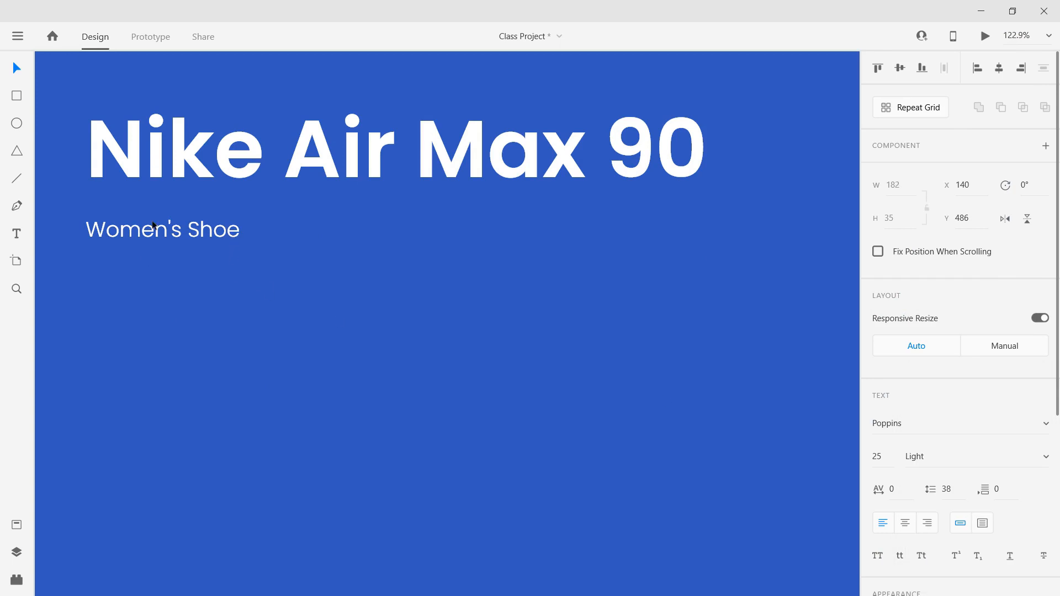
drag(121, 233, 123, 226)
Preview the landing page, close the preview, and check the wireframe's hero text for the element after the subtitle
click(985, 36)
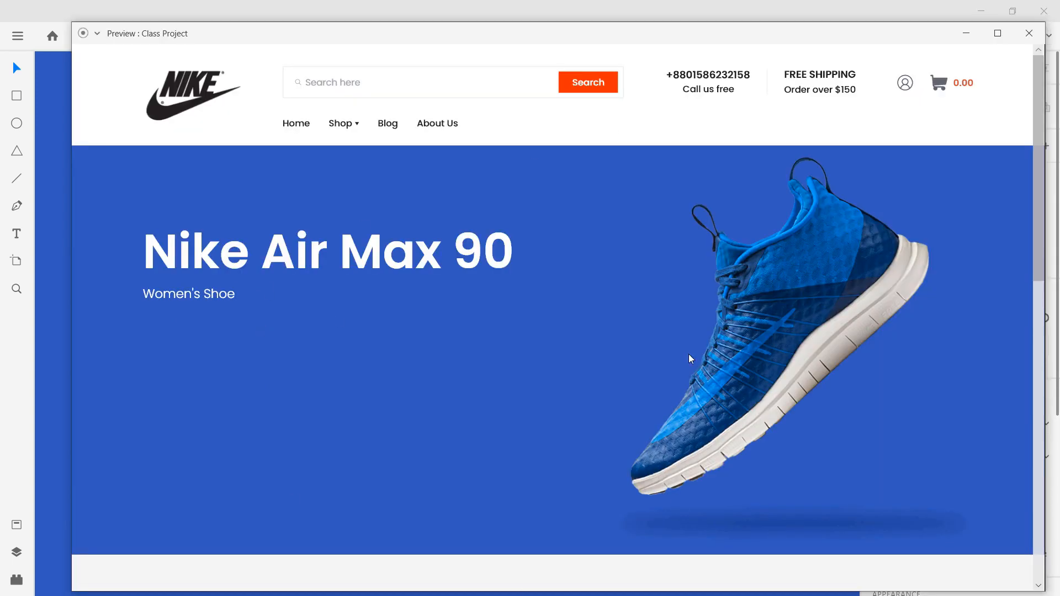
click(1028, 34)
scroll(533, 331, down, 3)
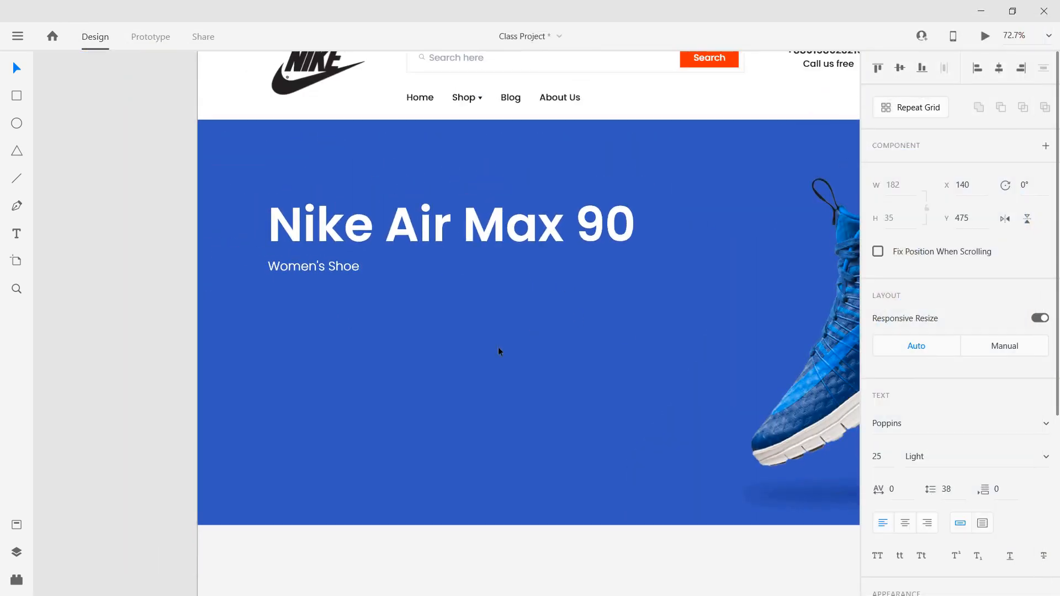
scroll(374, 346, right, 10)
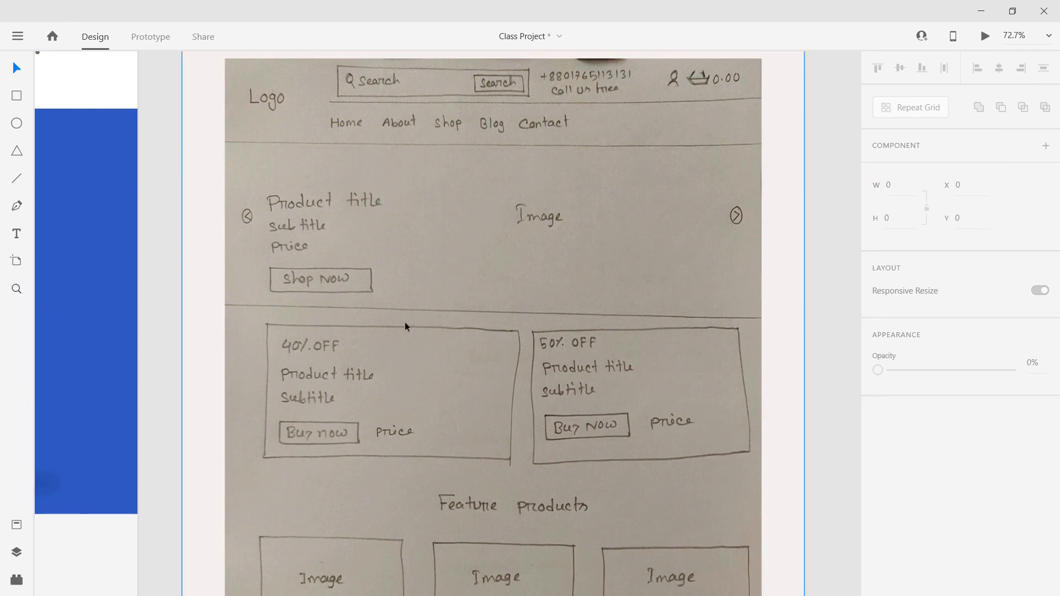
scroll(324, 351, left, 10)
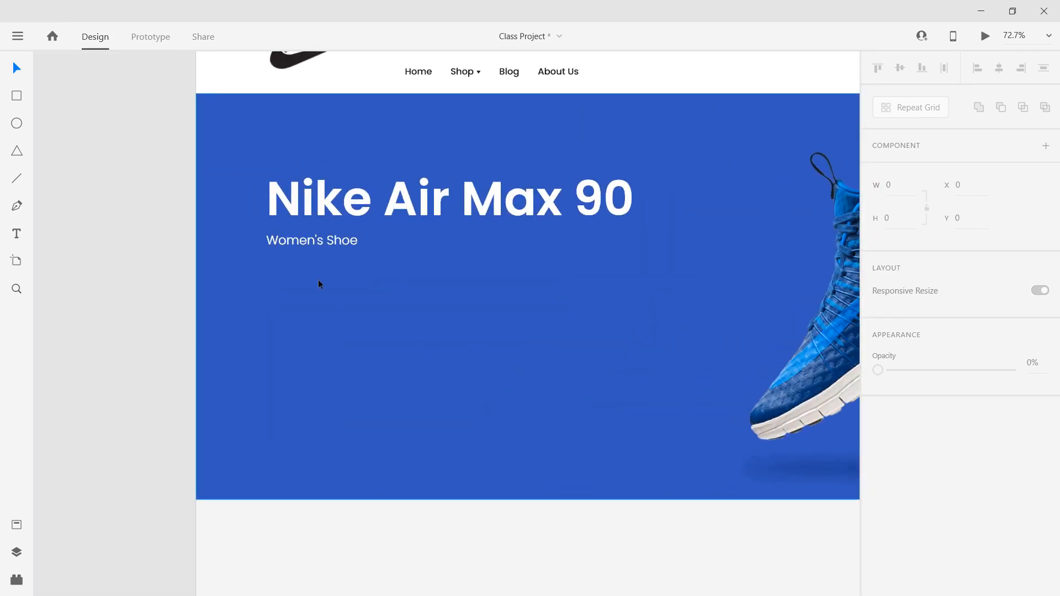
Duplicate the "Women's Shoe" subtitle a short distance below itself and change the copy's text to "$250"
scroll(317, 277, up, 2)
click(296, 231)
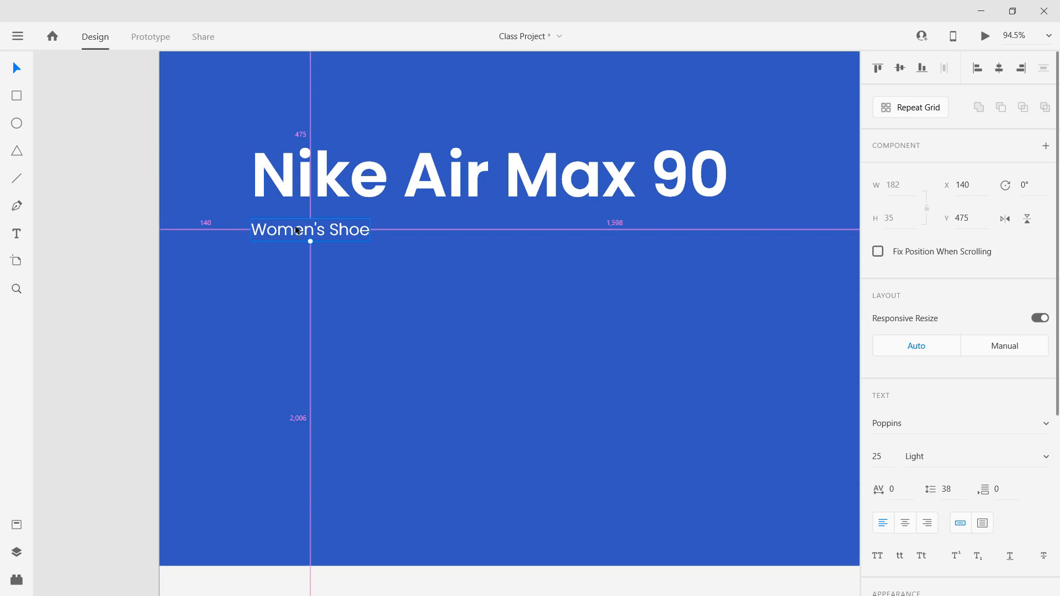
drag(295, 231, 296, 275)
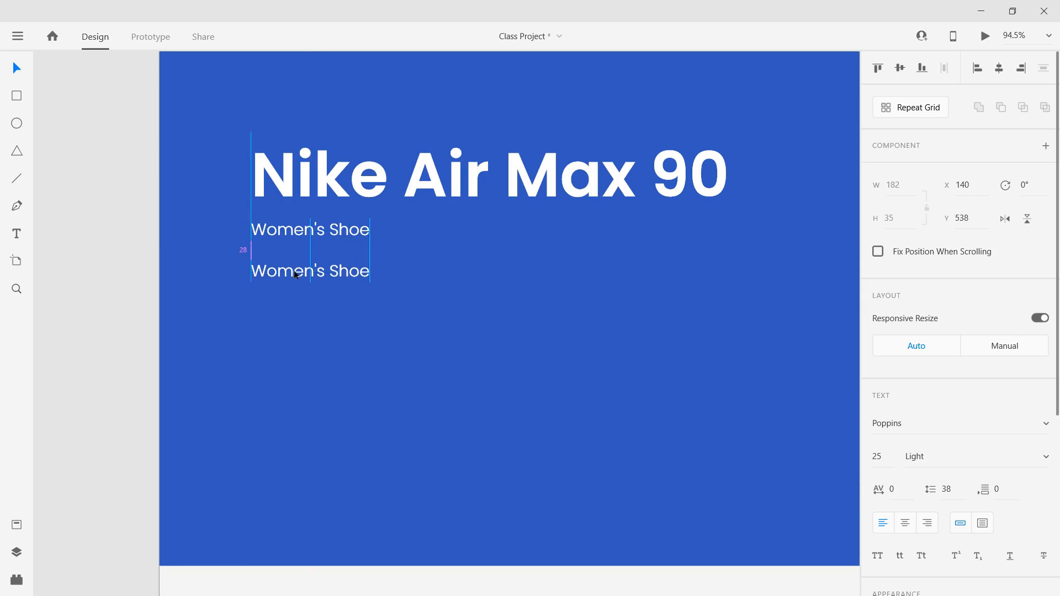
double_click(296, 272)
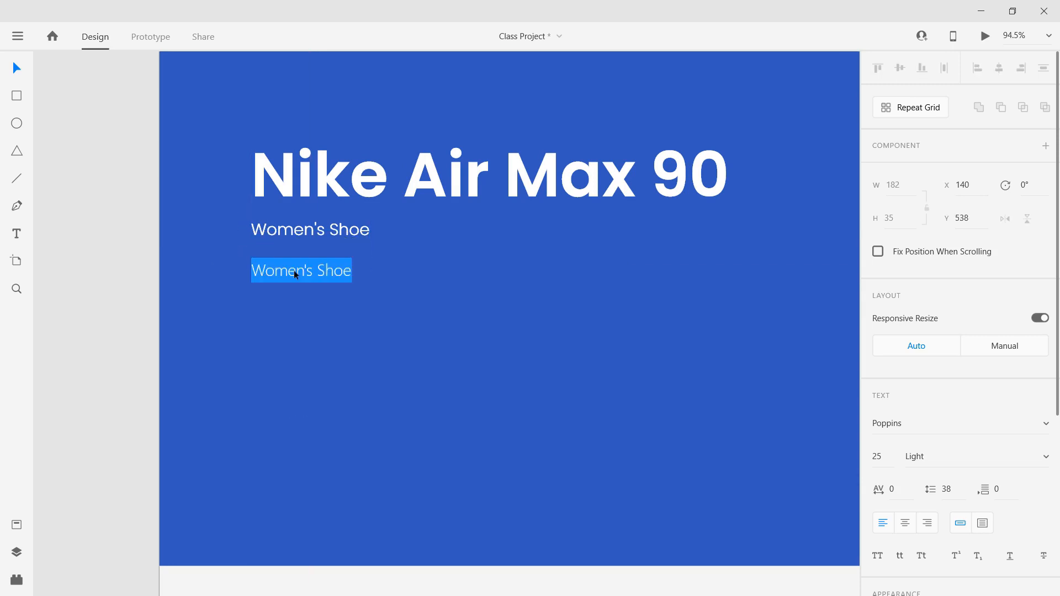
text($)
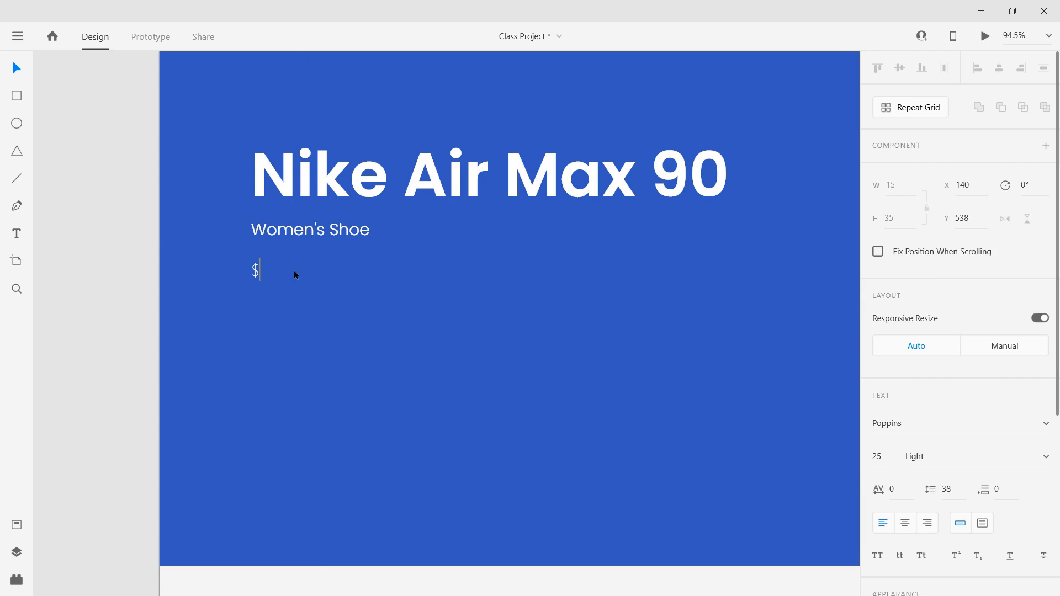
text(250)
click(19, 68)
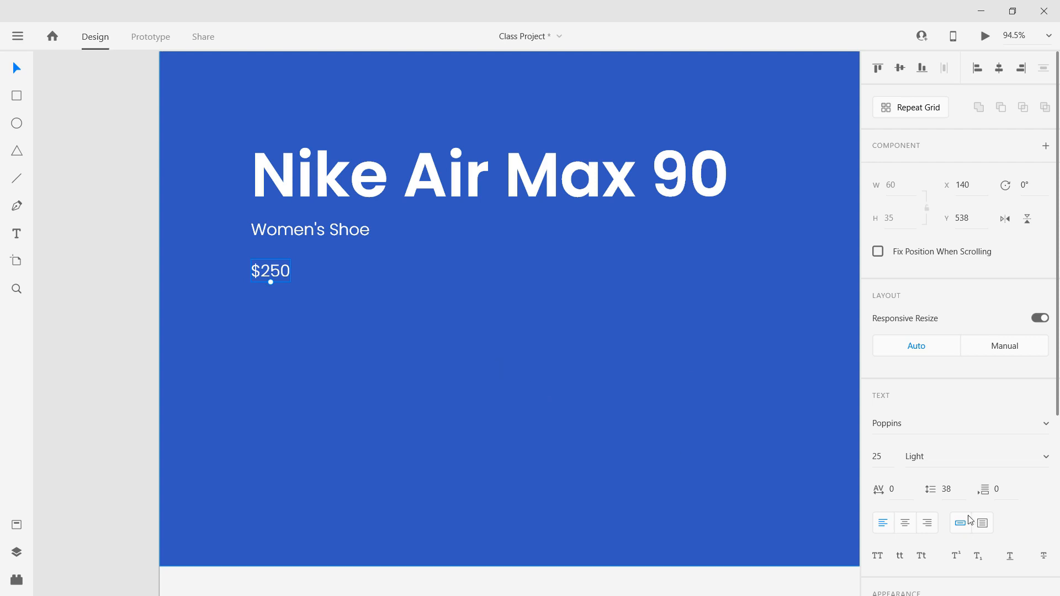
Set the $250 price text's font weight to Medium
click(888, 455)
click(1048, 460)
click(1048, 459)
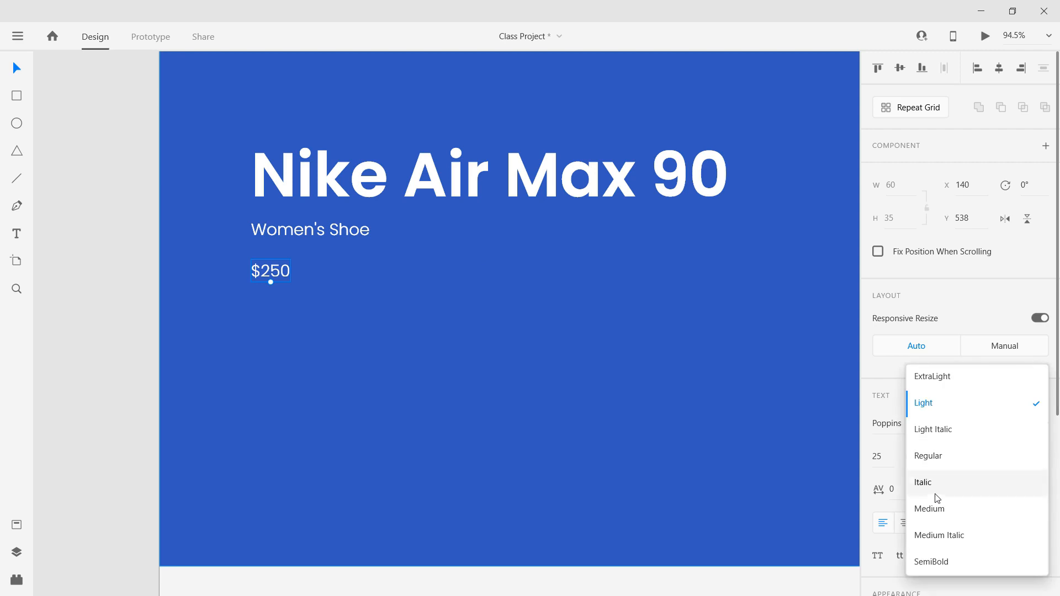
click(939, 508)
click(119, 266)
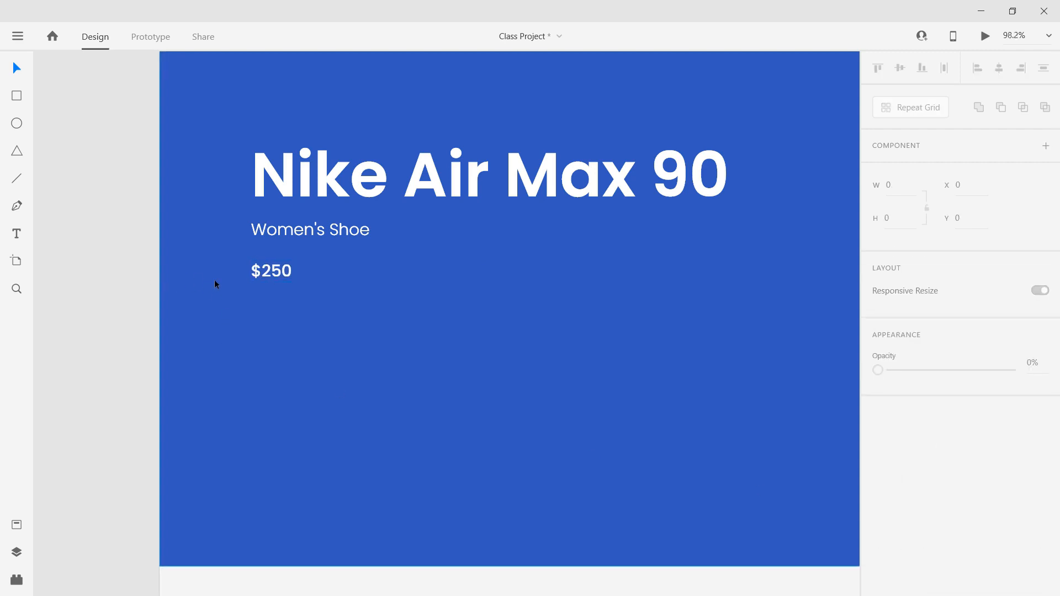
Examine the spacing of the hero text and check the wireframe for what belongs below the price
scroll(214, 280, up, 3)
drag(395, 296, 209, 287)
scroll(291, 316, down, 5)
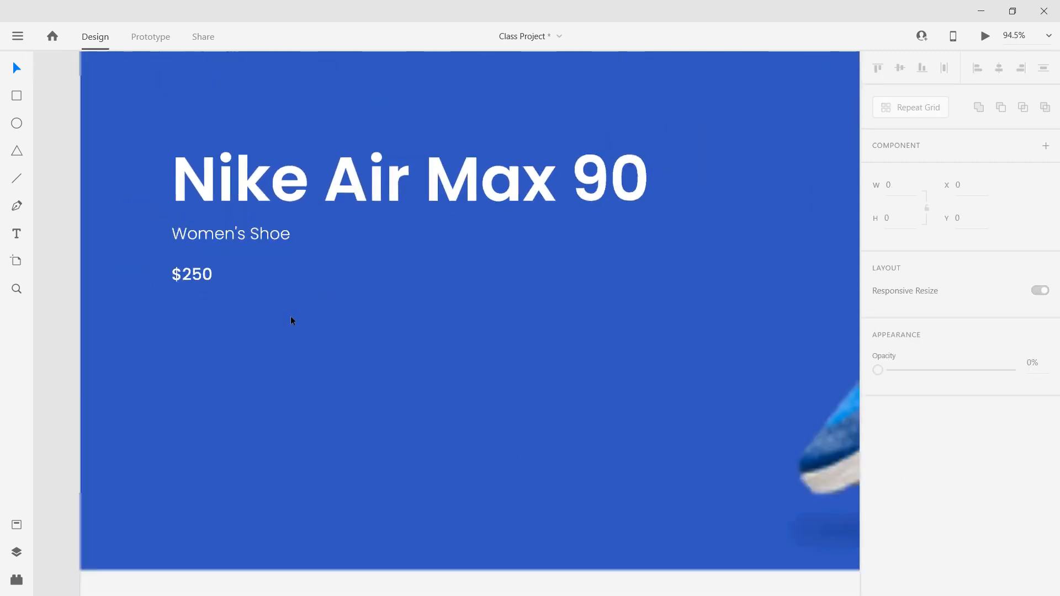
scroll(428, 348, right, 8)
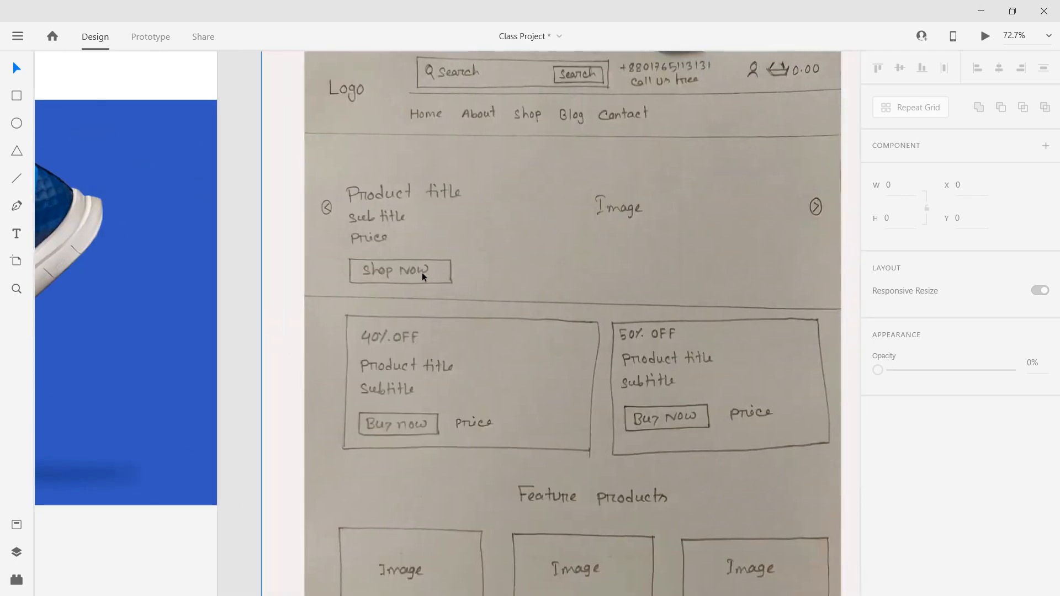
scroll(296, 326, left, 8)
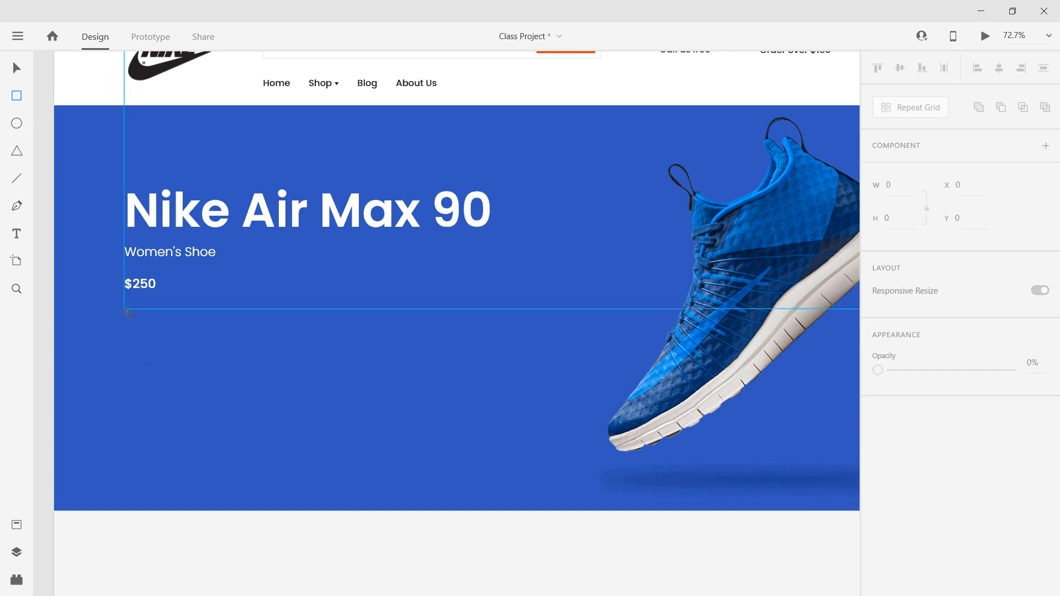
Draw a button rectangle about 219 × 69 below the price, left-aligned with the hero text, and nudge the price up slightly
mouse_move(126, 310)
mouse_down()
mouse_move(131, 326)
mouse_move(182, 343)
mouse_move(235, 346)
mouse_up()
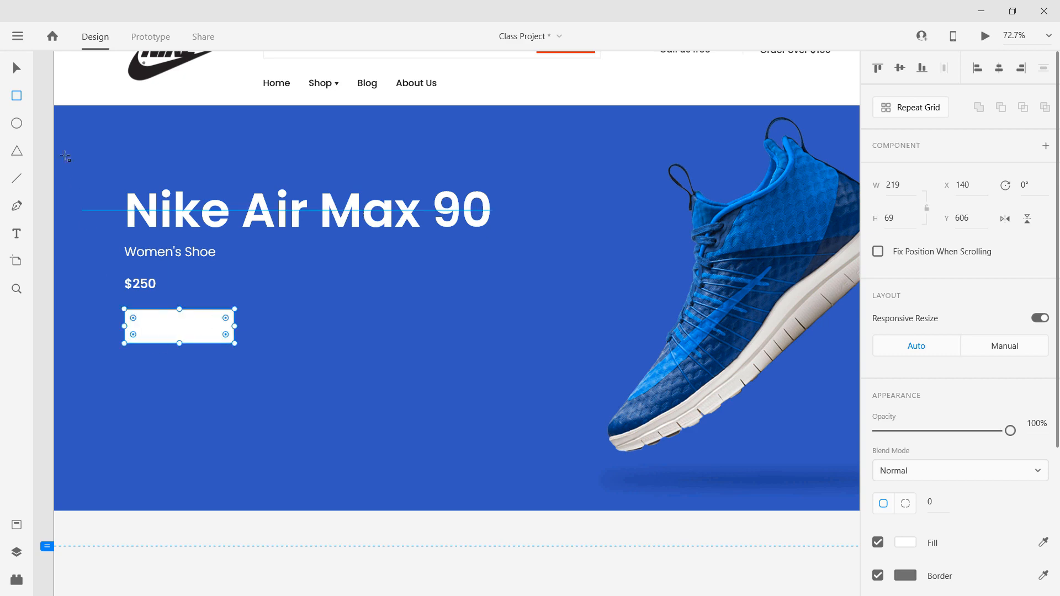
click(20, 68)
click(239, 482)
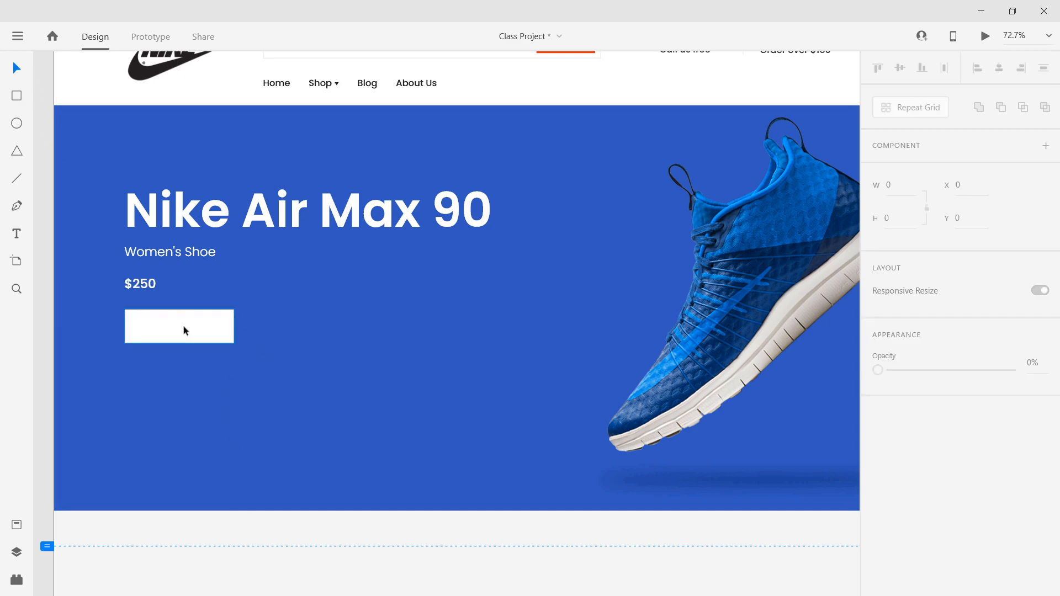
scroll(181, 326, up, 1)
drag(136, 273, 136, 270)
Remove the border from the white button rectangle below the price
click(166, 331)
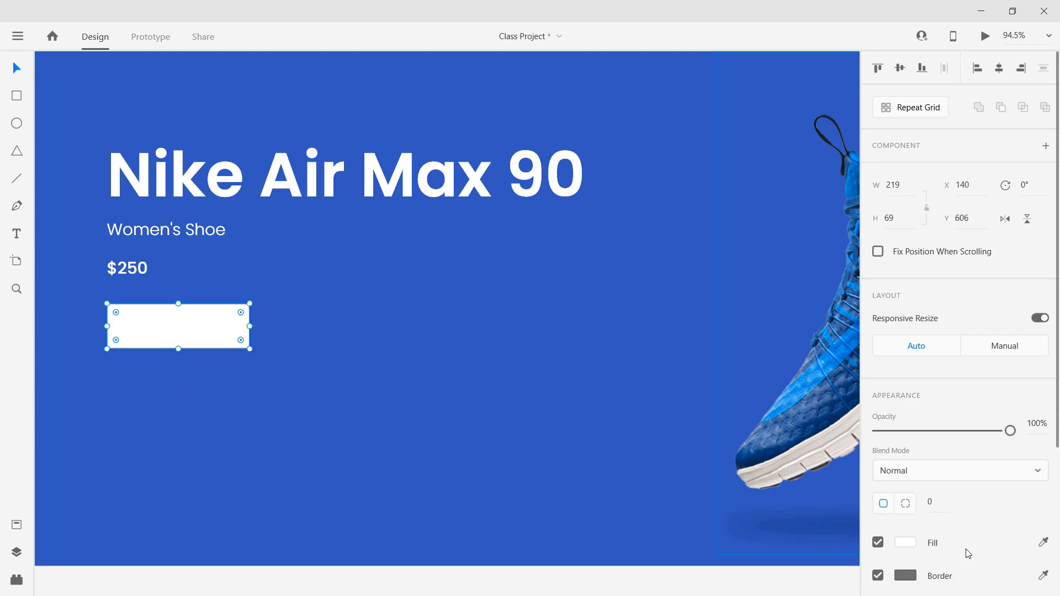
scroll(949, 556, down, 2)
scroll(949, 557, down, 1)
click(878, 411)
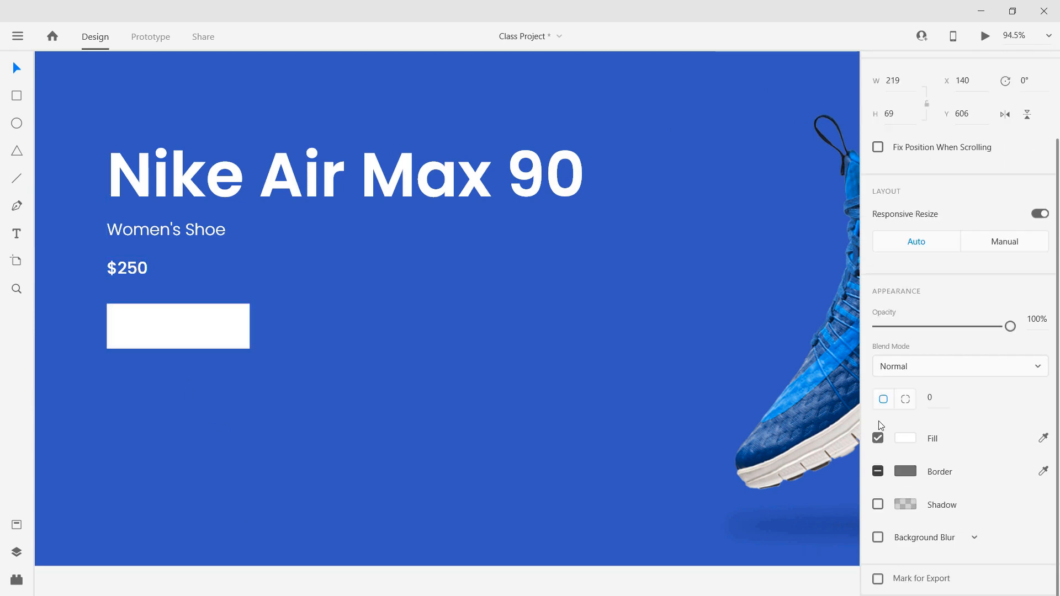
click(431, 574)
Add the text "Shop Now" in the empty hero area below the white button rectangle
scroll(249, 368, down, 3)
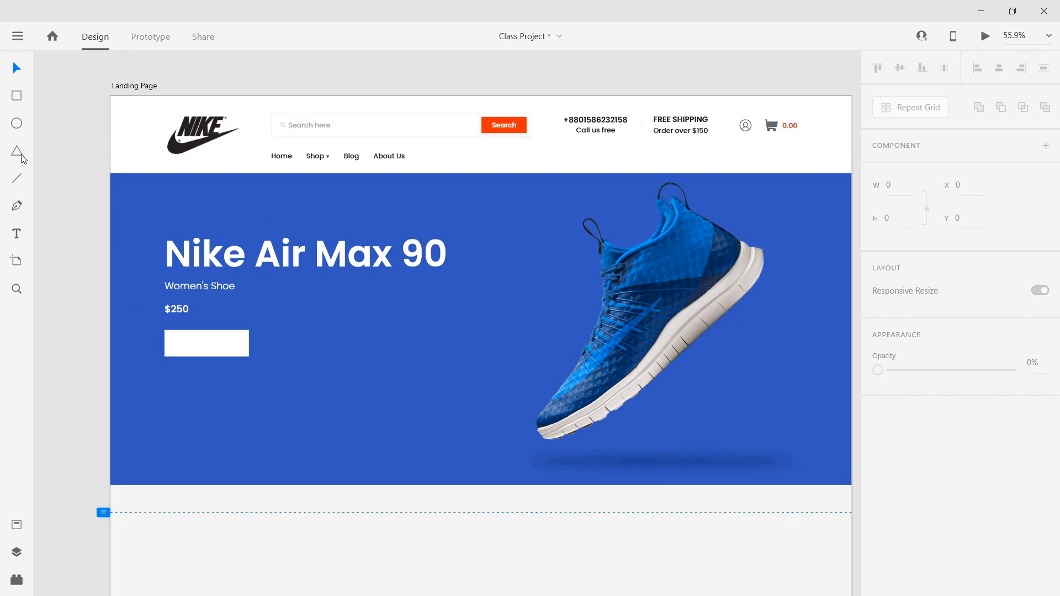
click(23, 237)
click(198, 397)
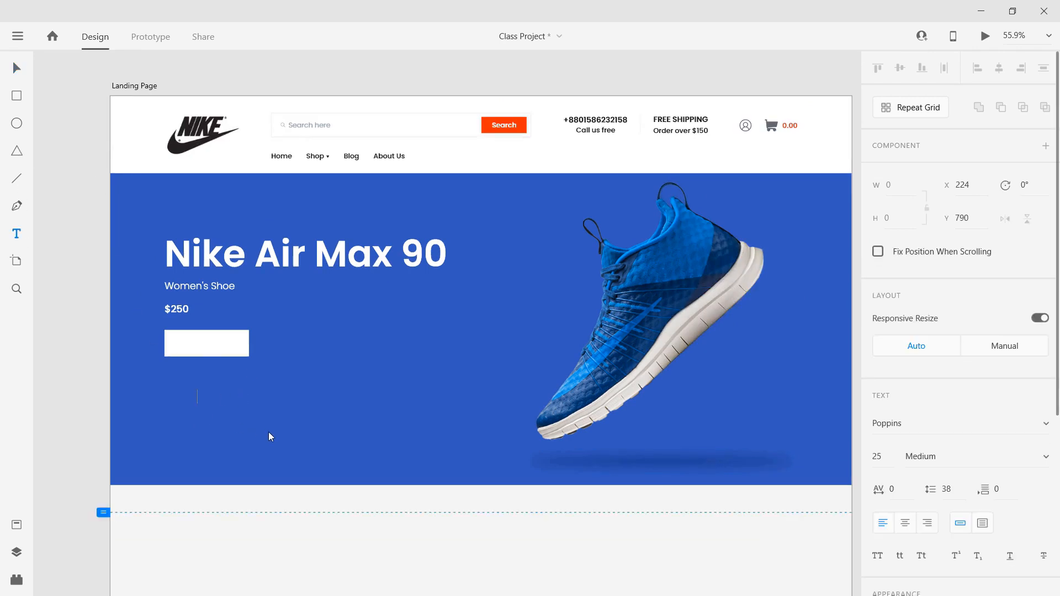
text(Shop Now)
click(16, 68)
click(71, 254)
scroll(71, 254, up, 3)
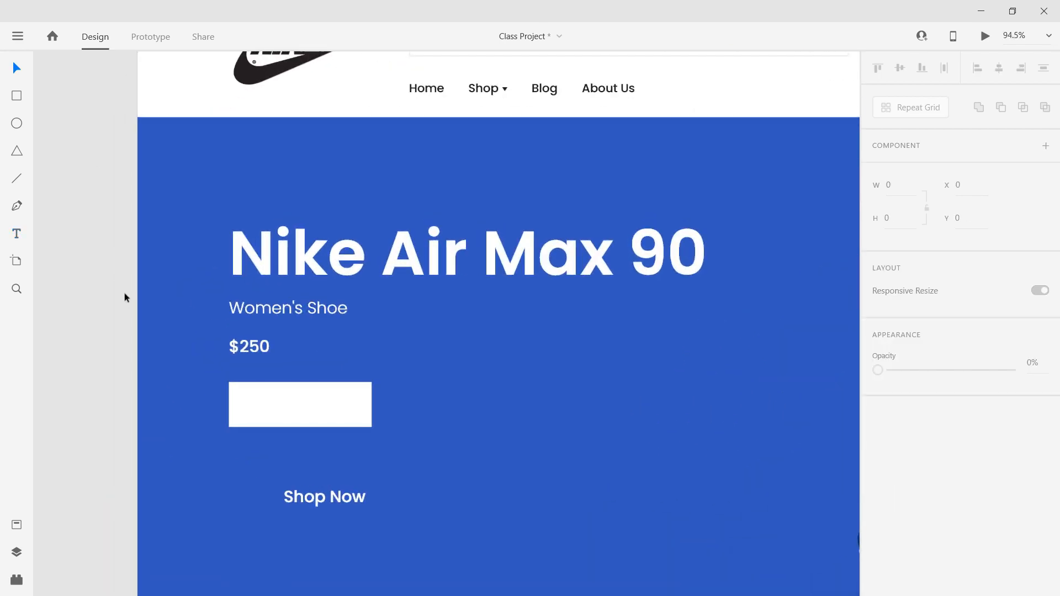
Save the hero background's blue fill as a colour swatch
scroll(403, 326, down, 2)
scroll(509, 407, right, 3)
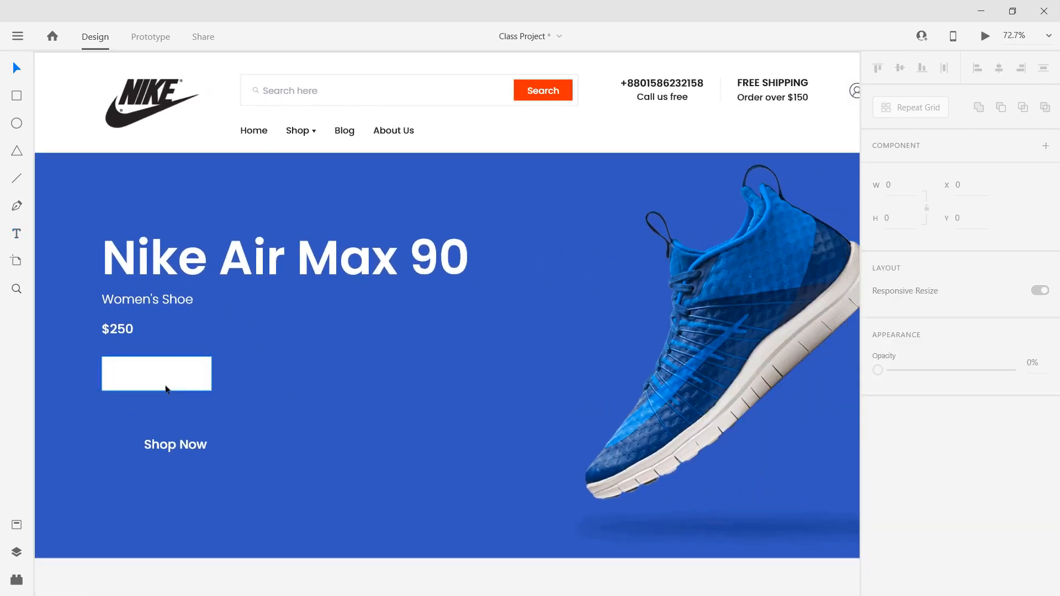
click(364, 358)
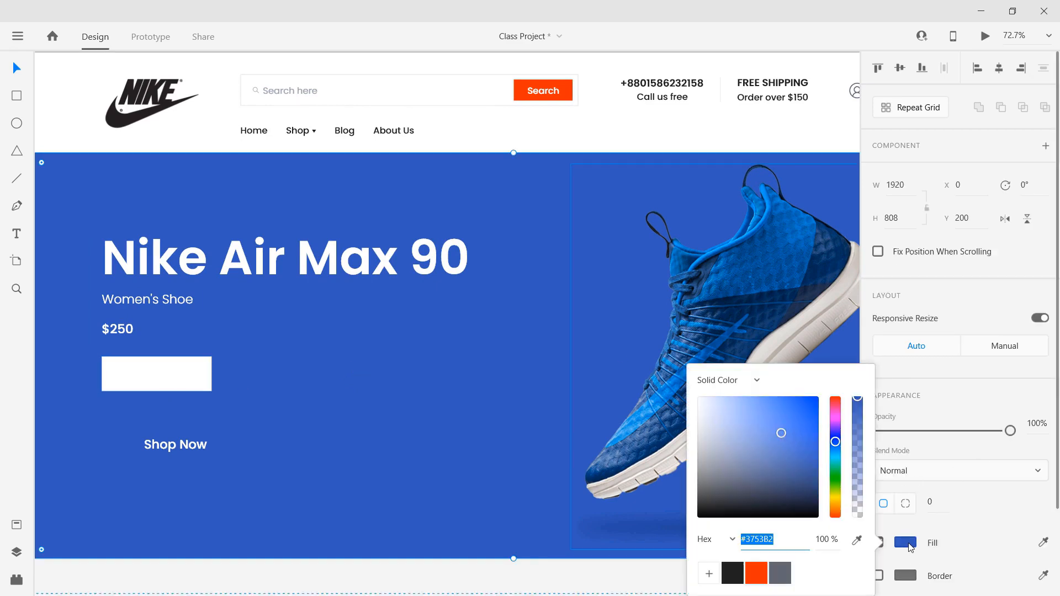
click(905, 543)
click(709, 574)
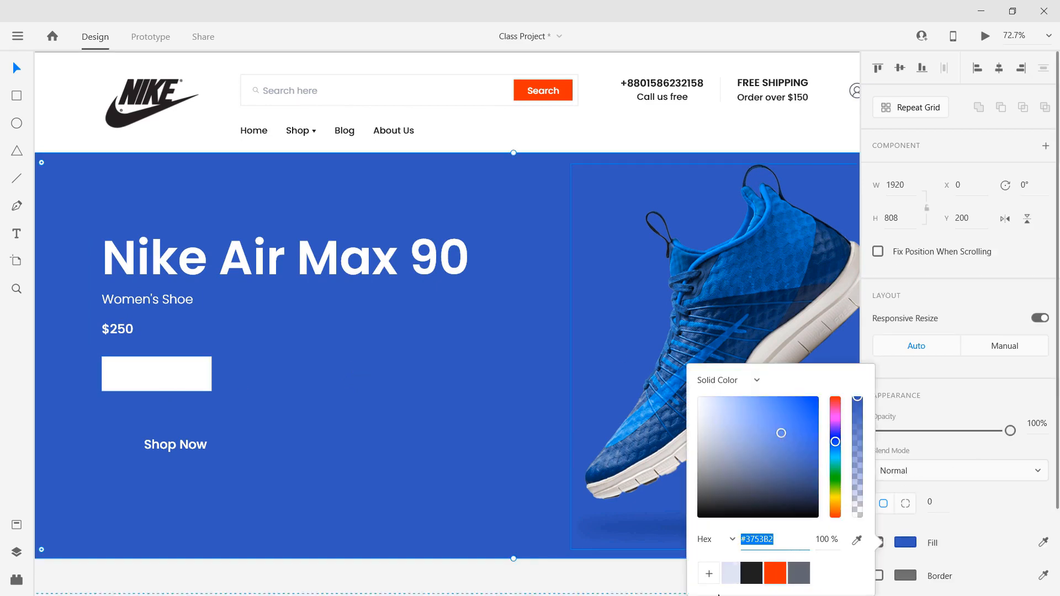
Change the white button rectangle's fill to olive green
click(206, 386)
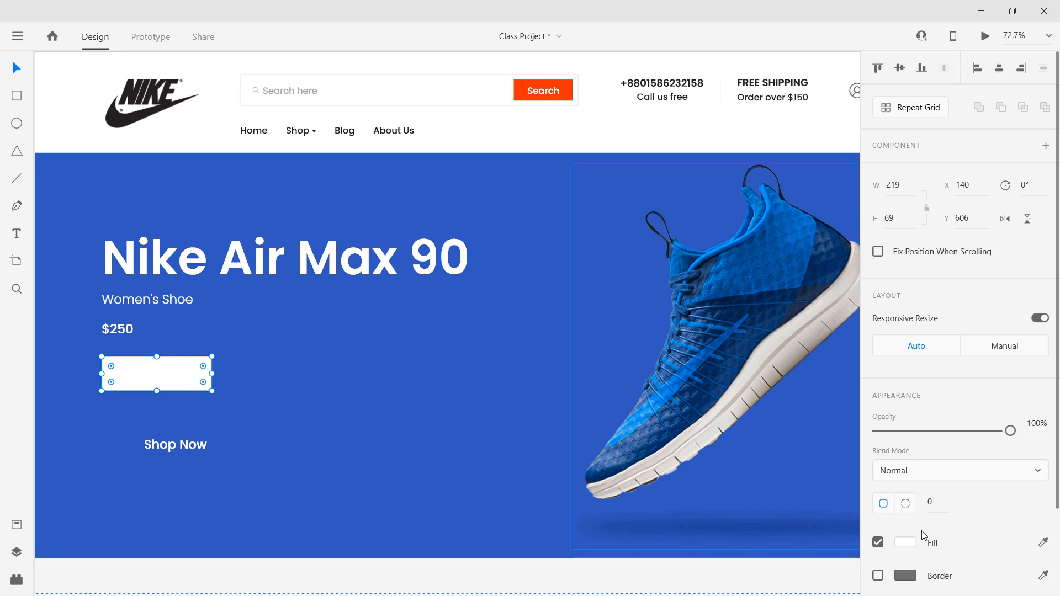
click(906, 543)
drag(837, 481, 836, 493)
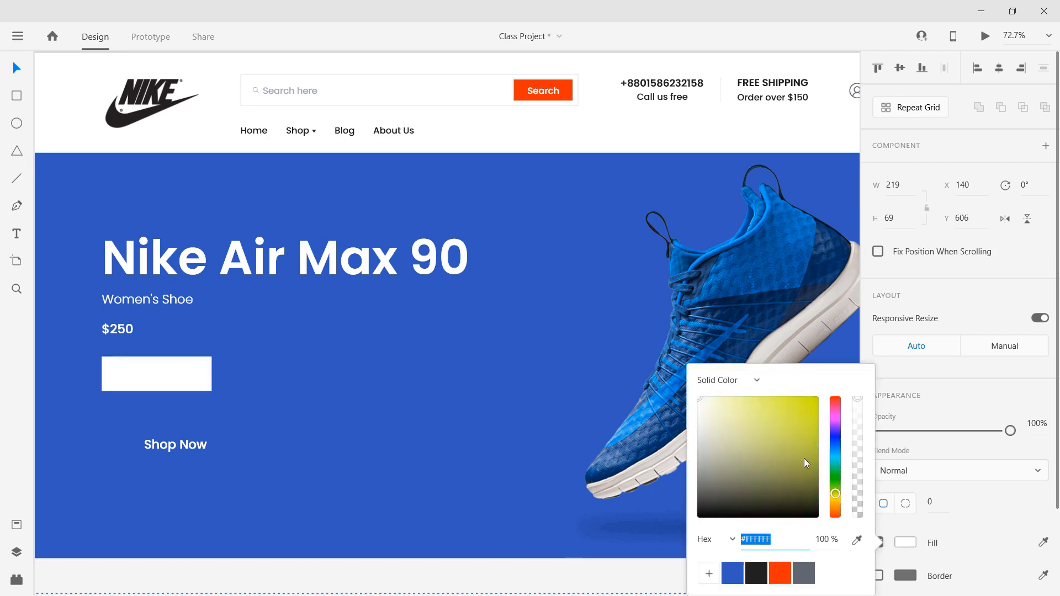
drag(804, 458, 680, 375)
click(681, 375)
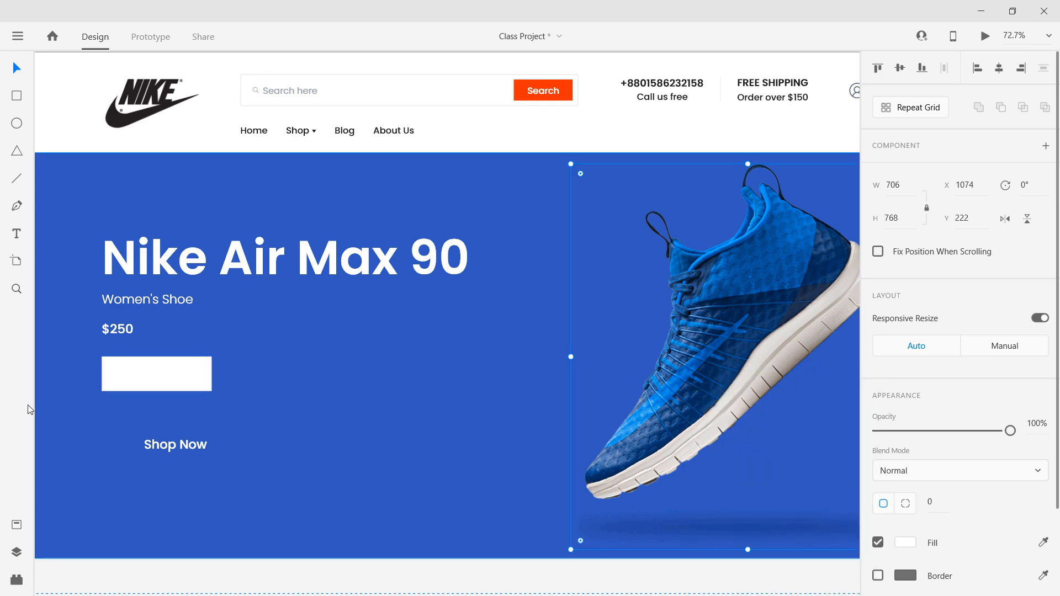
click(911, 544)
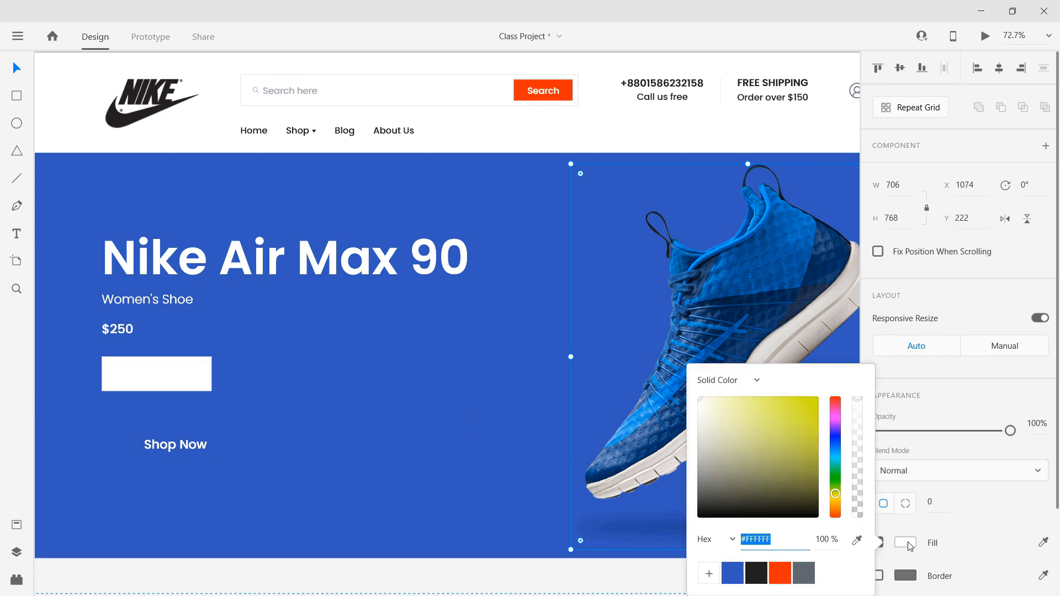
drag(707, 410, 697, 397)
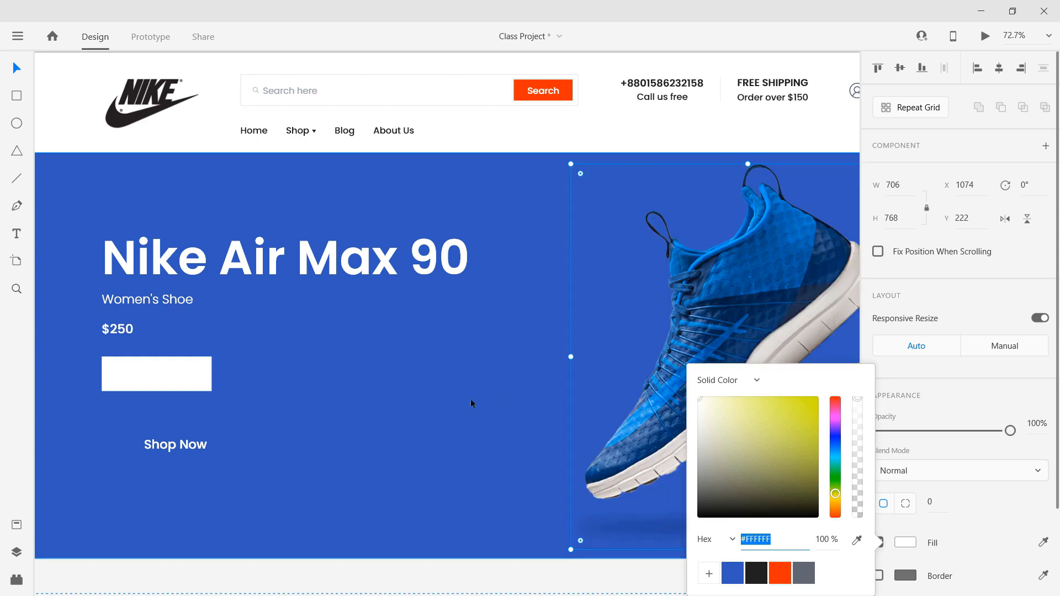
click(156, 383)
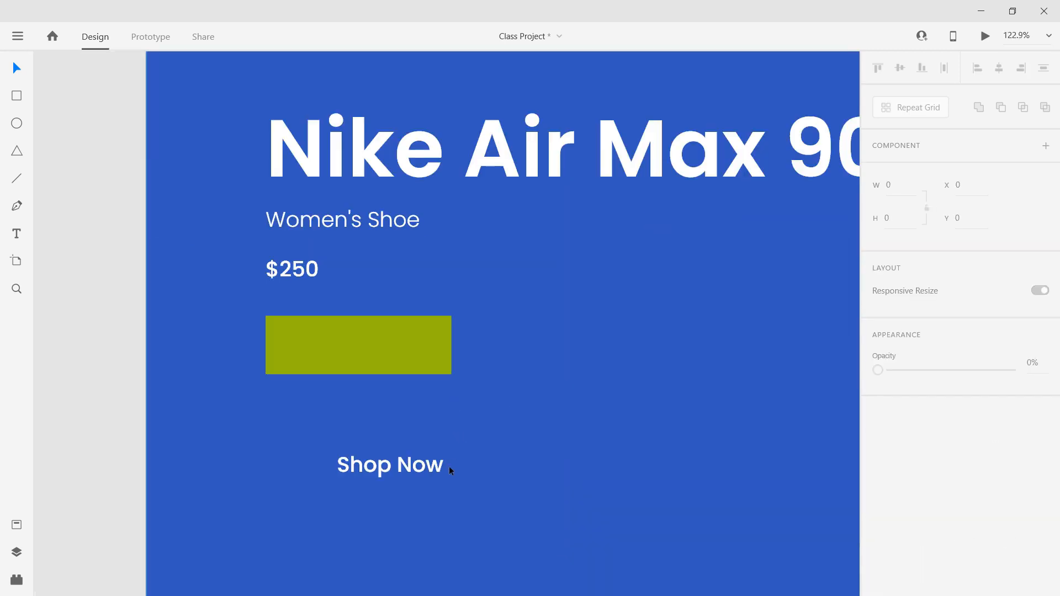
Centre the "Shop Now" text on the olive green button and preview the landing page
drag(391, 466, 359, 345)
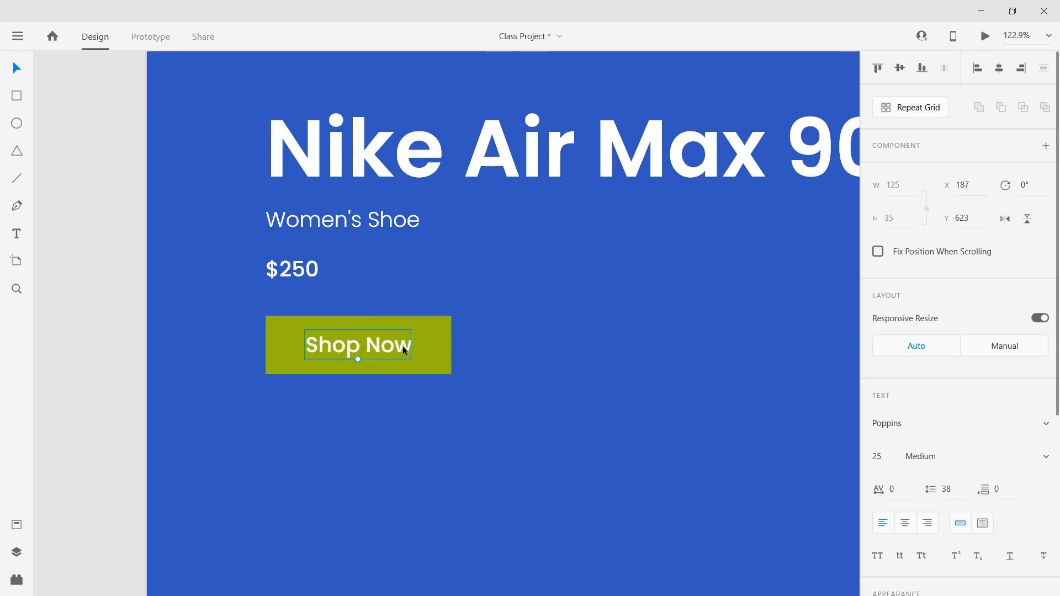
shift+click(443, 350)
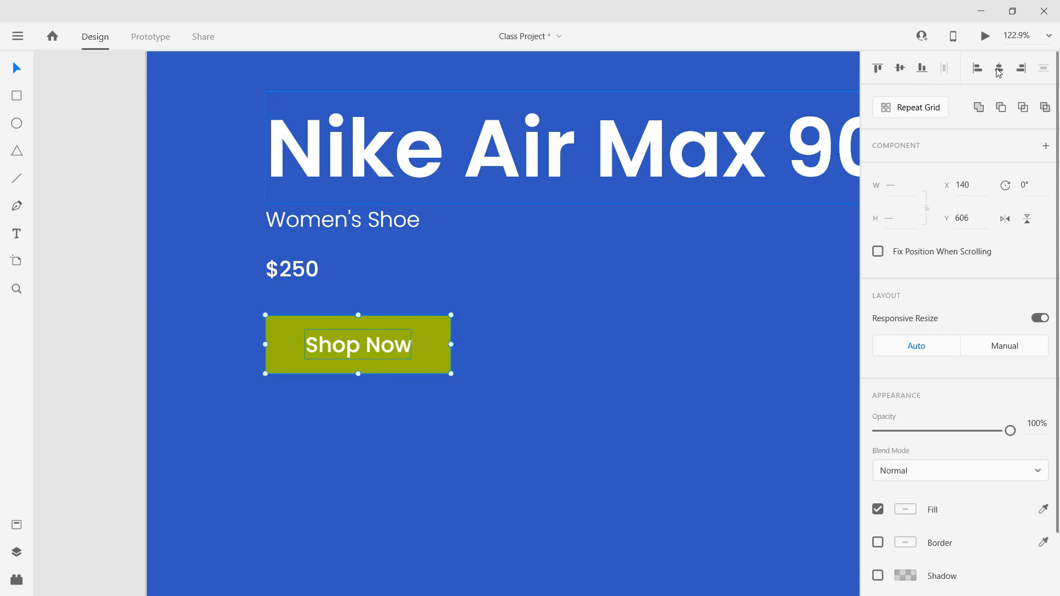
click(985, 36)
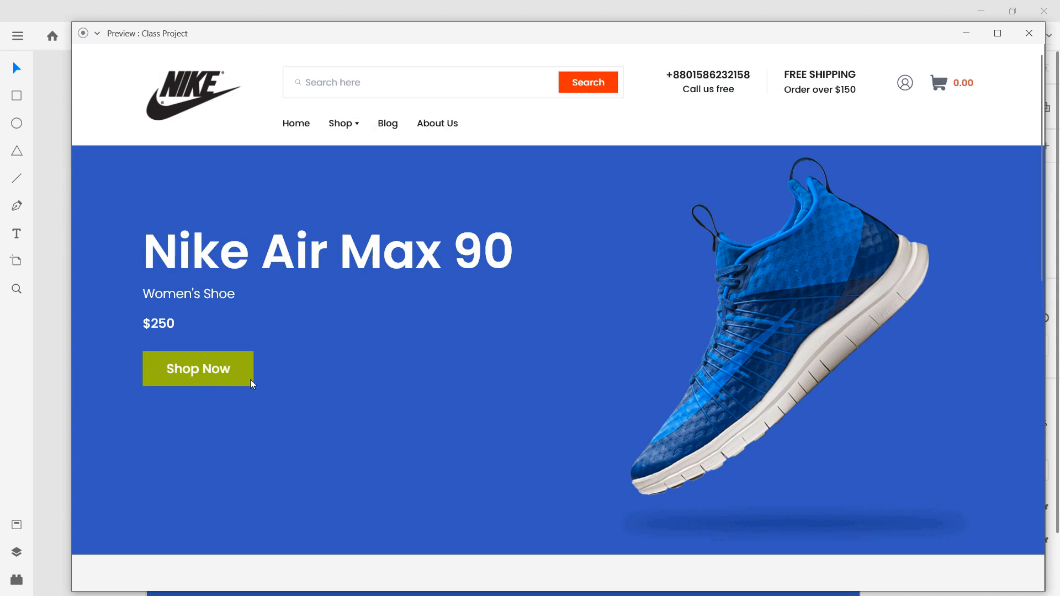
click(1032, 36)
click(109, 340)
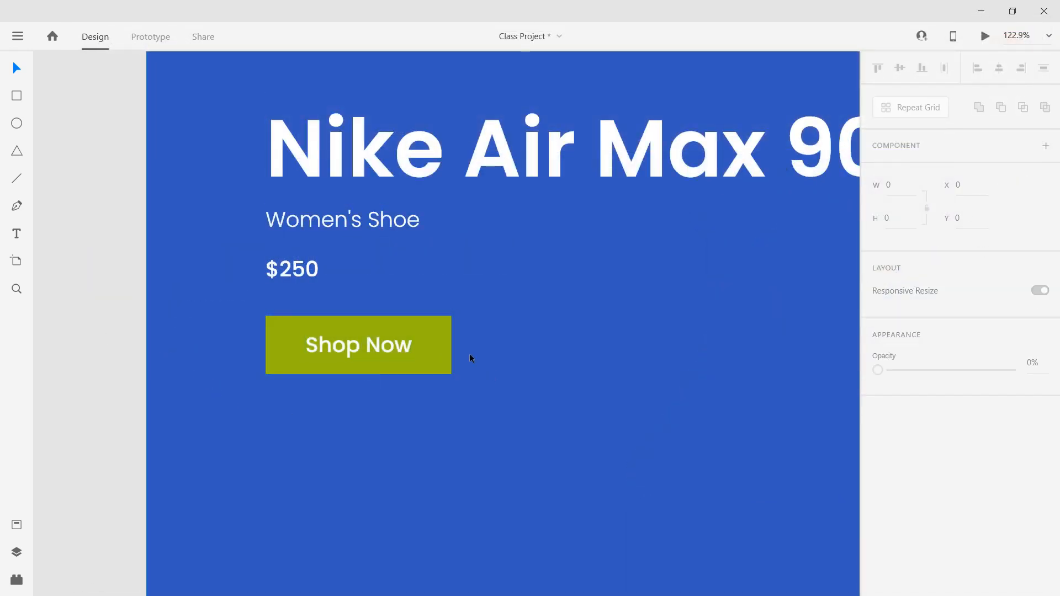
Add a shadow to the olive green button rectangle behind the "Shop Now" text
click(442, 347)
scroll(531, 409, down, 2)
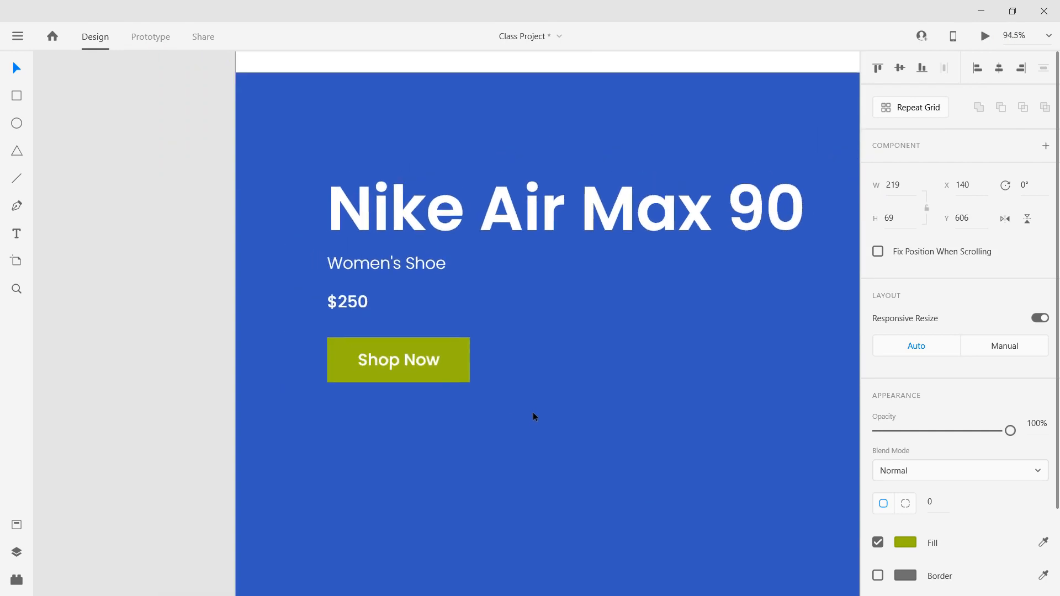
drag(564, 406, 491, 402)
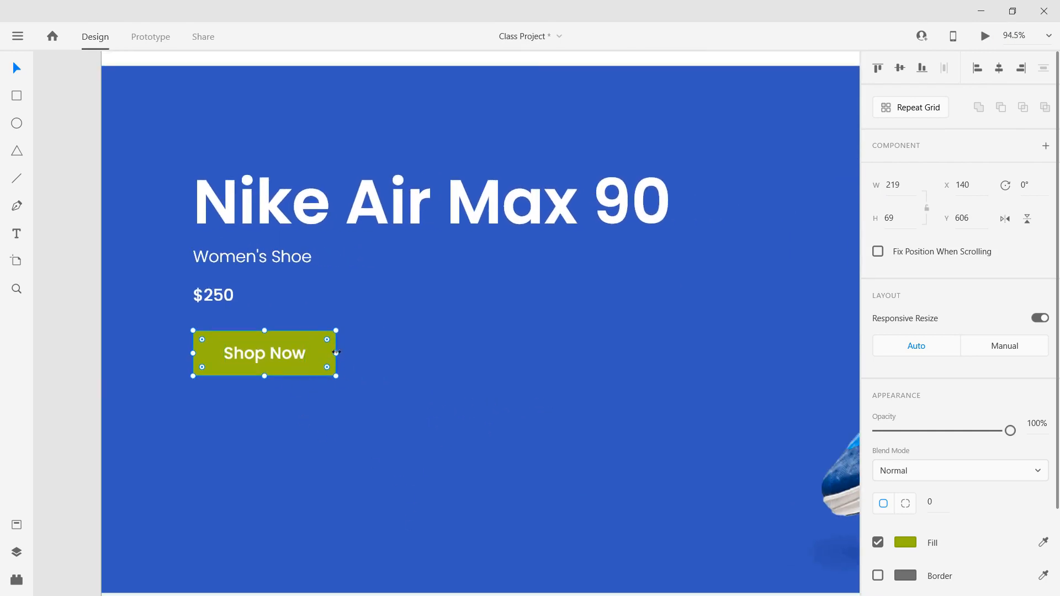
click(270, 354)
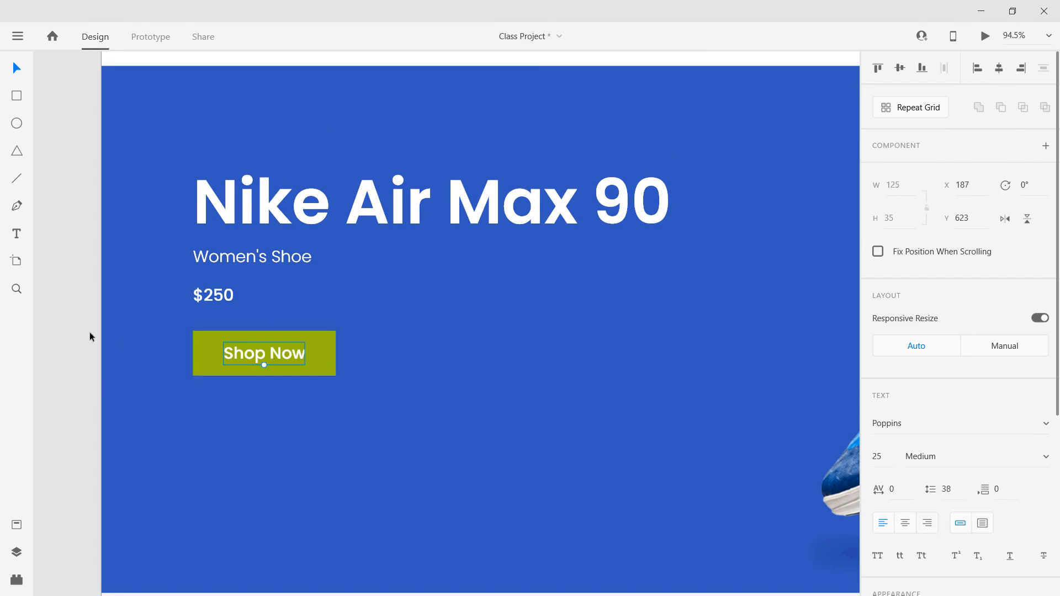
click(89, 333)
click(267, 353)
scroll(939, 491, down, 5)
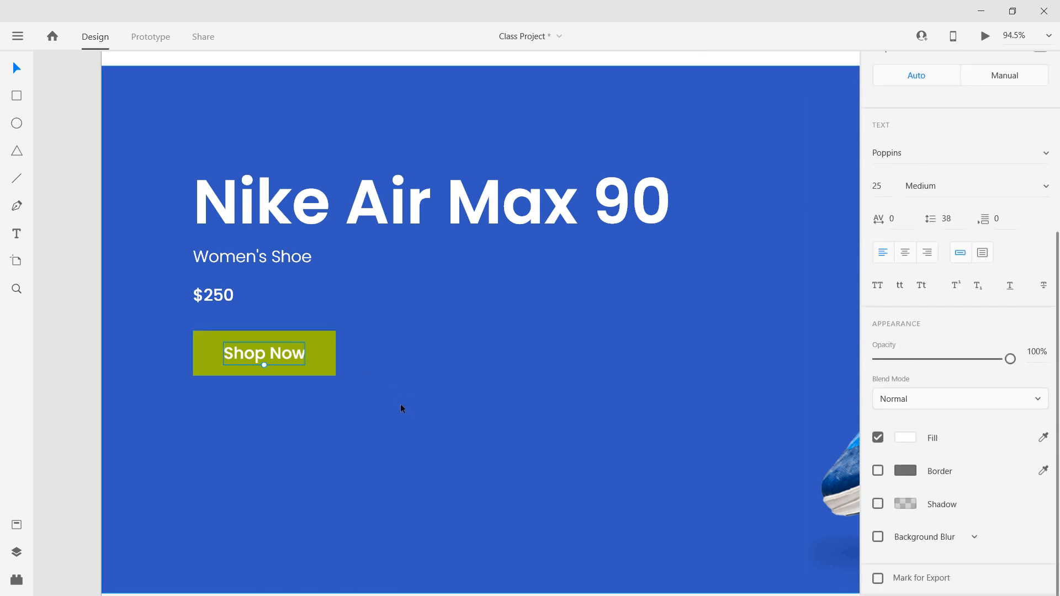
click(324, 360)
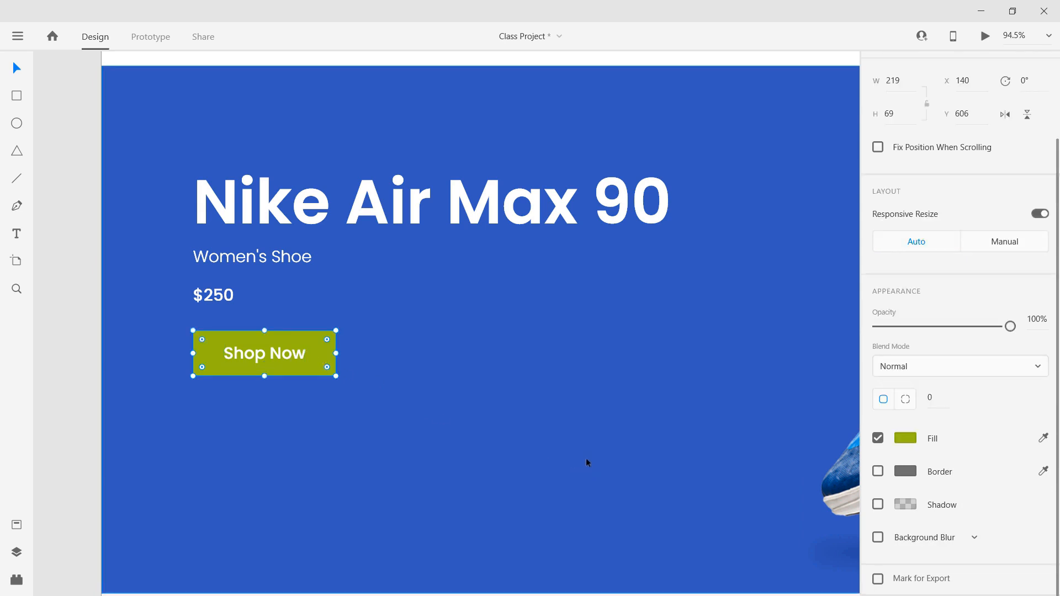
click(879, 504)
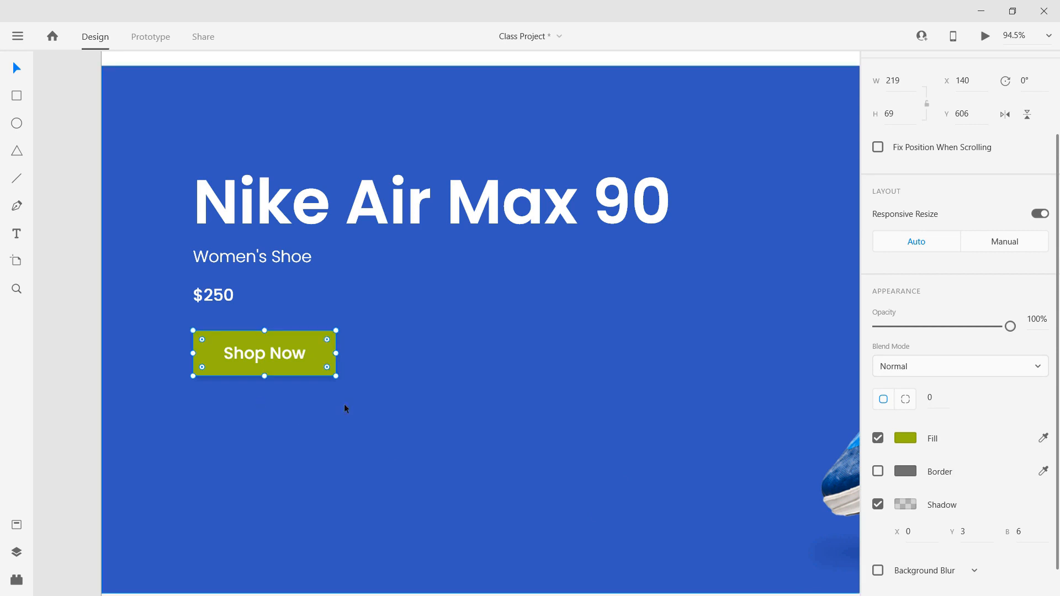
scroll(312, 369, up, 5)
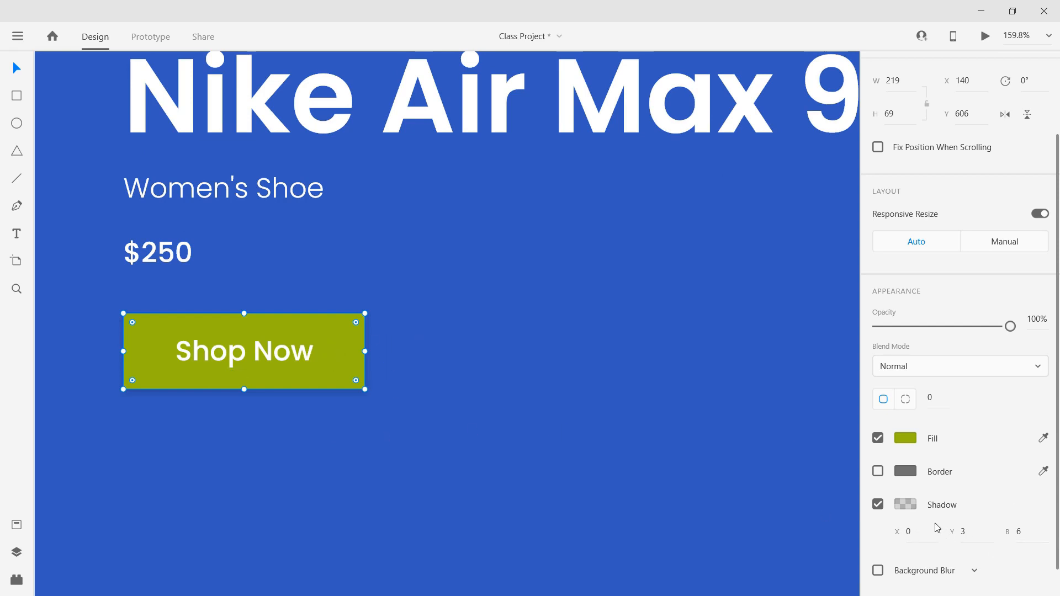
Set the button shadow's colour opacity to 5% and preview the landing page
click(966, 532)
click(906, 504)
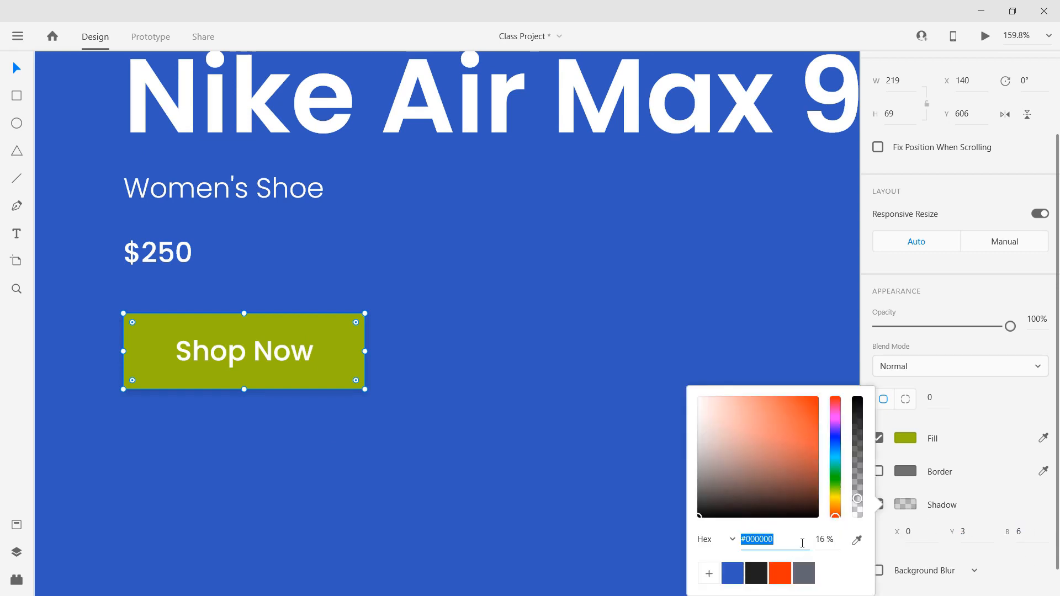
click(911, 511)
click(913, 507)
click(825, 541)
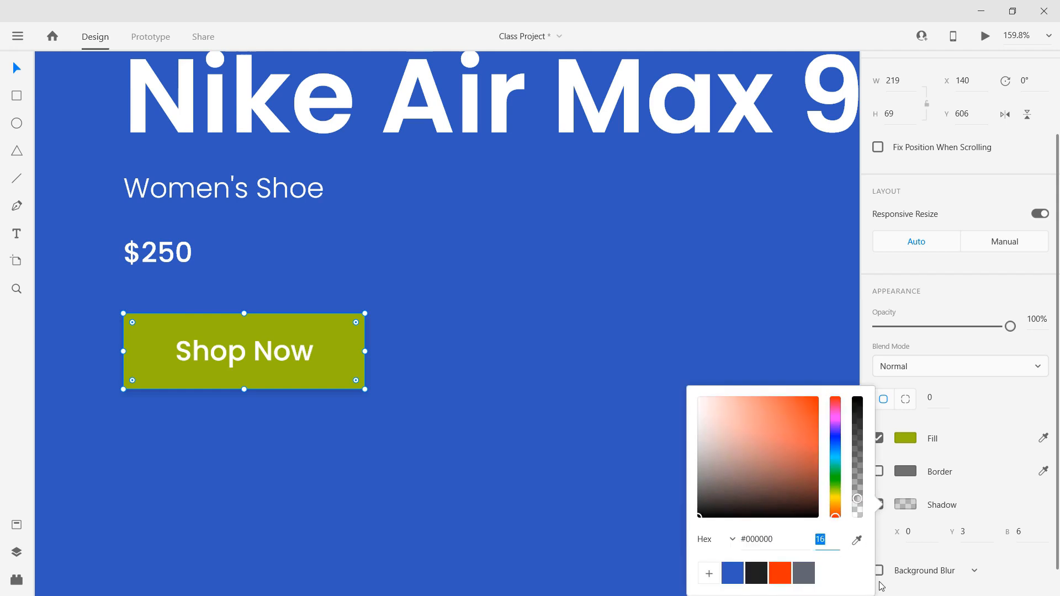
text(5)
key(Return)
click(137, 489)
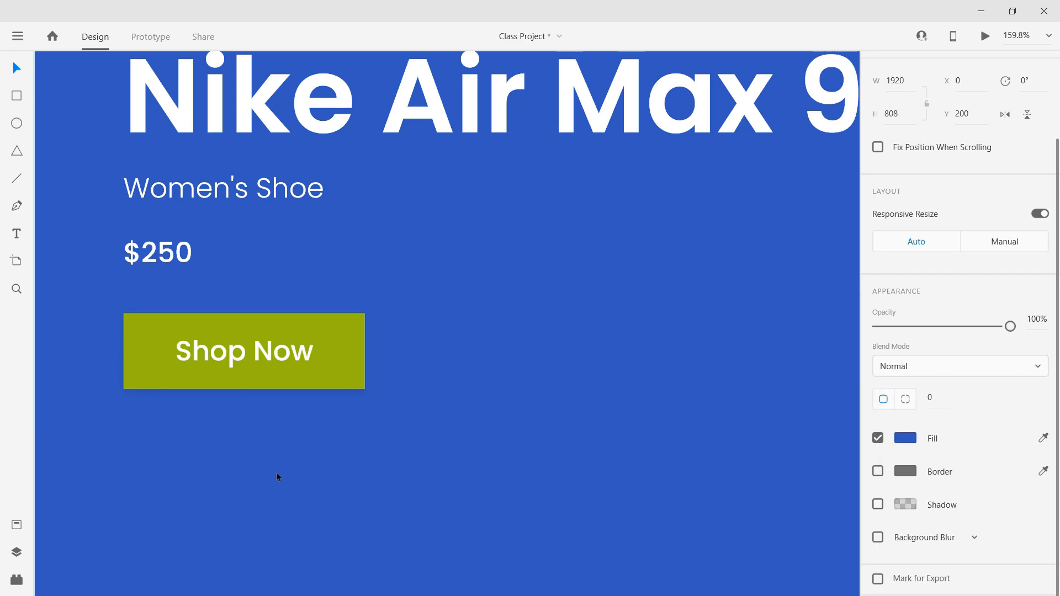
click(986, 36)
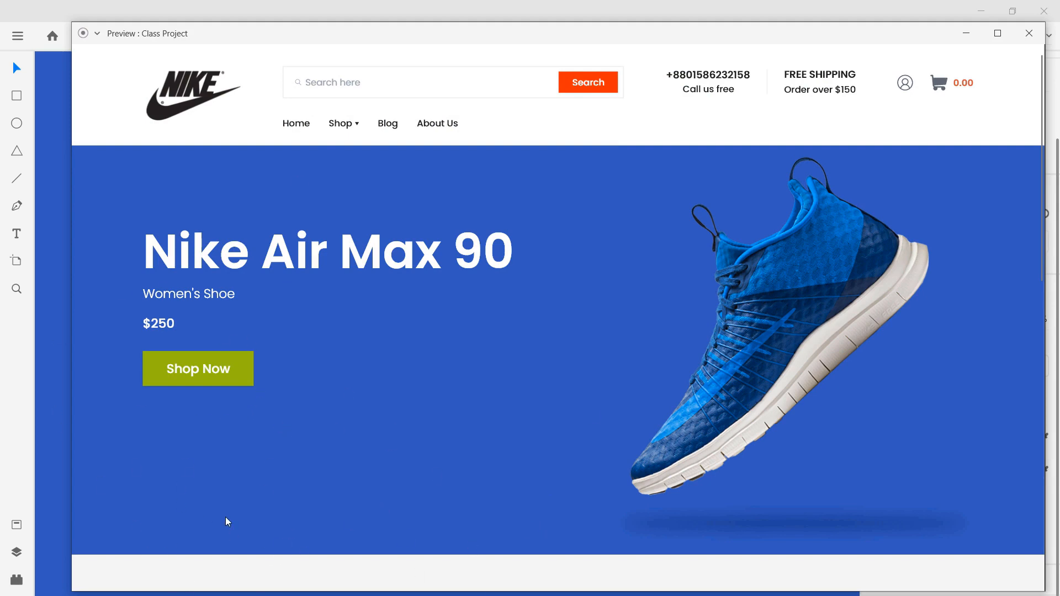
click(1027, 35)
Check the wireframe's hero section and draw a circle about 90 × 90 between the shoe and the hero's outer edge
scroll(390, 426, down, 2)
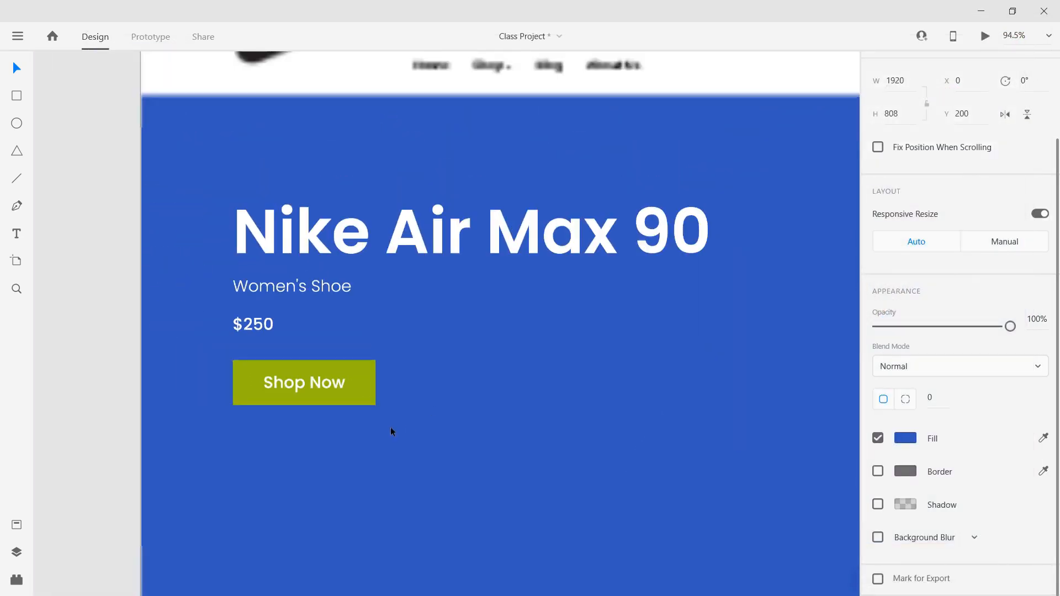
scroll(410, 282, right, 10)
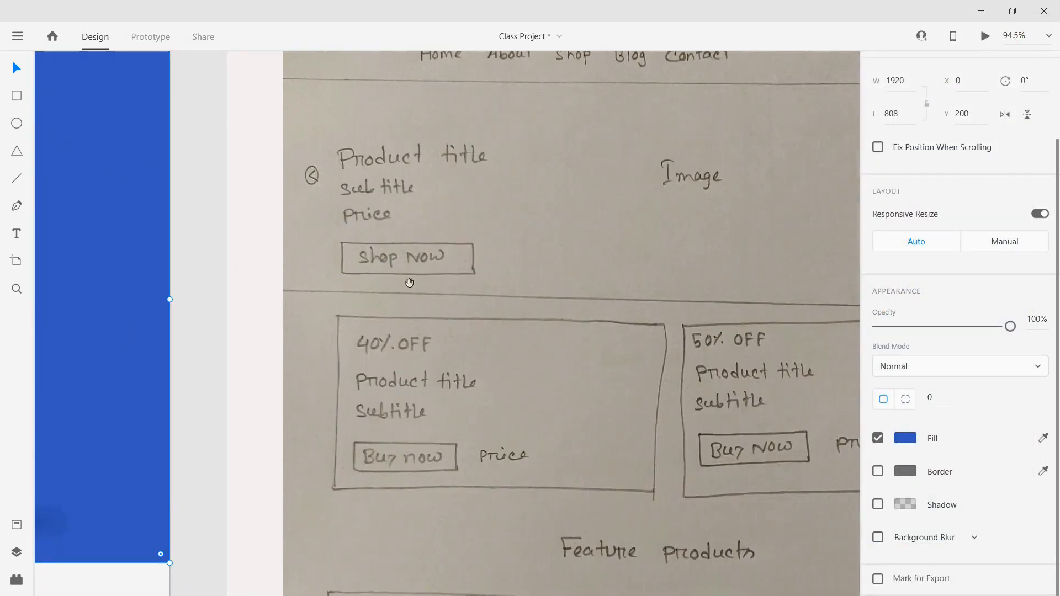
drag(168, 381, 564, 393)
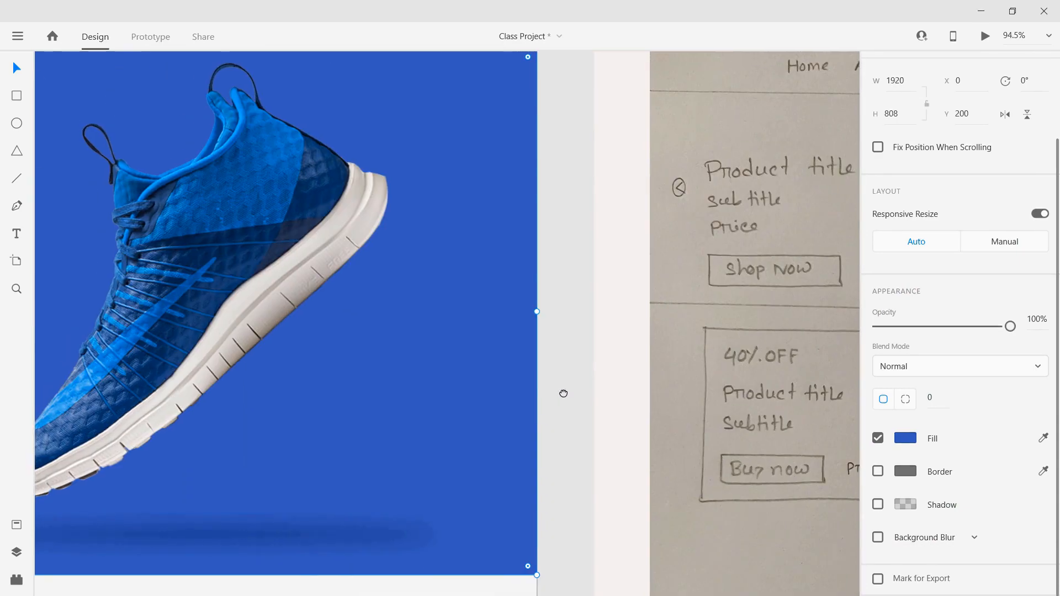
click(17, 124)
drag(474, 296, 495, 340)
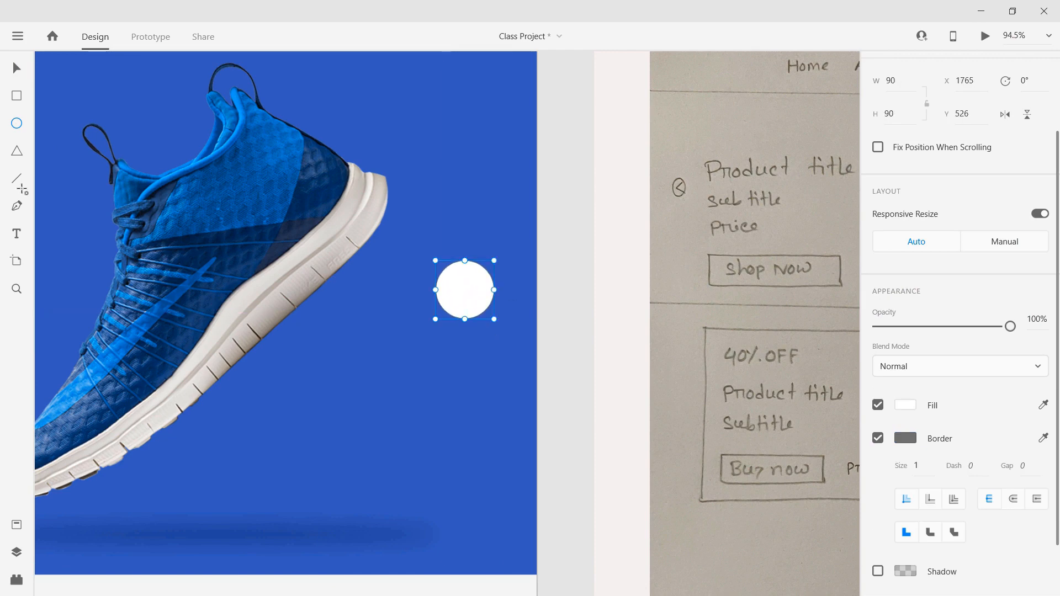
click(17, 68)
Remove the circle's fill and give it a #F0F0F0 border of size 2
scroll(919, 458, down, 2)
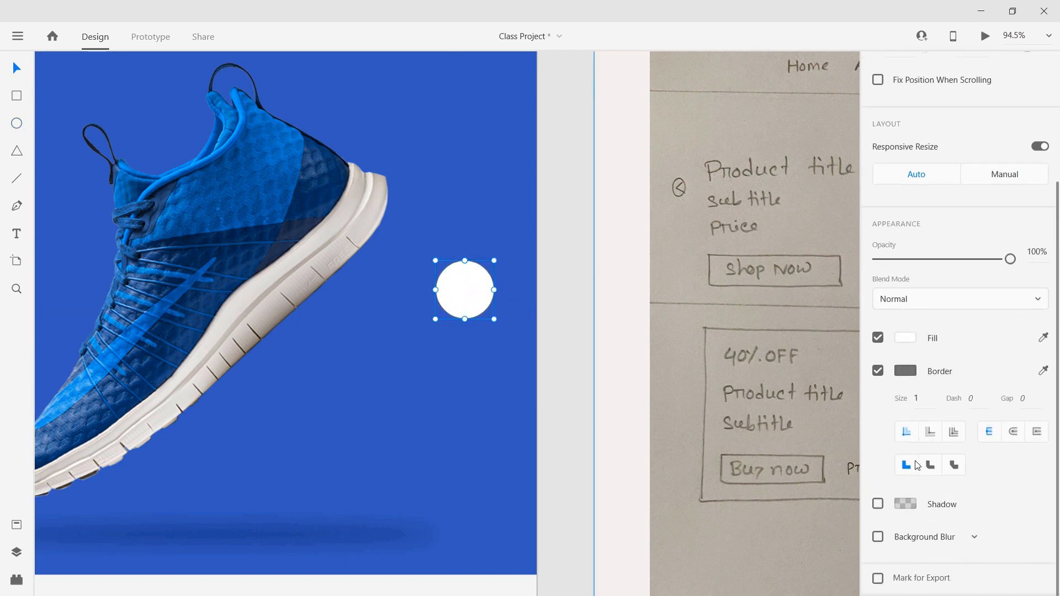
click(878, 338)
click(910, 375)
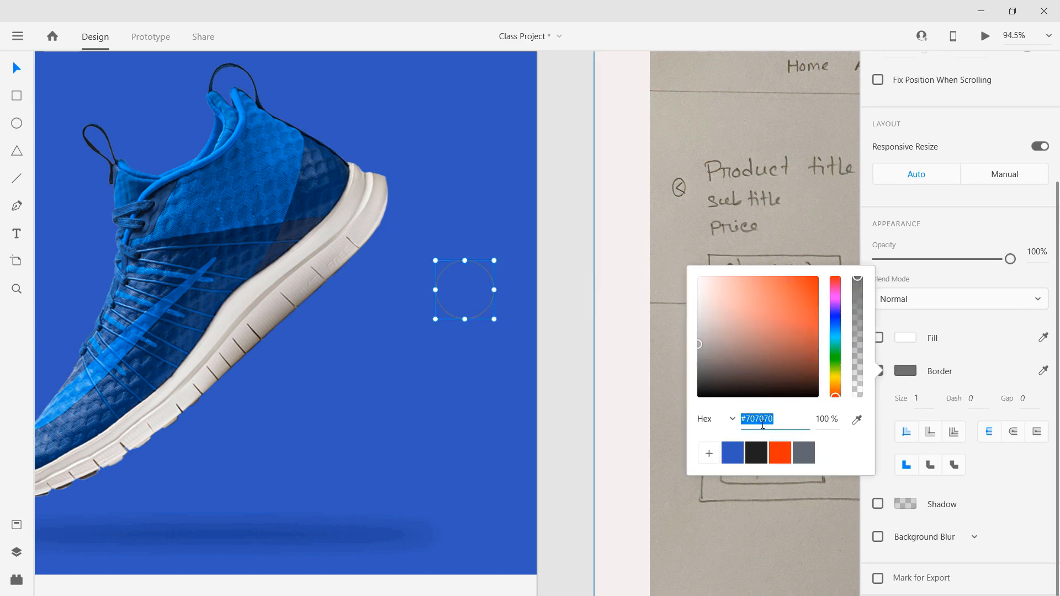
text(f0f0f0)
key(Return)
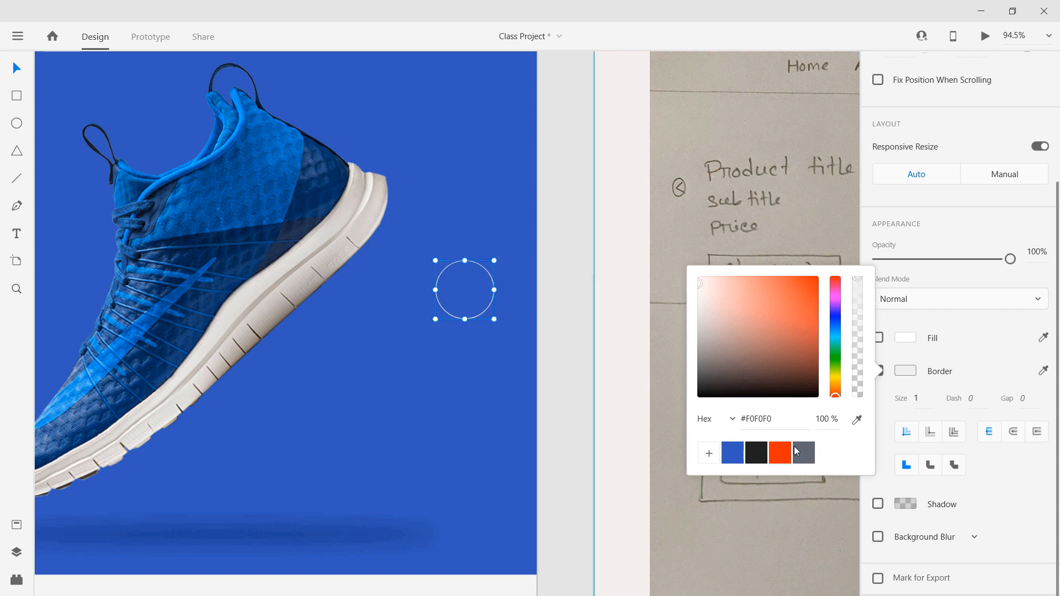
click(926, 399)
text(2)
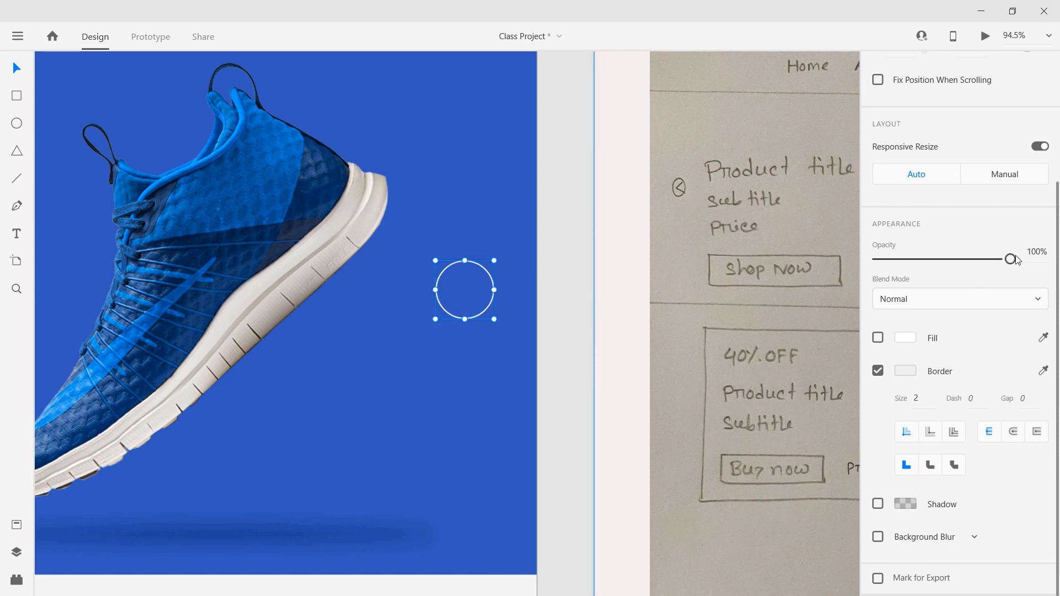
Reduce the opacity of the circle beside the shoe to 30%
drag(1015, 259, 923, 274)
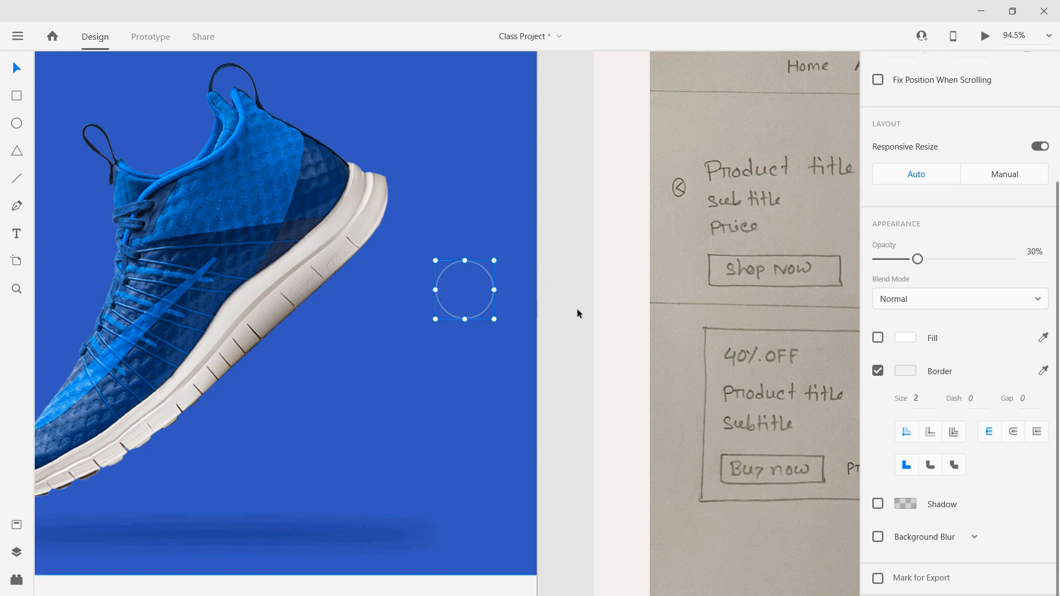
click(607, 311)
scroll(607, 315, down, 3)
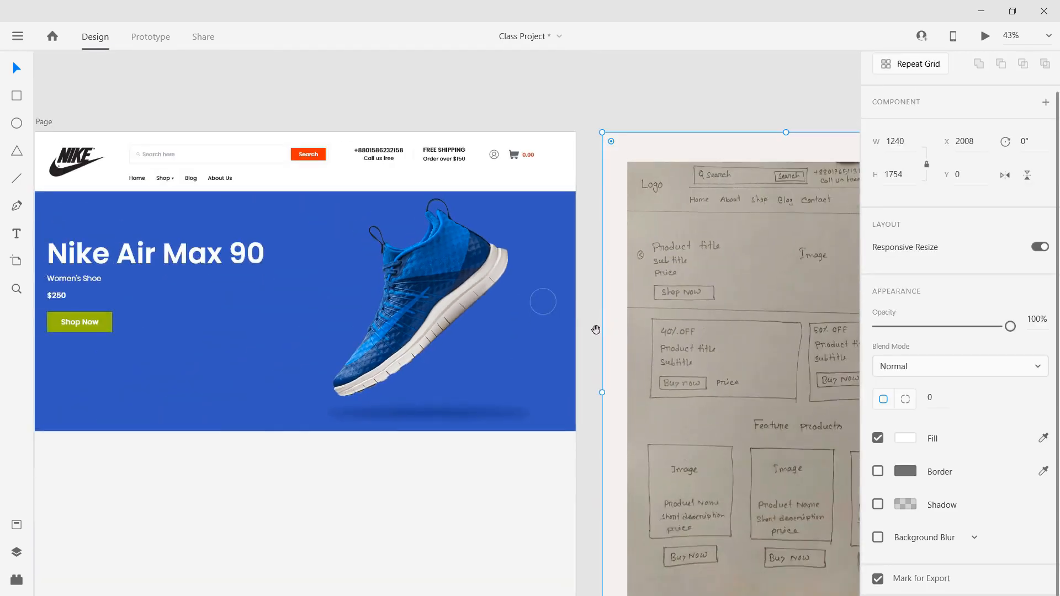
drag(596, 329, 711, 331)
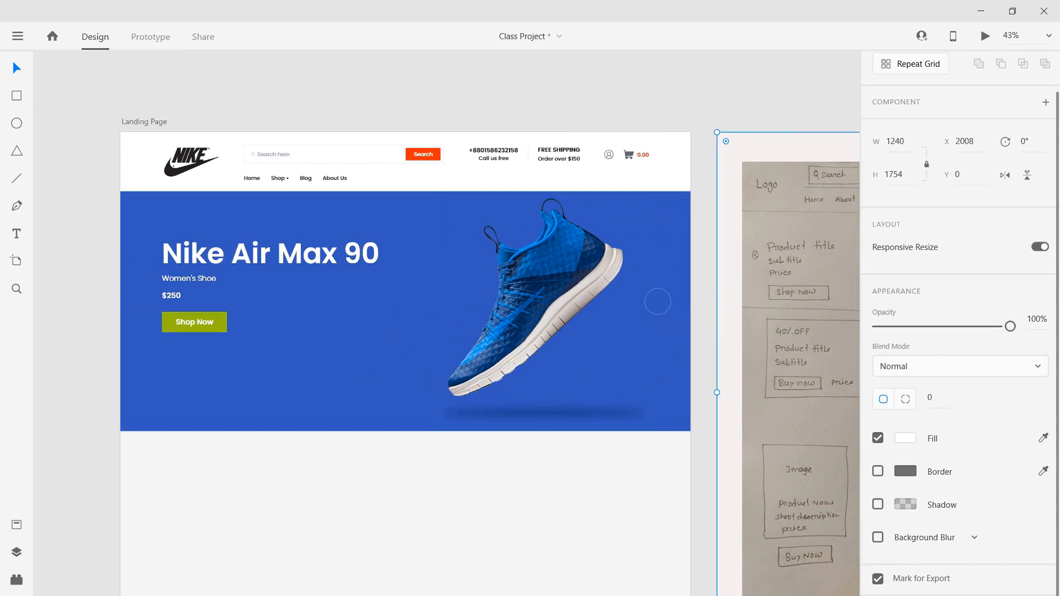
Switch to the browser, open flaticon.com in a new tab and search its icons for "arrow"
key(alt+Tab)
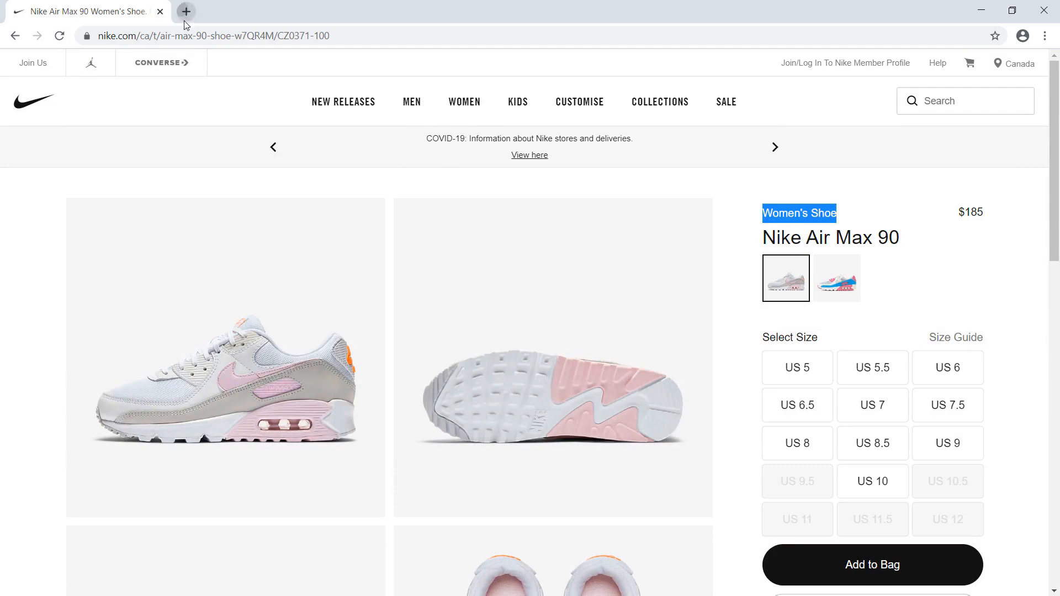
click(185, 11)
text(fl)
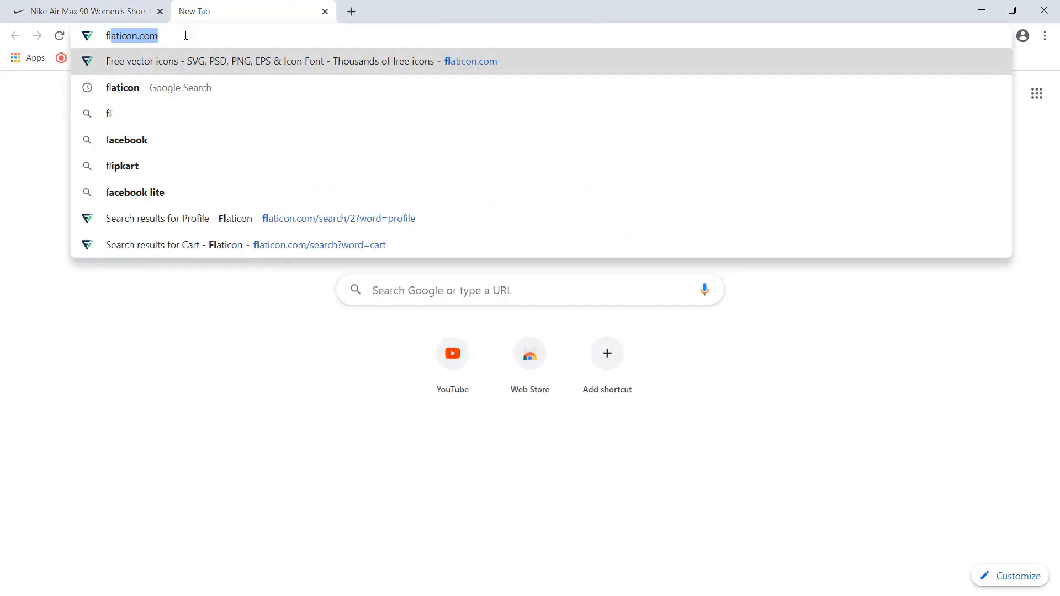
key(Return)
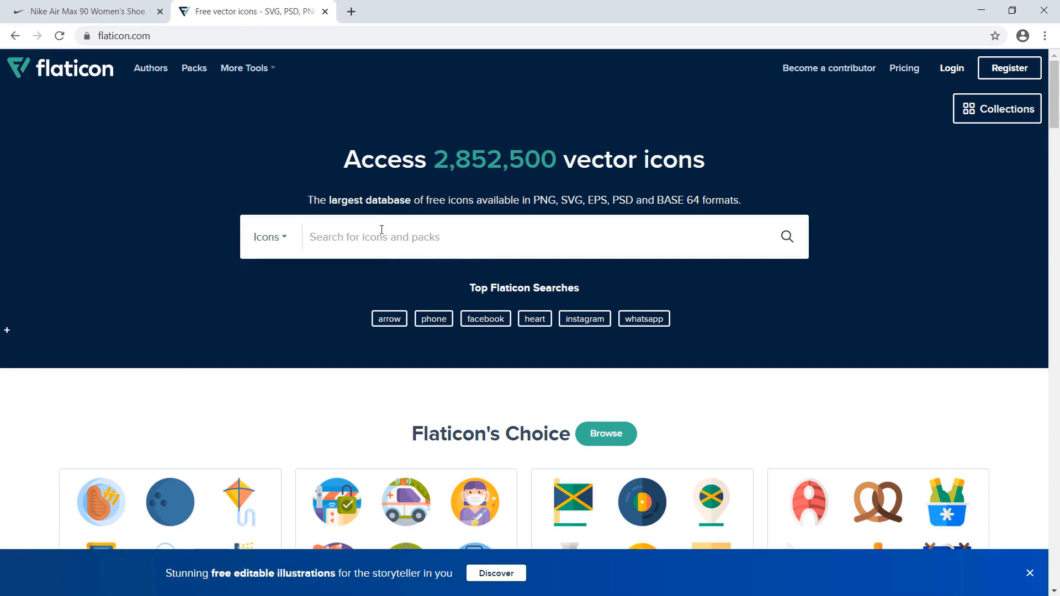
click(382, 229)
text(arrow)
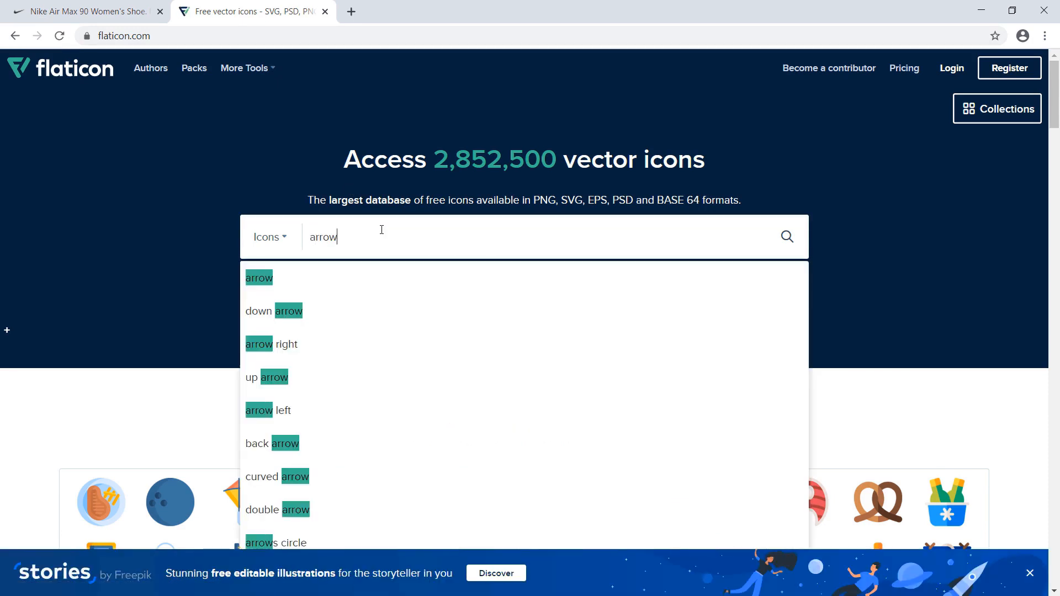
key(Return)
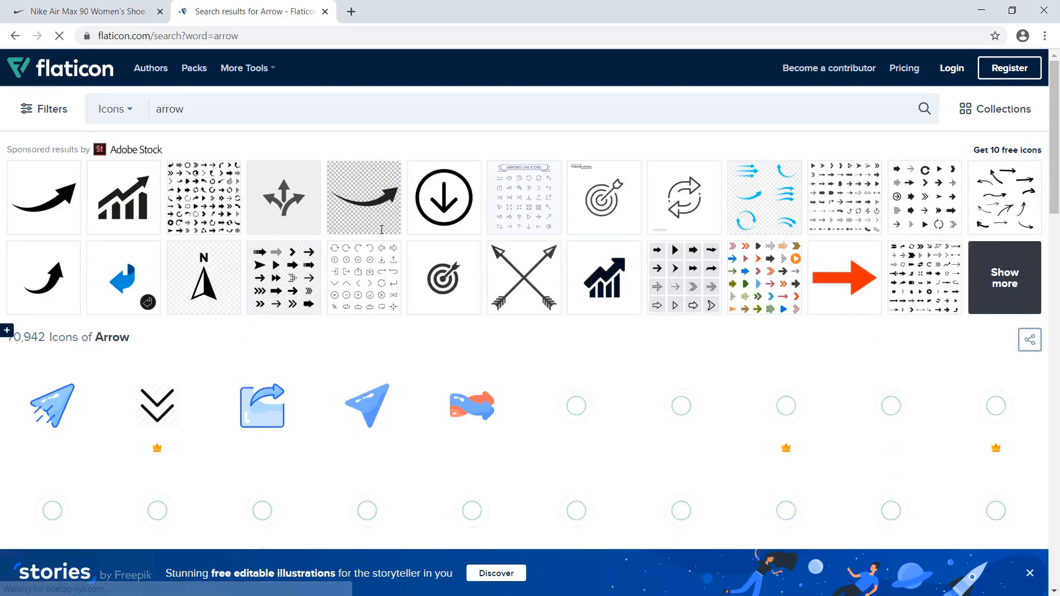
Find the solid black Left Arrow icon in the results and download it free as an SVG
scroll(447, 462, down, 5)
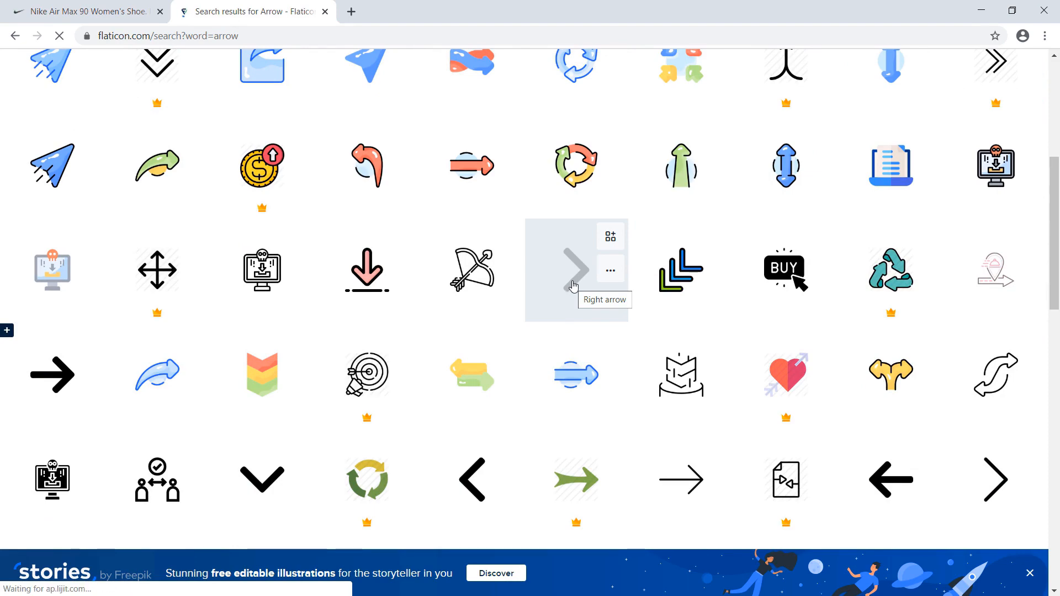
click(474, 490)
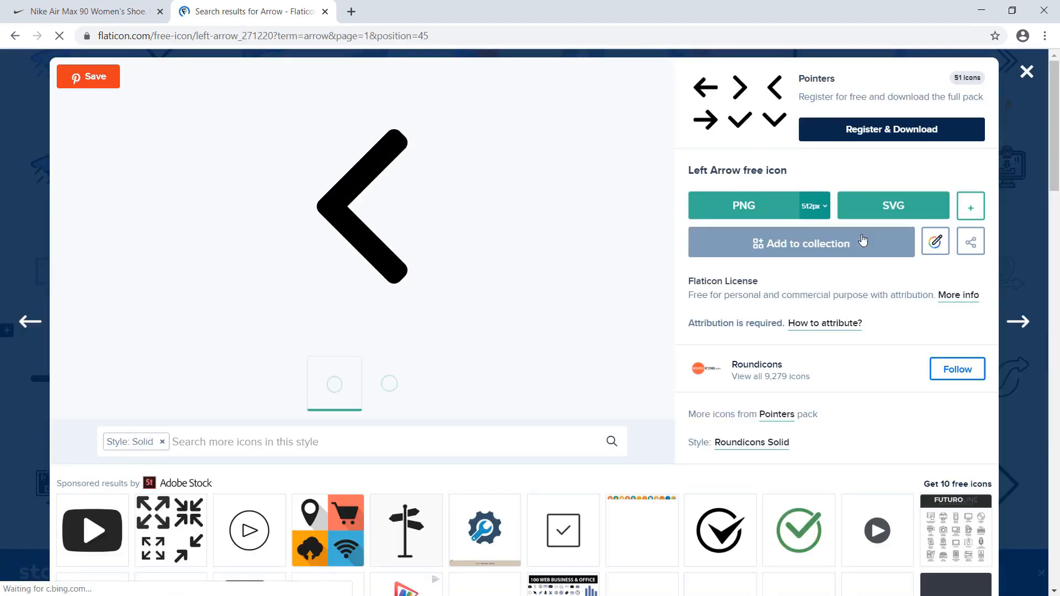
click(878, 210)
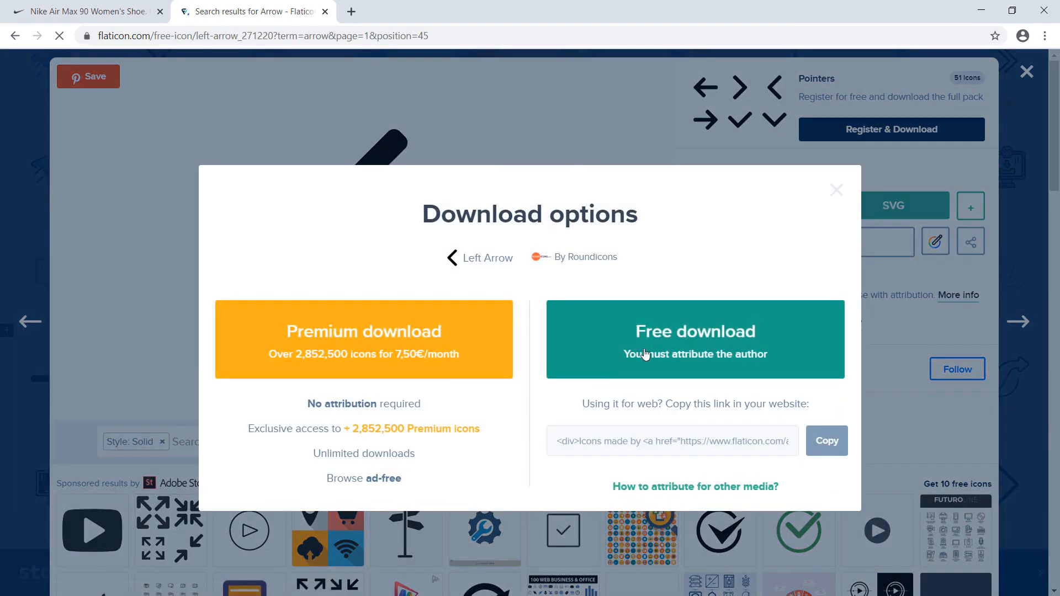
click(669, 336)
drag(51, 583, 49, 595)
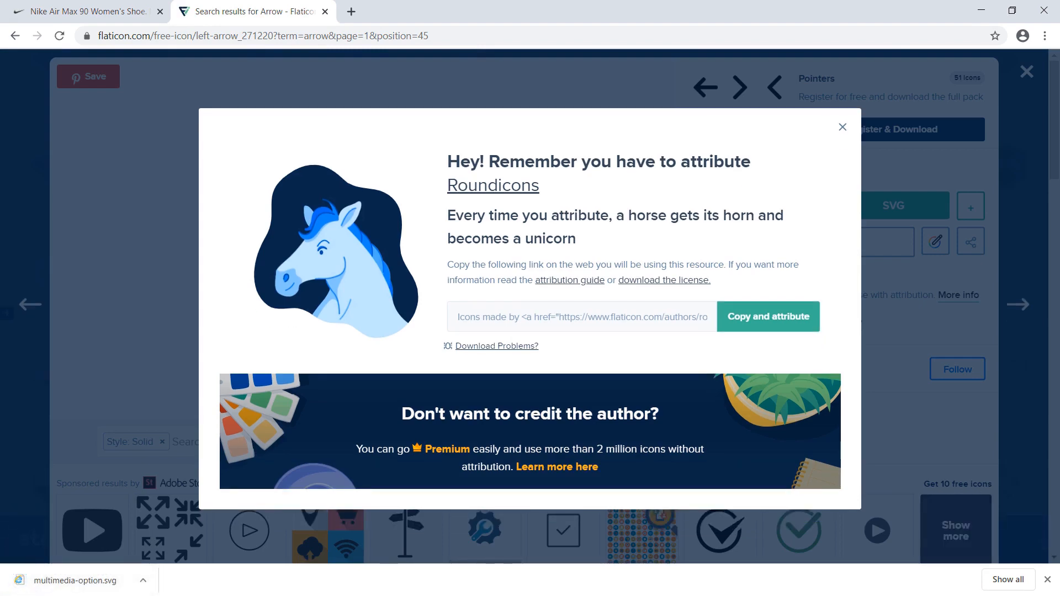
Switch back to Adobe XD, place the downloaded multimedia-option.svg below the hero section and dismiss the export notice
key(alt+Tab)
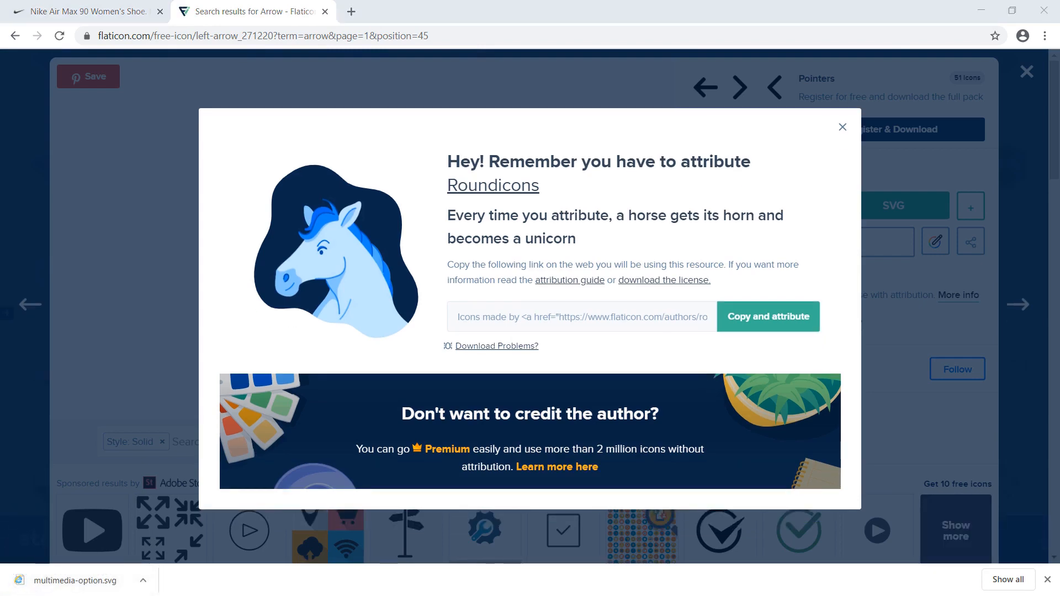
drag(715, 410, 416, 500)
scroll(591, 465, down, 3)
scroll(591, 460, down, 1)
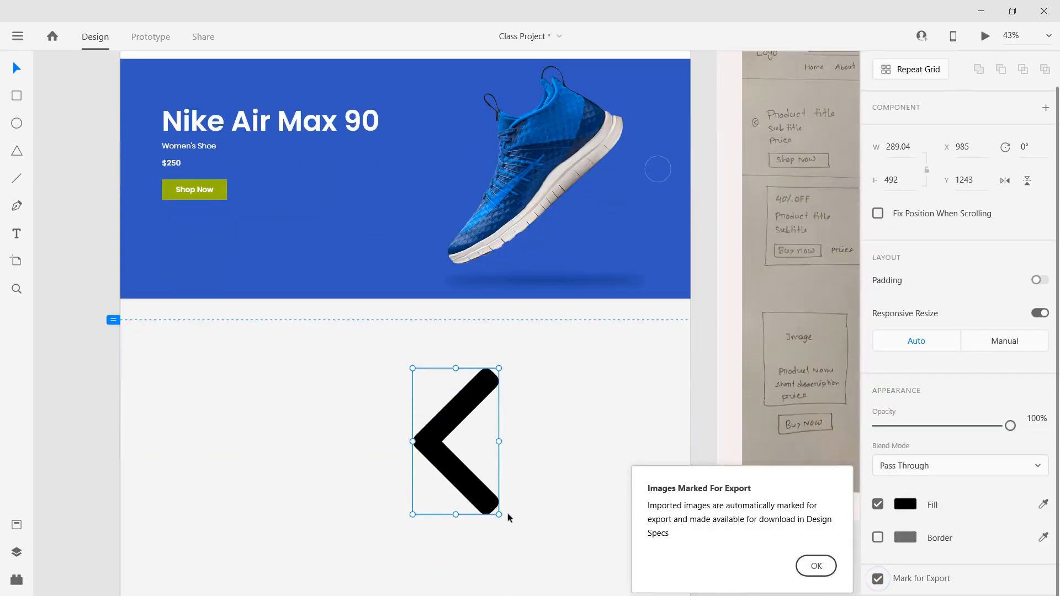
click(815, 568)
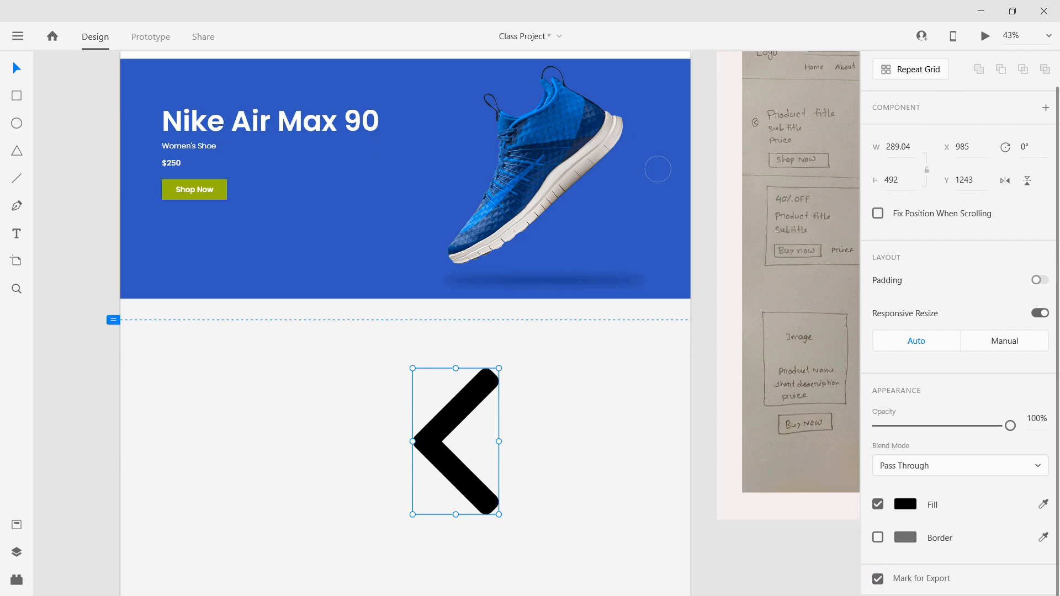
Move the imported black arrow up into the hero section, next to the circle beside the shoe
key(alt+Tab)
scroll(495, 418, up, 2)
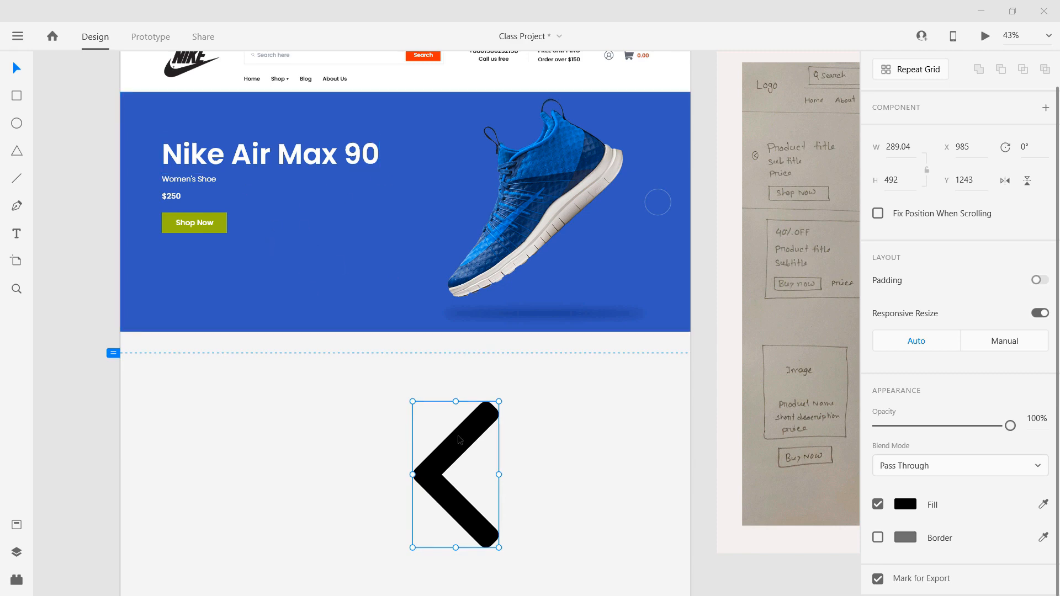
drag(460, 440, 369, 445)
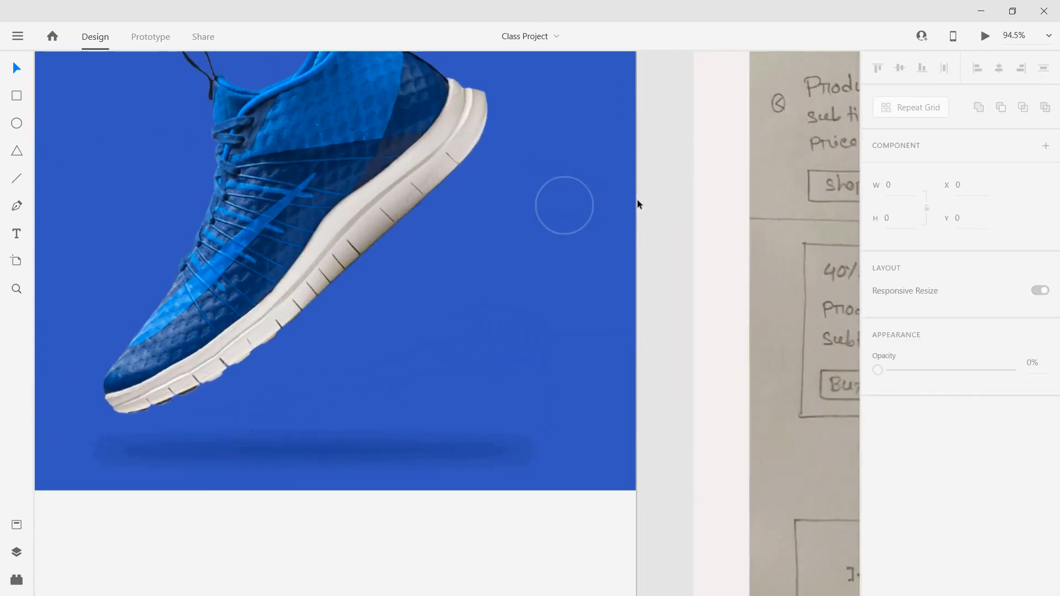
scroll(639, 207, down, 3)
scroll(639, 216, down, 1)
drag(243, 523, 539, 203)
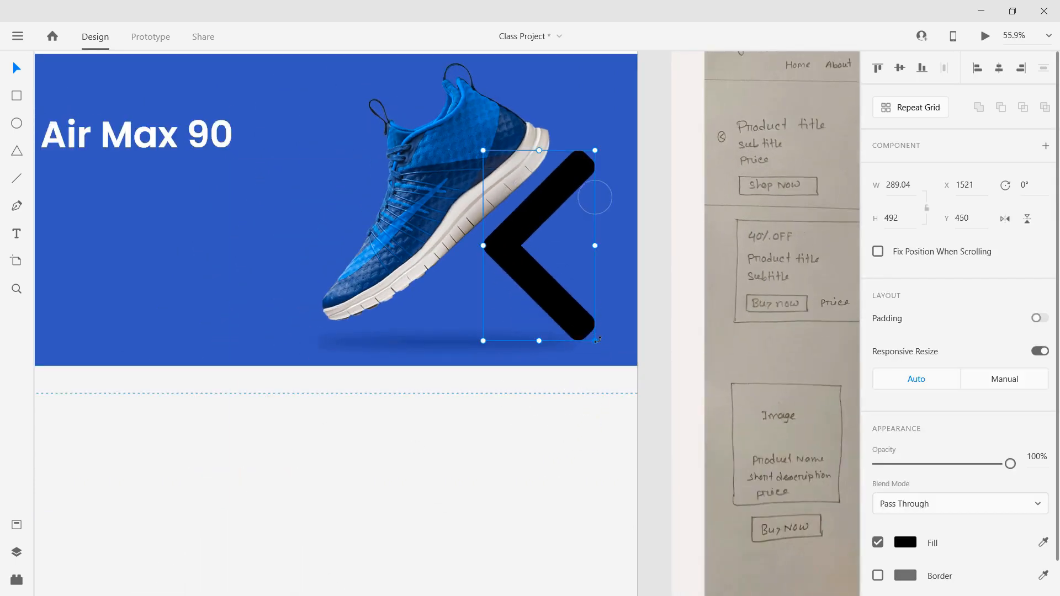
Rotate the arrow 180° to point outward, scale it to about 24.5 × 41.7 and place it inside the circle
key(alt)
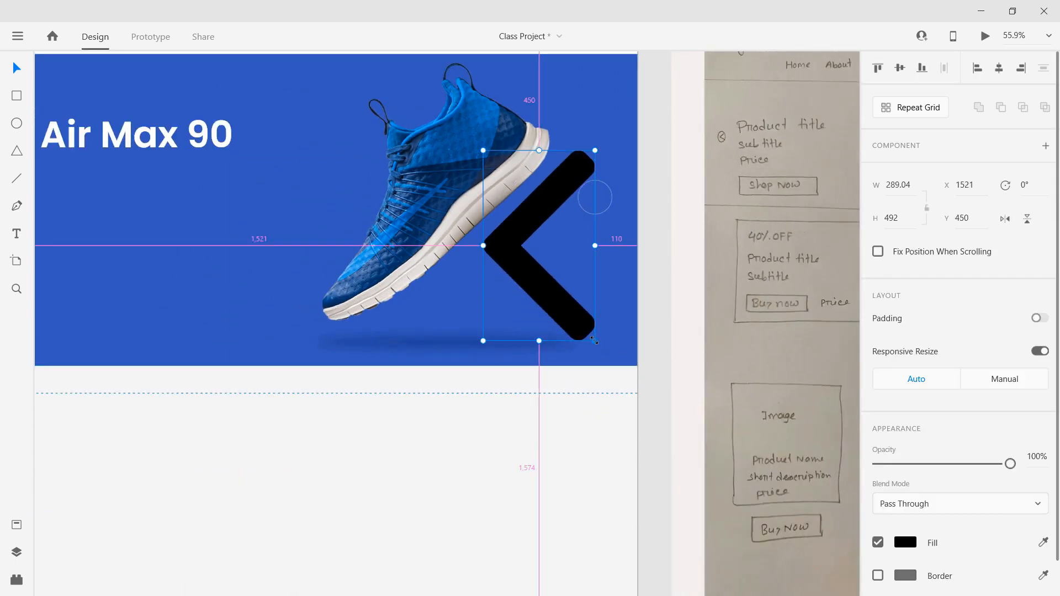
drag(588, 334, 602, 201)
scroll(596, 202, up, 8)
drag(625, 228, 615, 216)
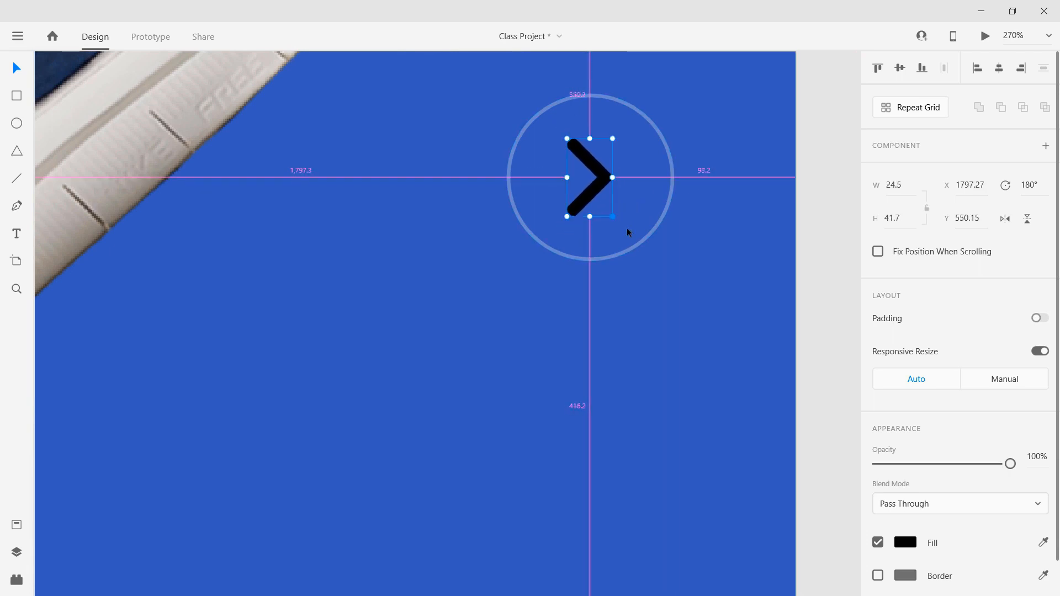
Fill the arrow with #F0F0F0 and reduce its opacity to 57%
click(906, 543)
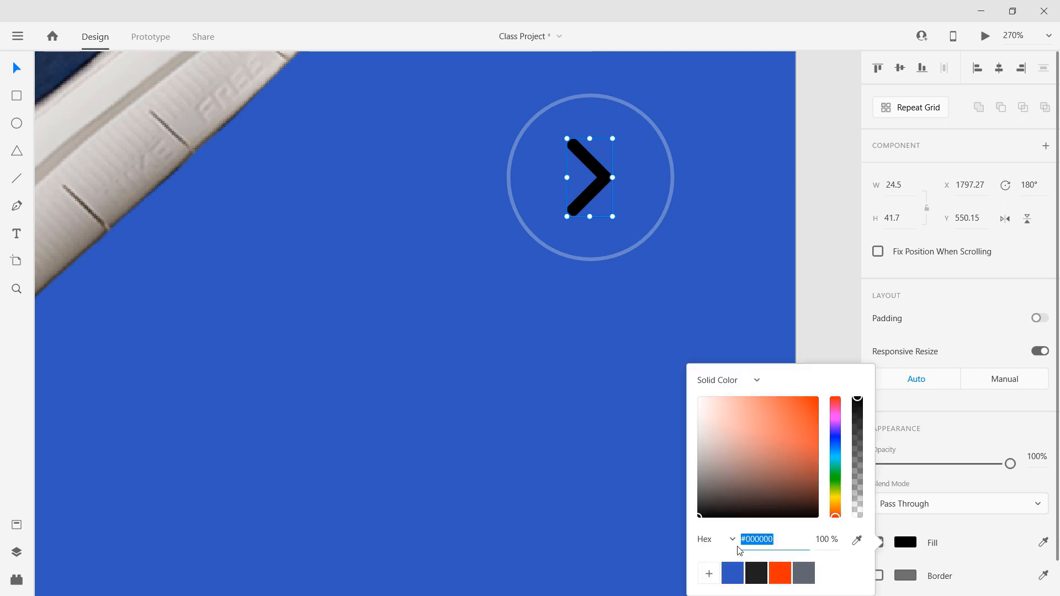
text(f0f)
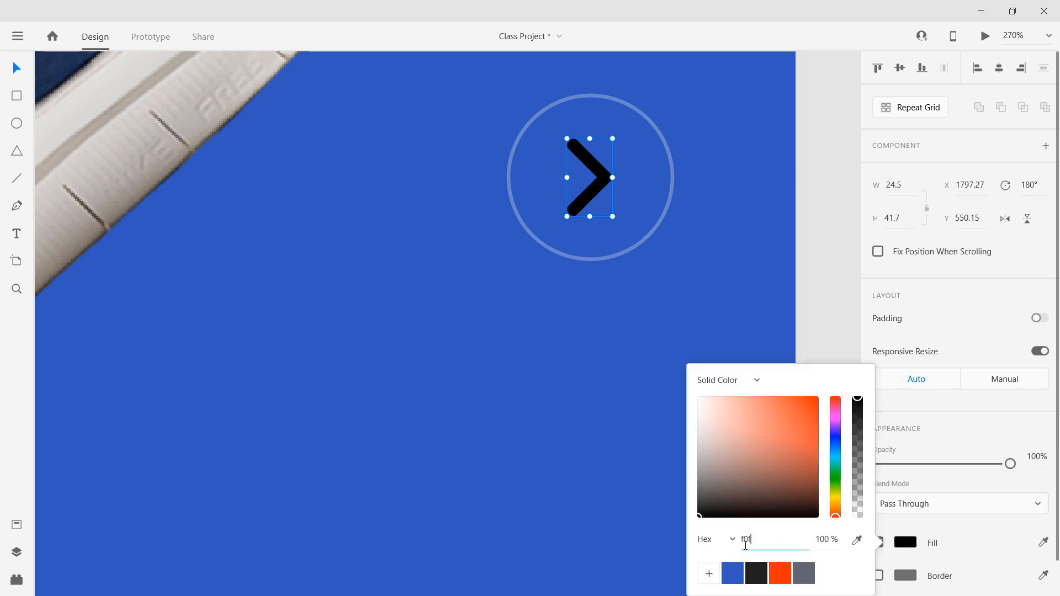
text(0f0f)
key(Return)
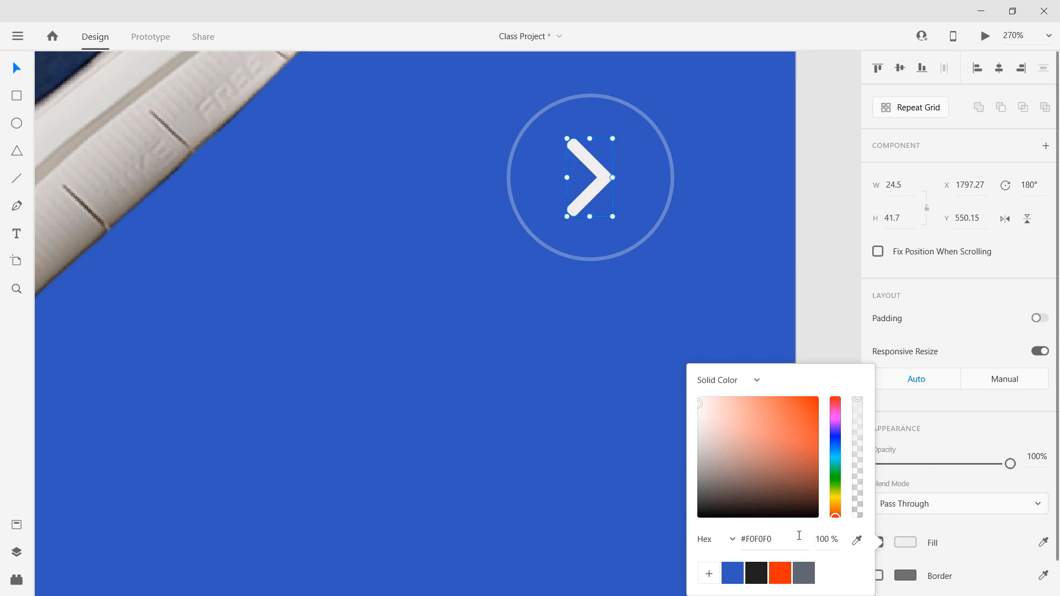
drag(1011, 464, 955, 471)
scroll(601, 365, down, 5)
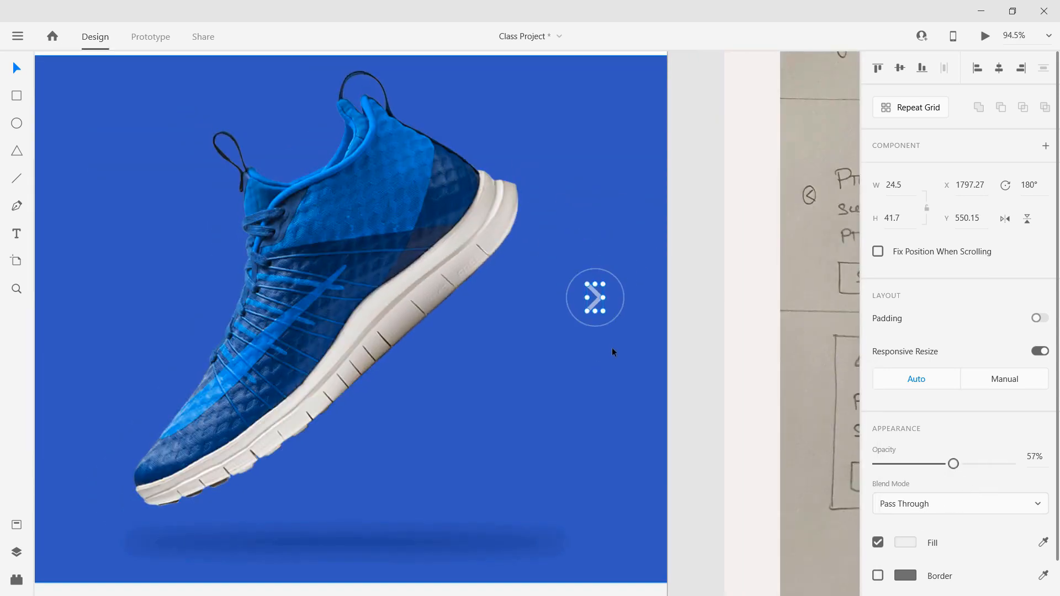
Set the border size of the circle around the arrow to 3
click(606, 323)
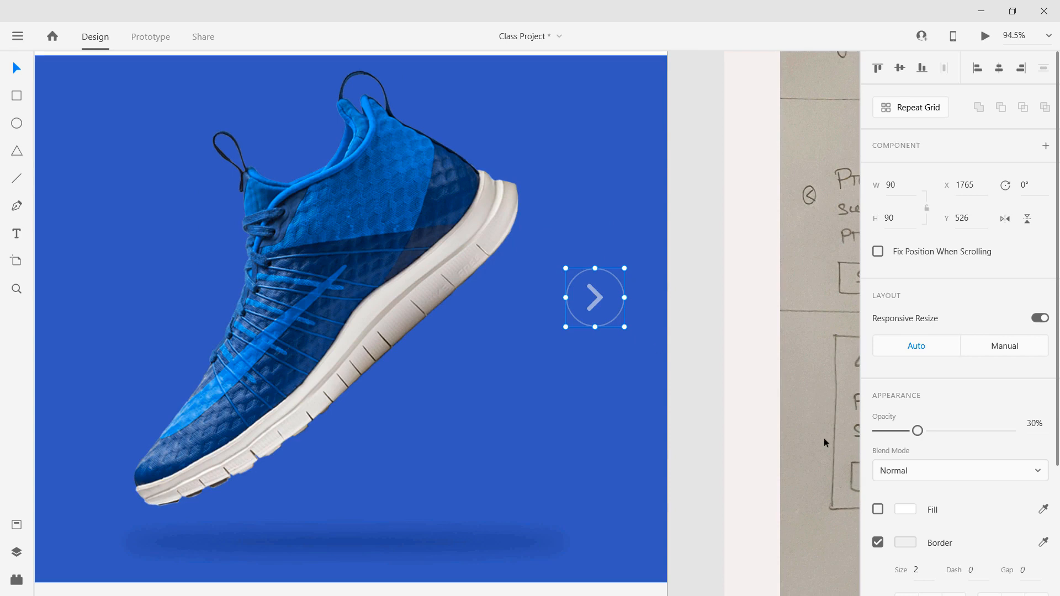
click(921, 571)
key(Return)
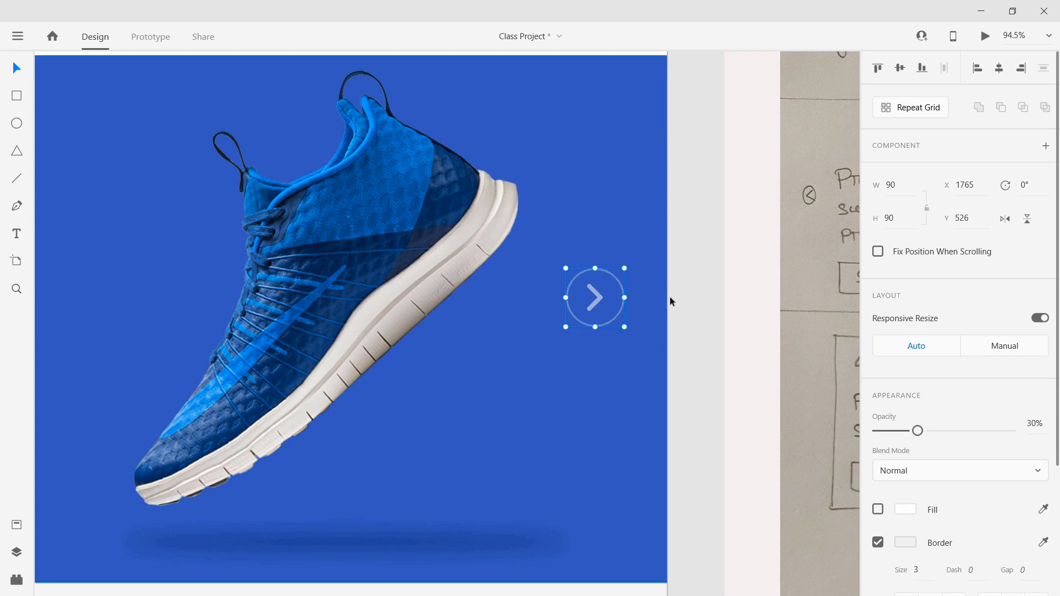
Centre the arrow and circle on each other both vertically and horizontally, and group them
click(598, 298)
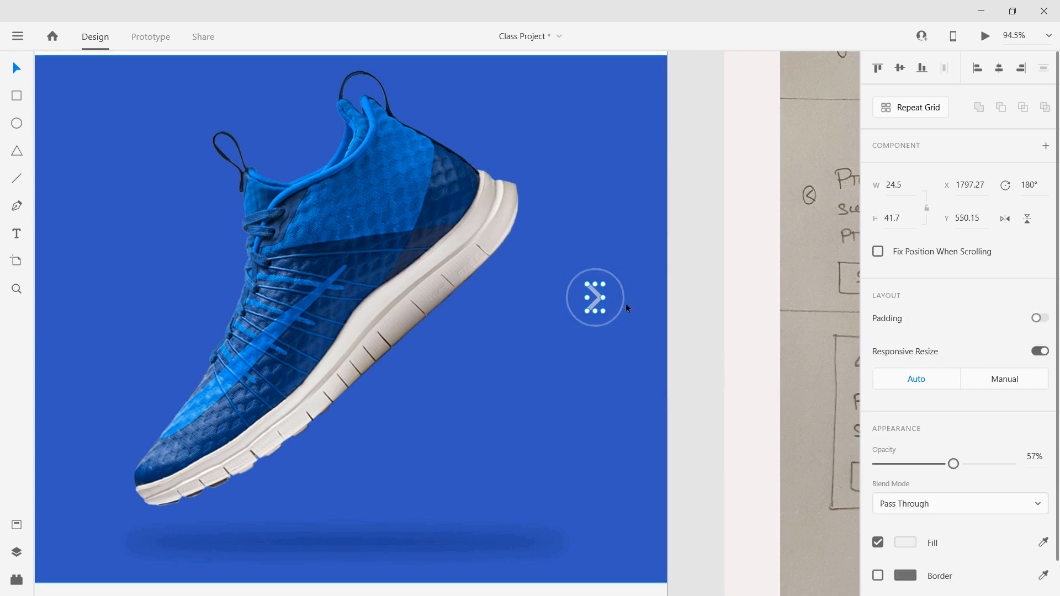
shift+click(624, 303)
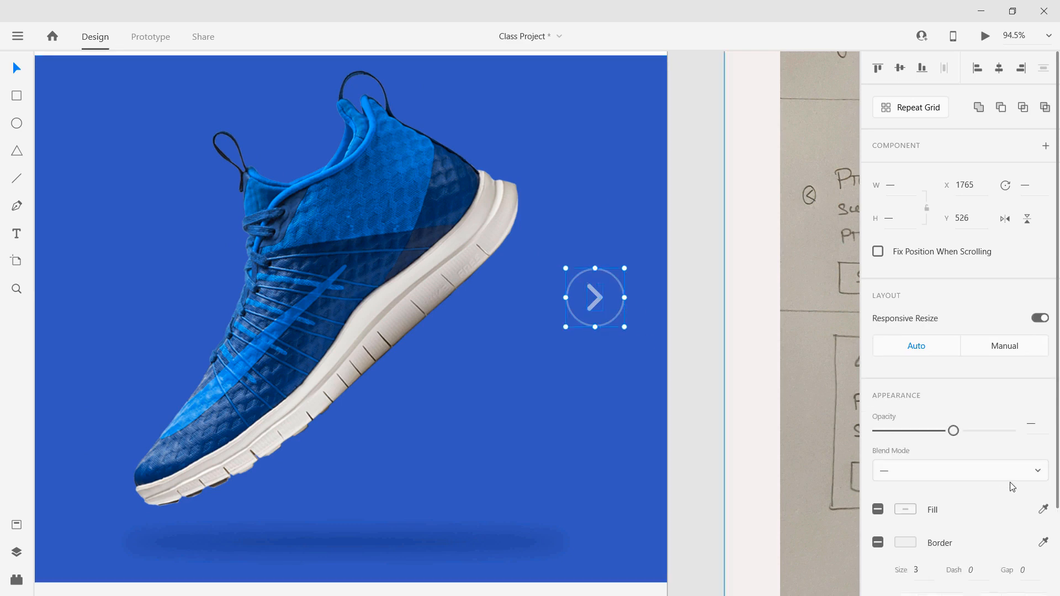
click(900, 68)
click(1000, 68)
key(ctrl+g)
scroll(717, 326, down, 5)
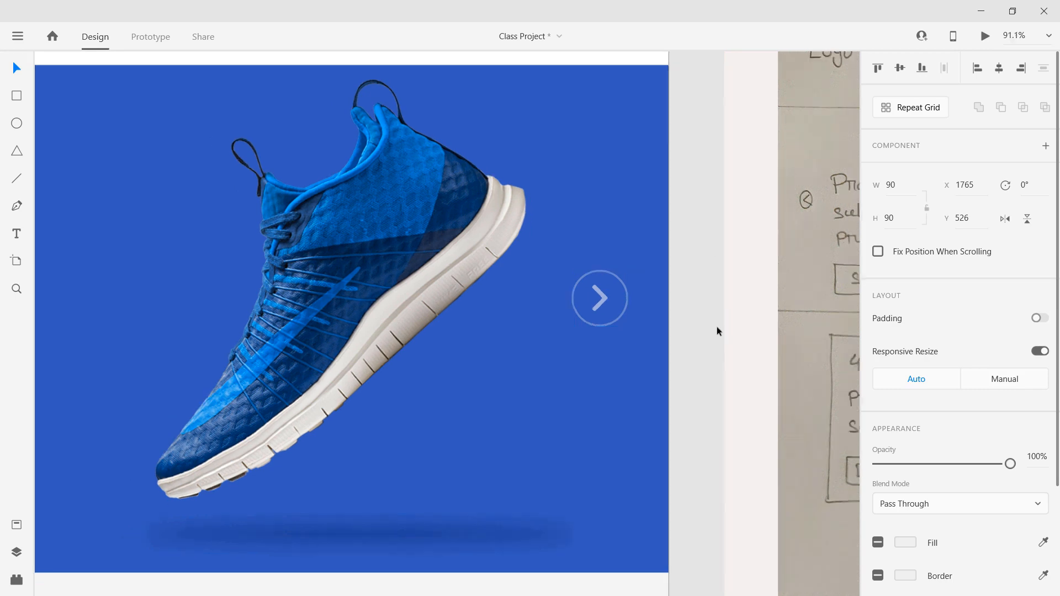
Show the Landing Page artboard's layout grid and move the arrow button outward to X 1780, clear of the columns
drag(707, 349, 812, 351)
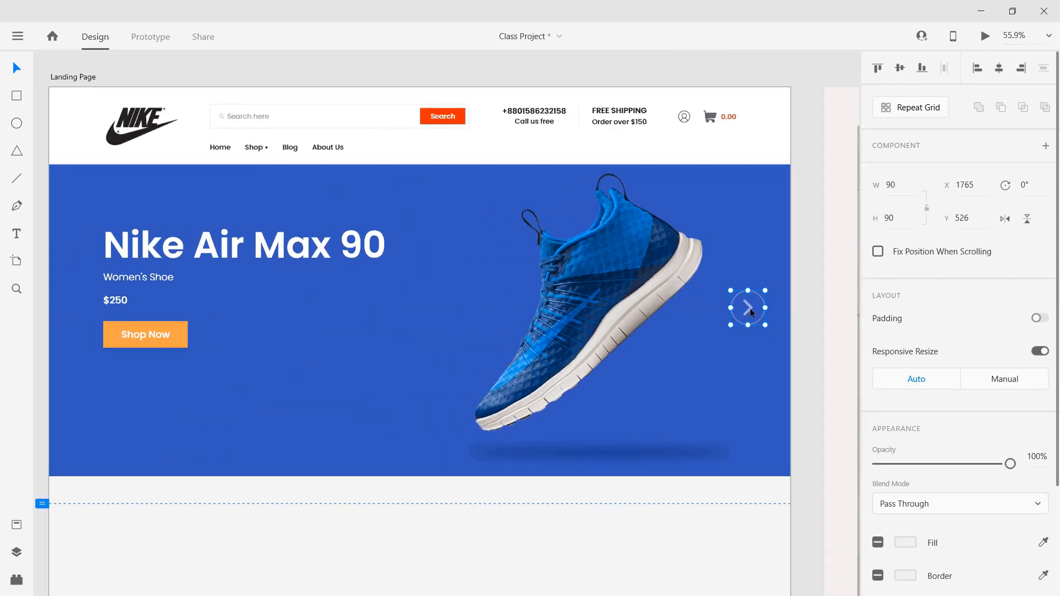
click(75, 81)
click(878, 551)
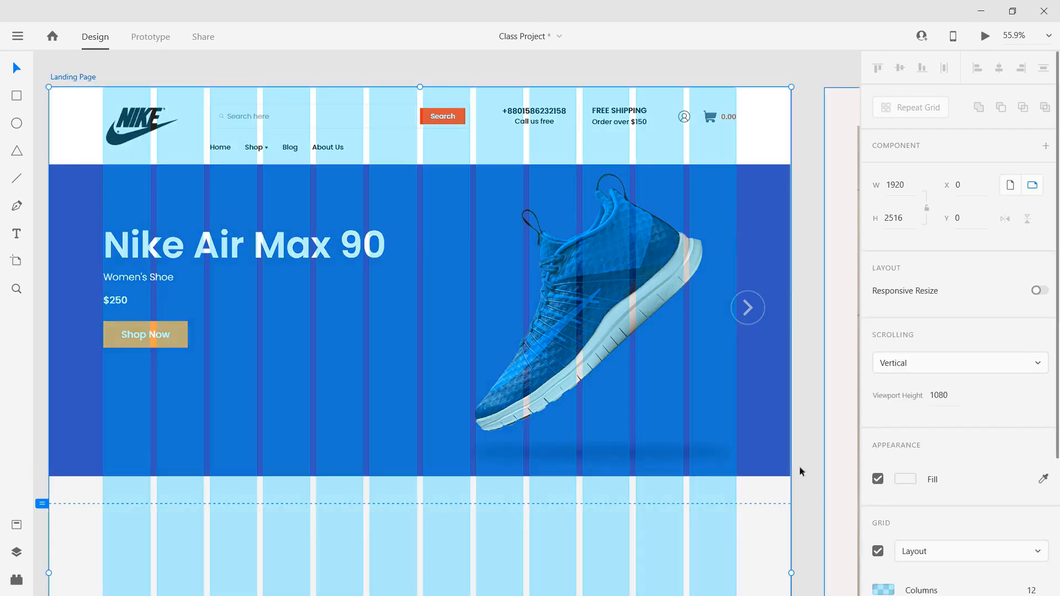
click(749, 305)
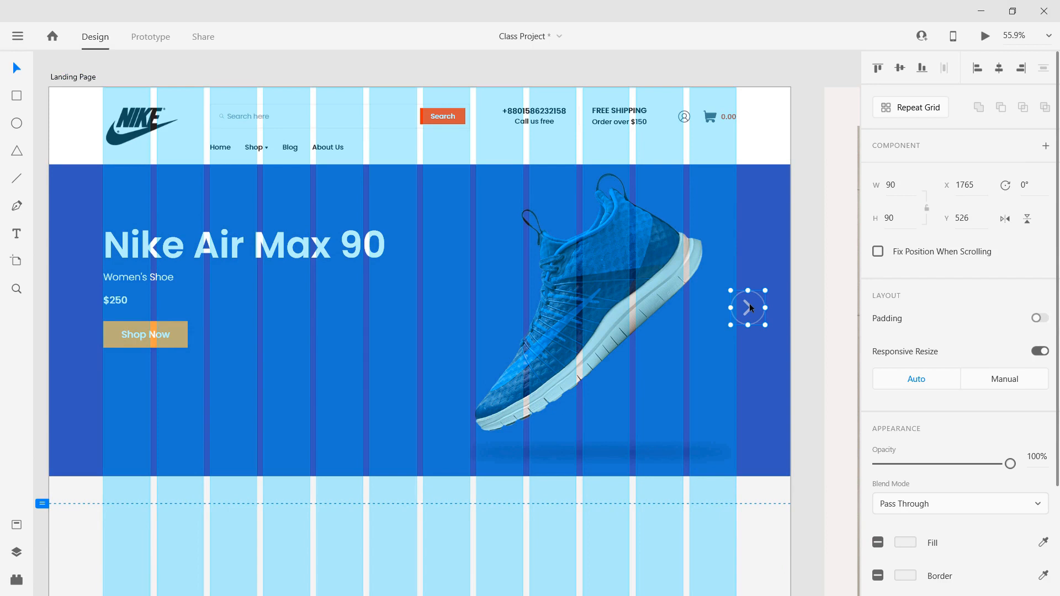
key(Right)
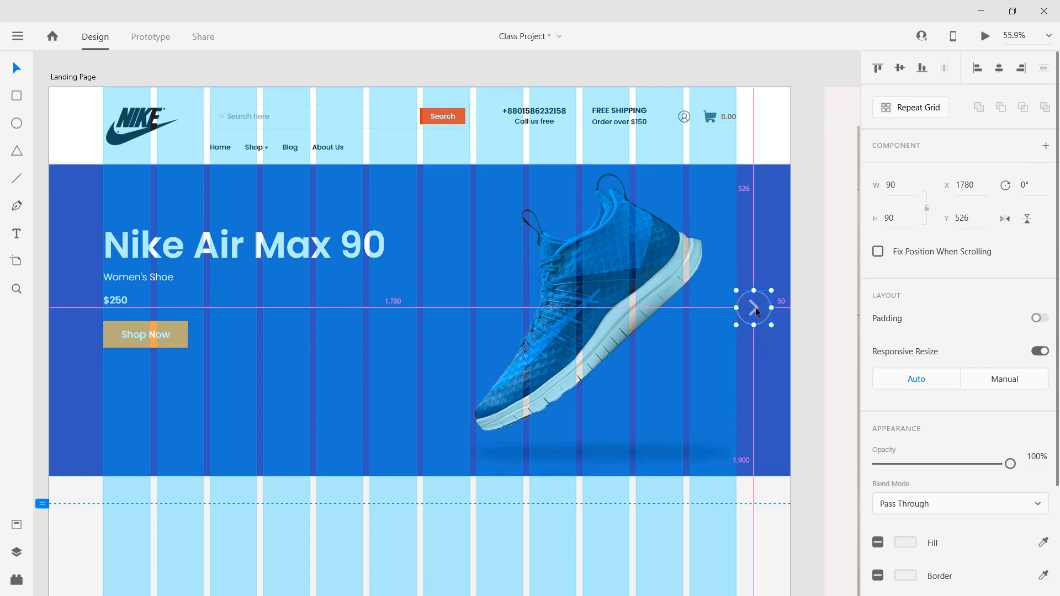
Duplicate the arrow button to the hero's opposite edge at X 50 and rotate the copy by -180°
drag(756, 308, 152, 367)
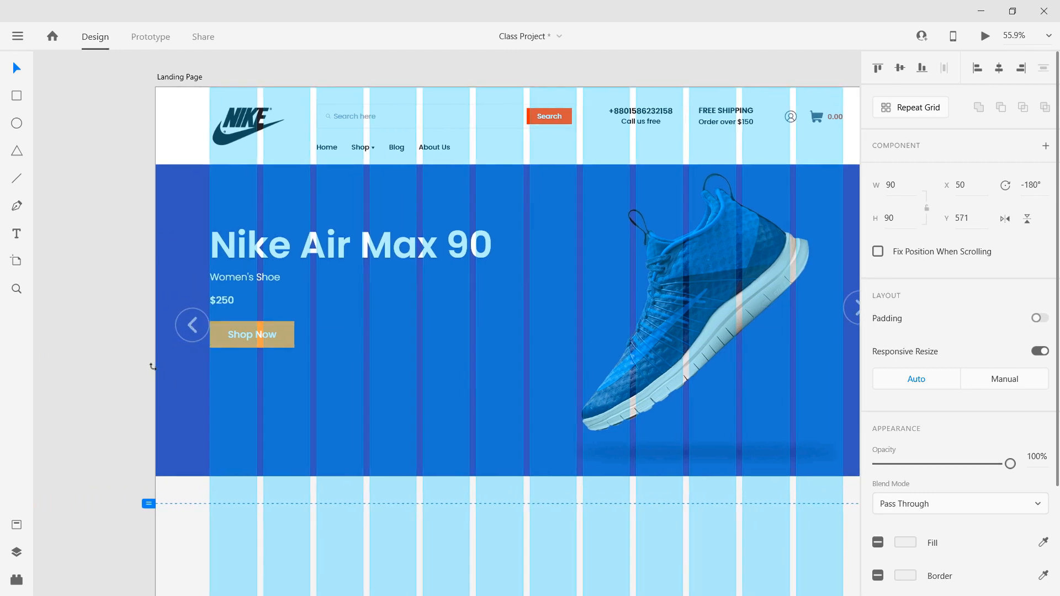
click(93, 367)
drag(159, 407, 39, 372)
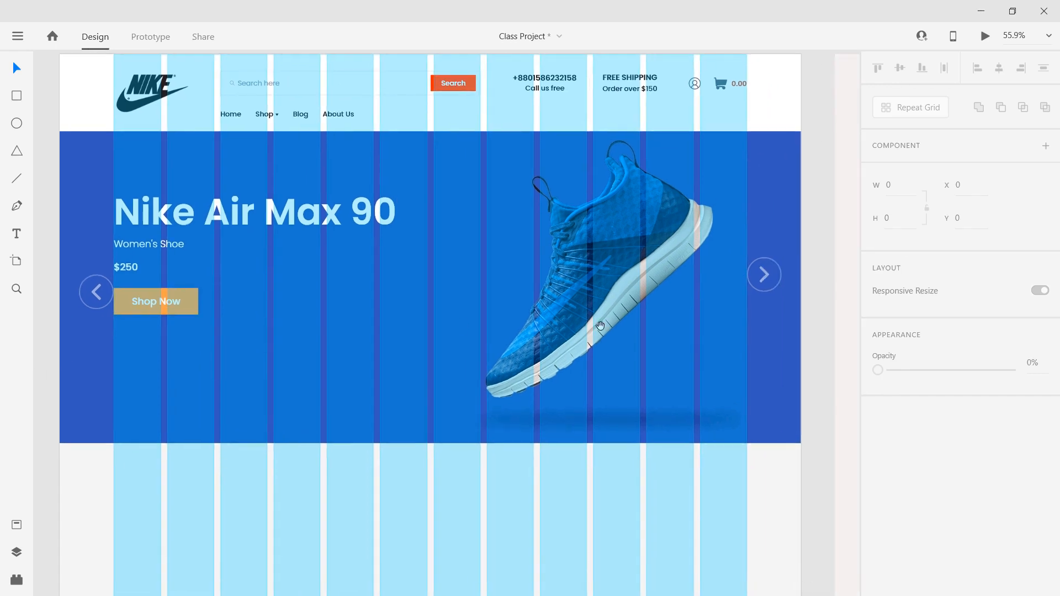
Align the two arrow buttons vertically with each other and centre both vertically on the blue hero background
click(91, 292)
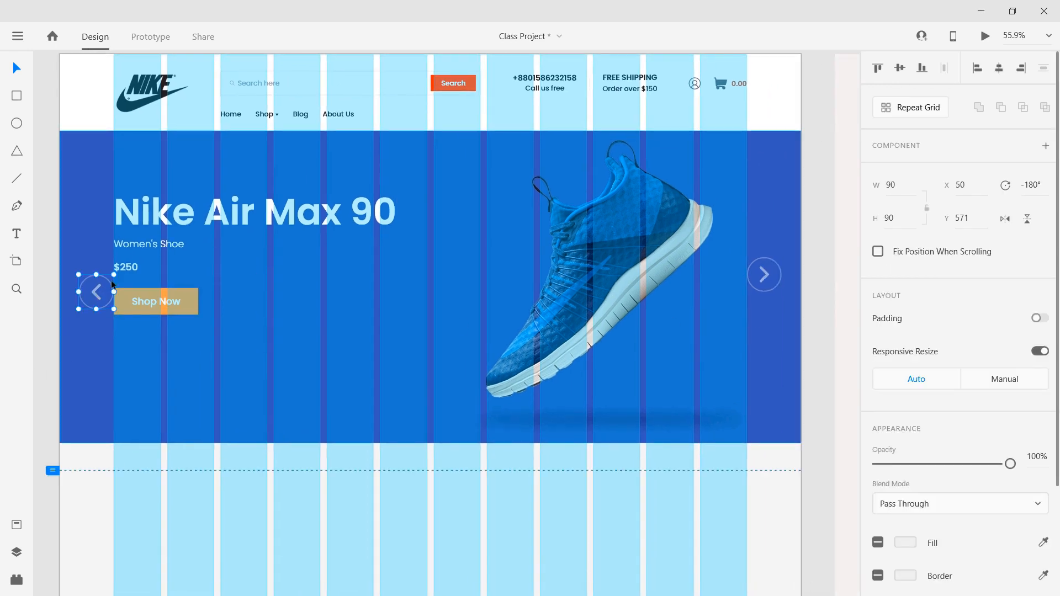
shift+click(767, 276)
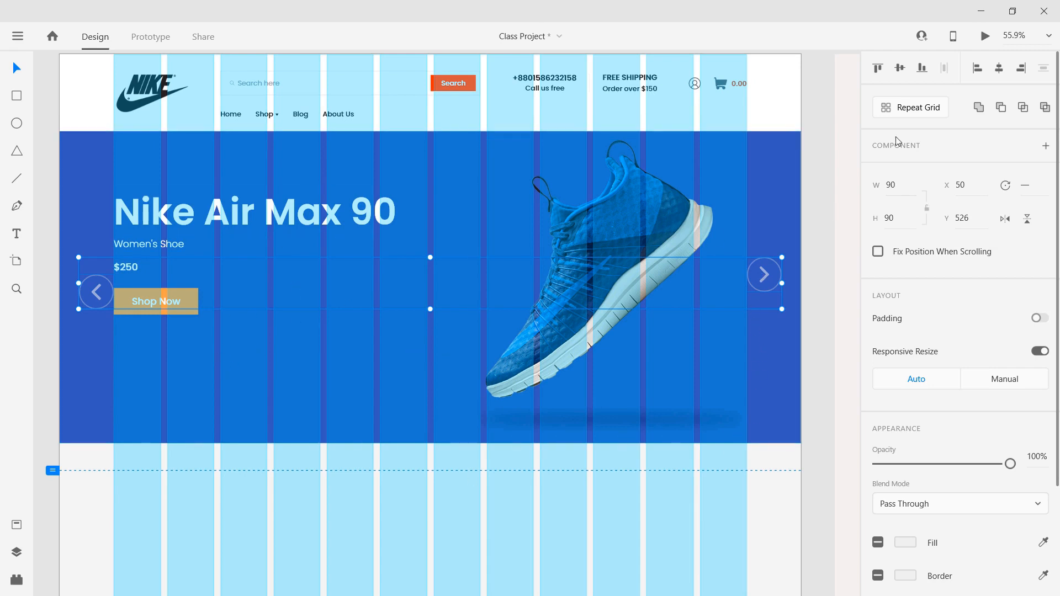
click(900, 68)
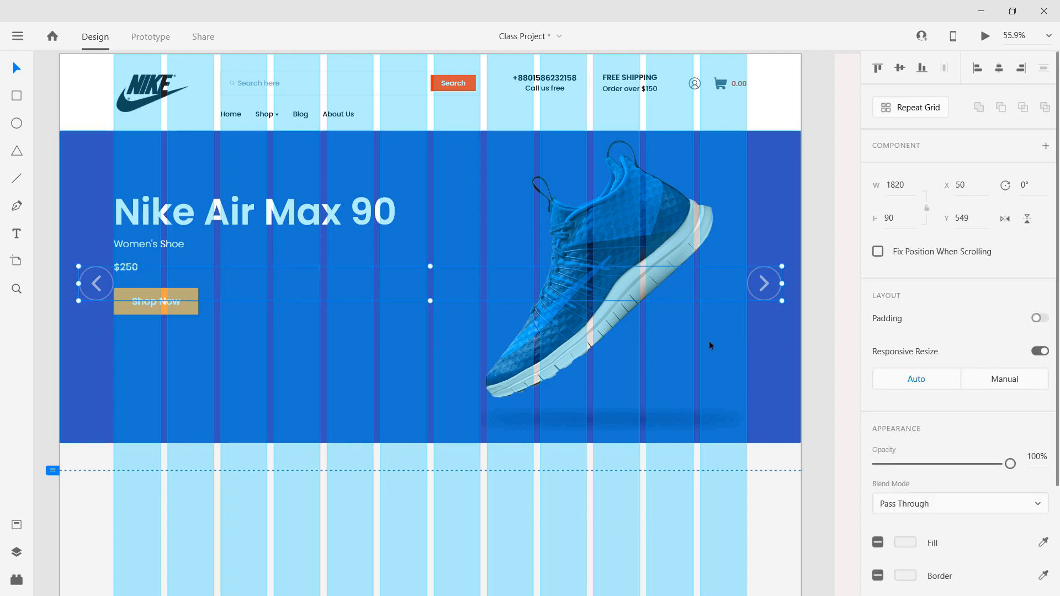
shift+click(770, 366)
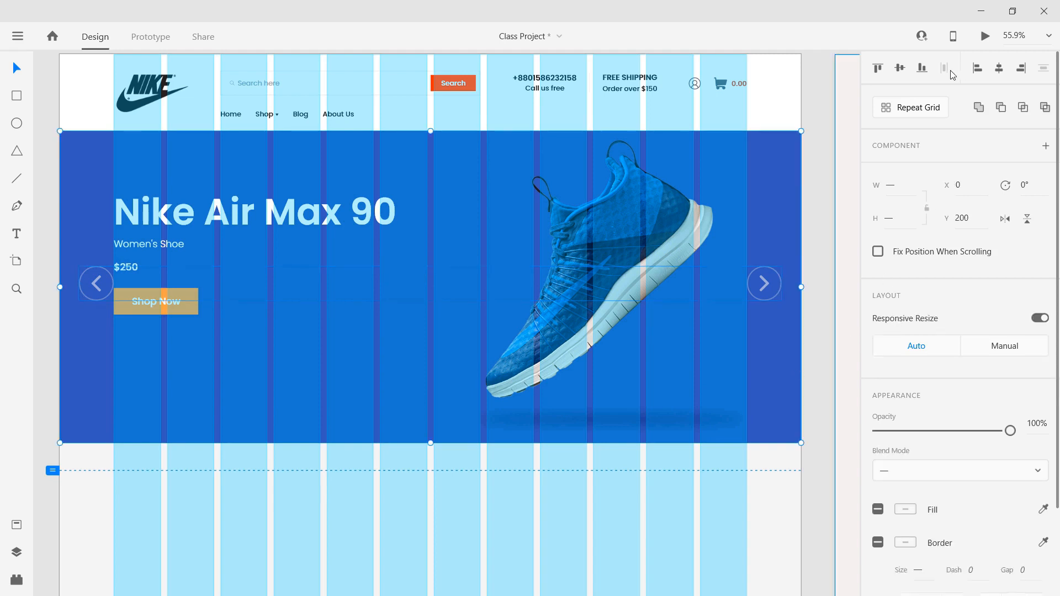
click(901, 69)
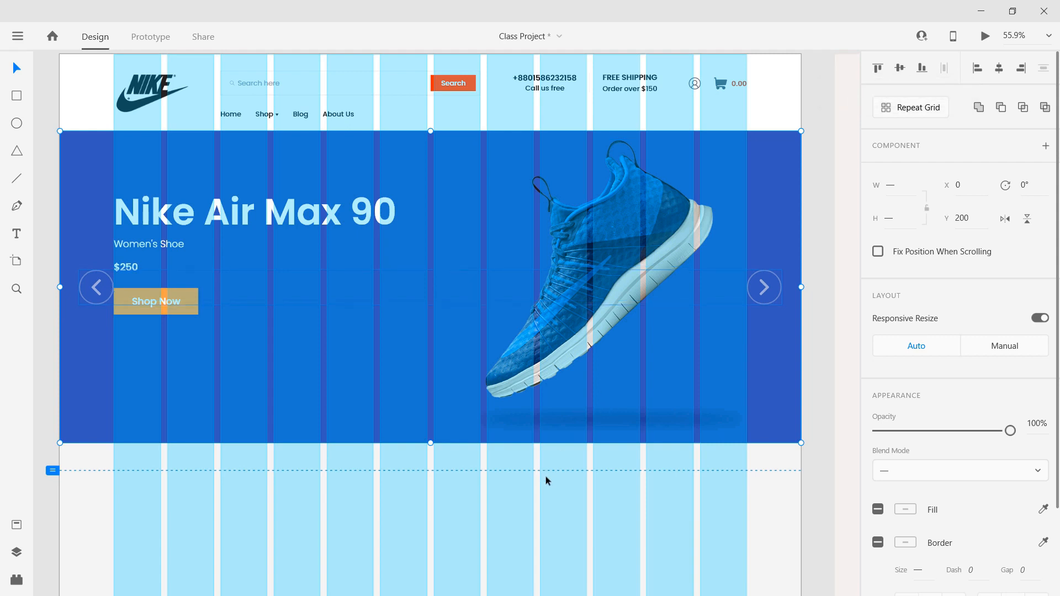
click(290, 442)
Move the hero title, subtitle, price and Shop Now button together to X 278, at the start of the second grid column
scroll(214, 406, up, 2)
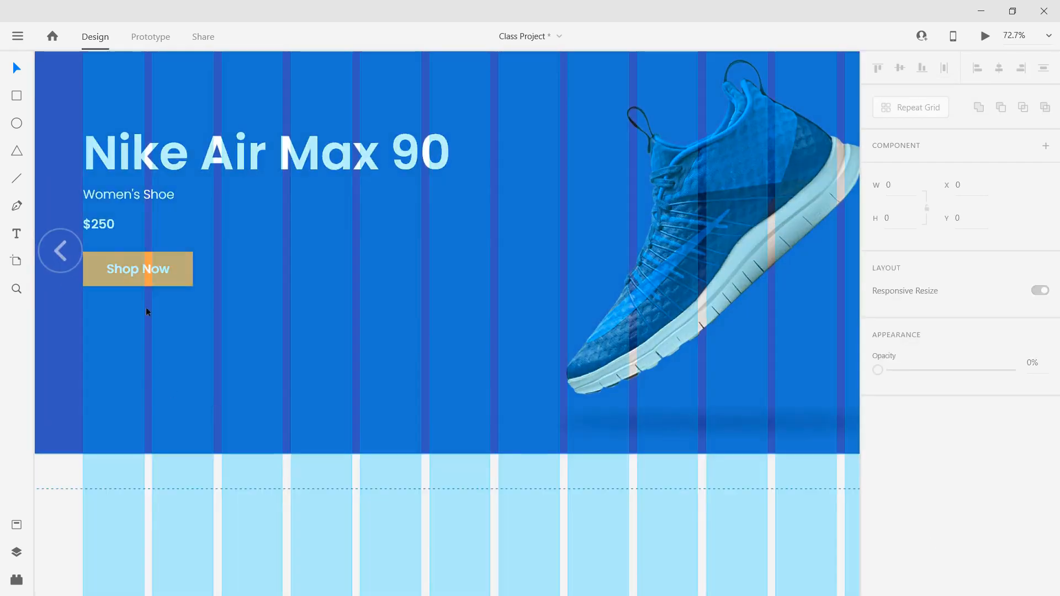
click(131, 270)
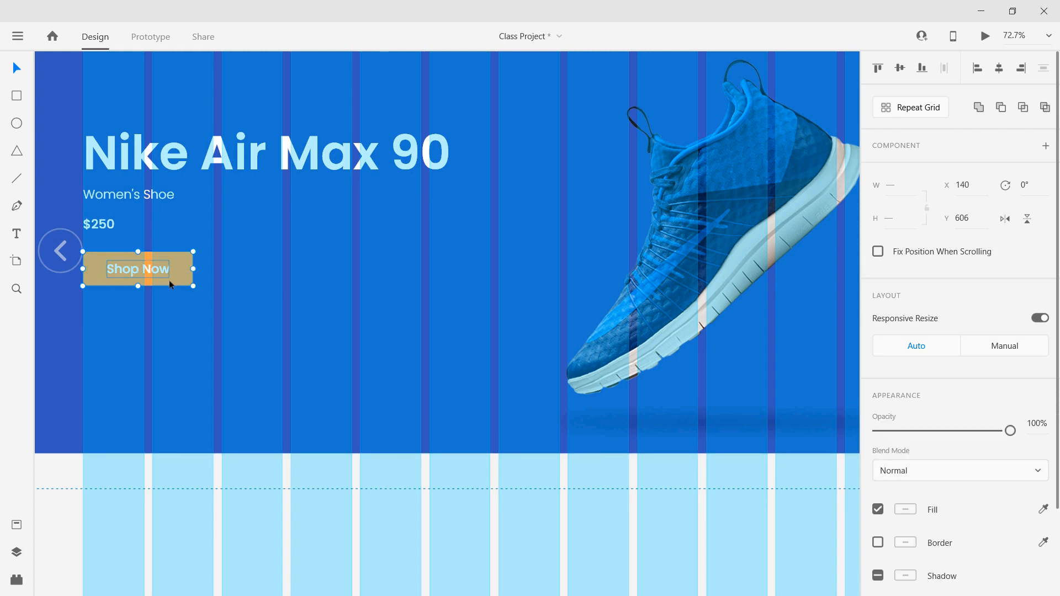
shift+click(94, 223)
shift+click(100, 194)
shift+click(105, 155)
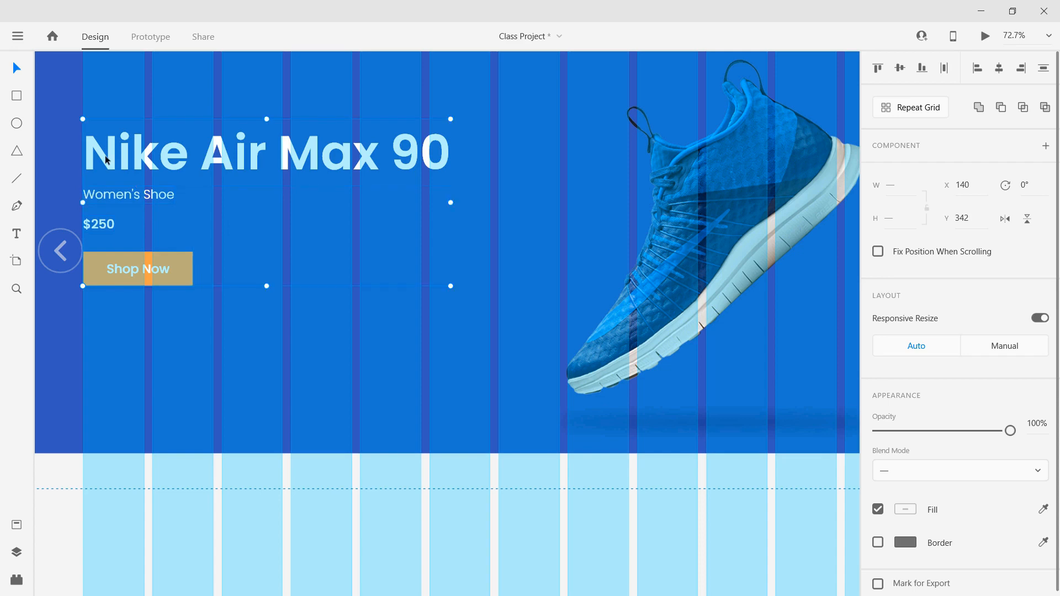
key(shift+Right)
key(shift+Right)
key(shift+Right)
key(shift+Right)
key(shift+Right)
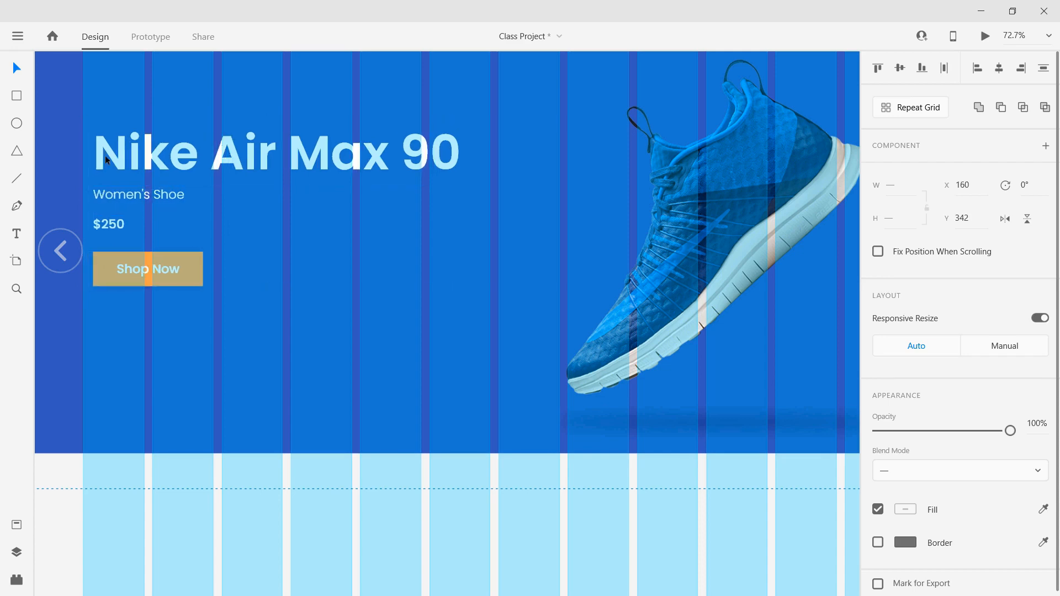
key(shift+Right)
key(shift+Right)
key(shift+Right)
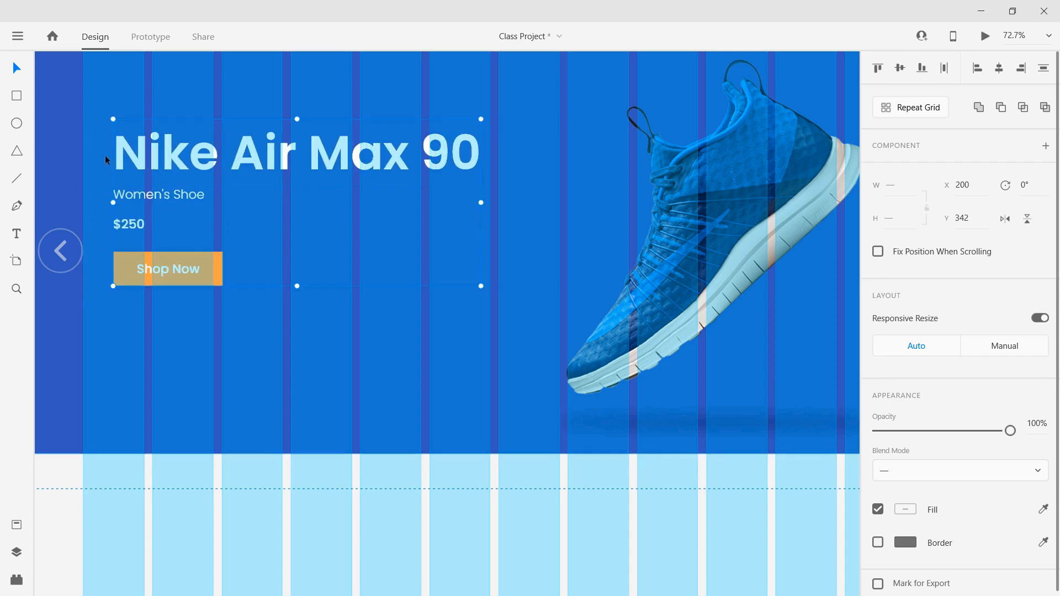
key(shift+Right)
key(shift+Right)
key(shift+Right)
key(shift+Right)
key(shift+Right)
key(shift+Right)
key(shift+Right)
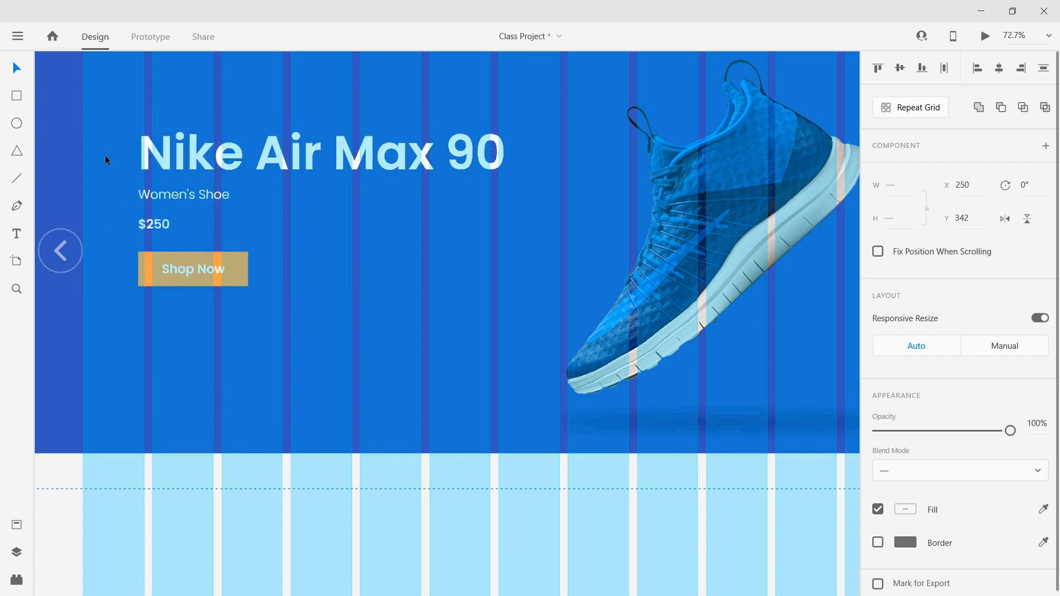
key(shift+Left)
key(Left)
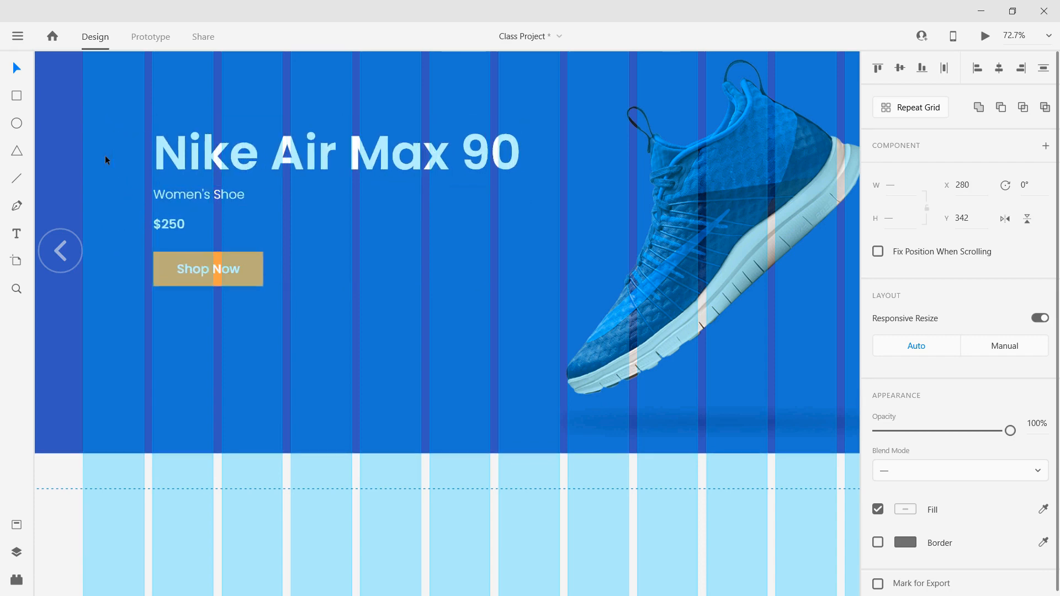
key(Left)
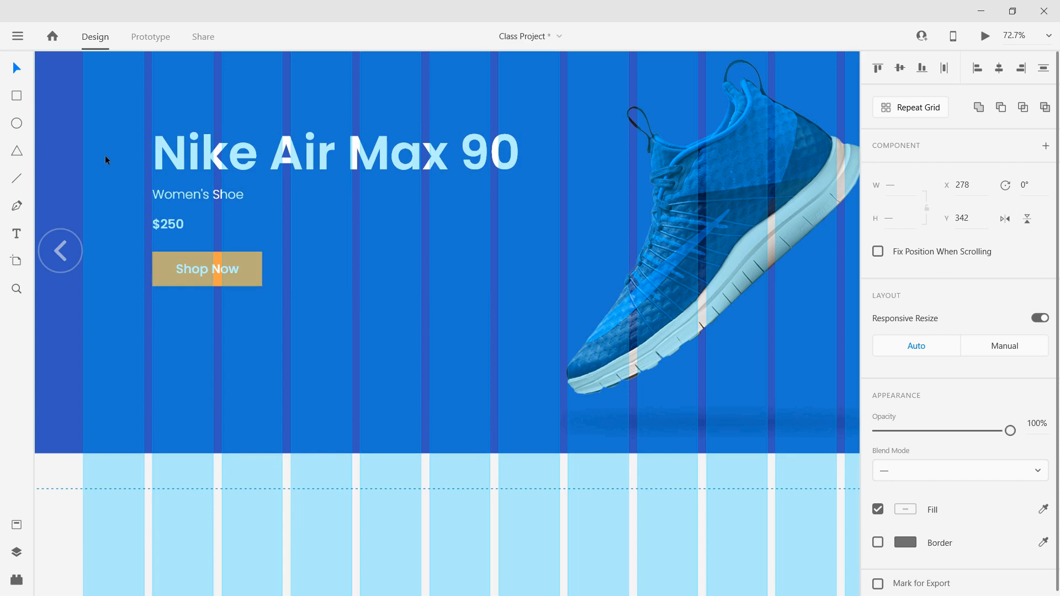
Hide the layout grid on the Landing Page artboard
scroll(372, 396, down, 5)
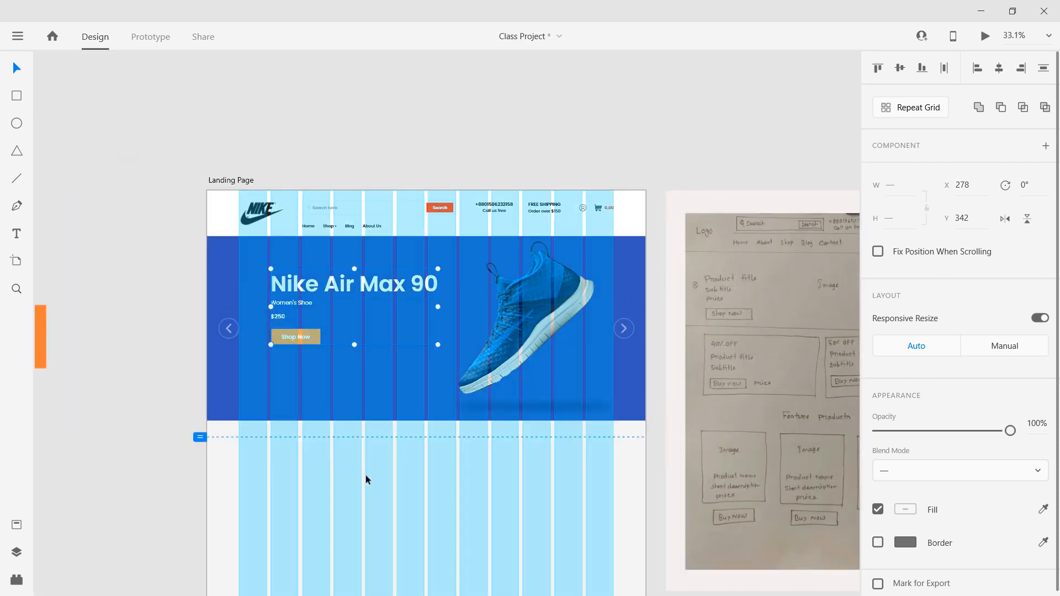
click(366, 476)
click(229, 184)
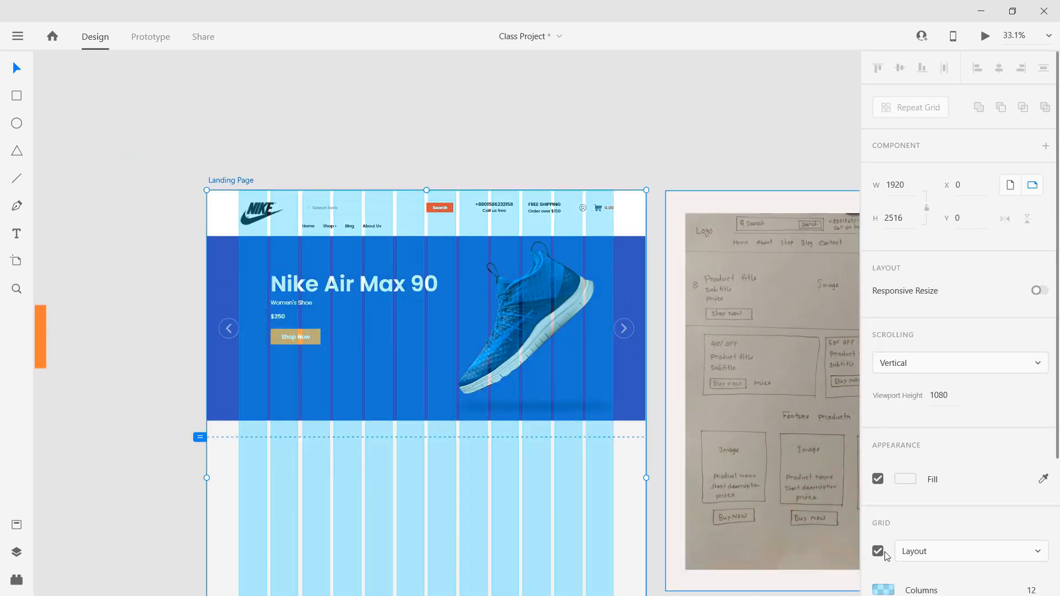
click(879, 551)
click(466, 479)
Preview the landing page to examine the finished hero layout, and close the preview
scroll(483, 425, up, 2)
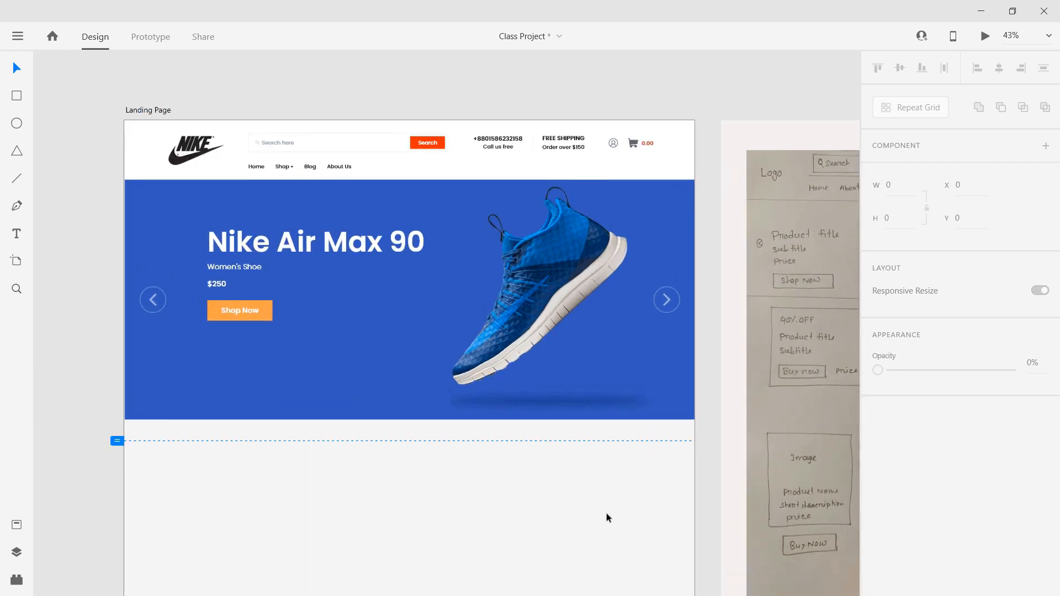
click(986, 36)
drag(561, 35, 529, 26)
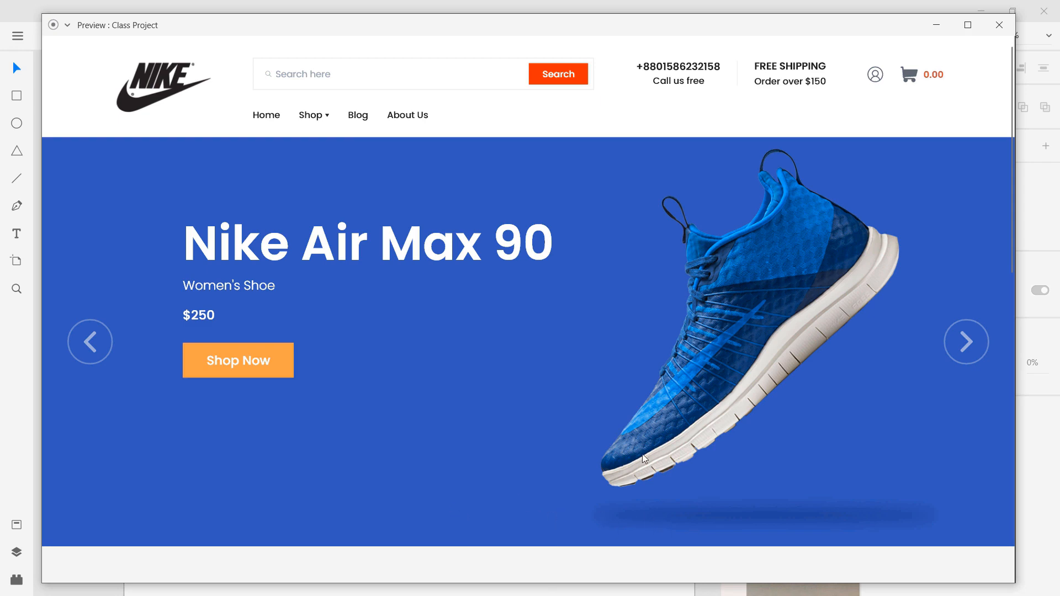
click(1004, 30)
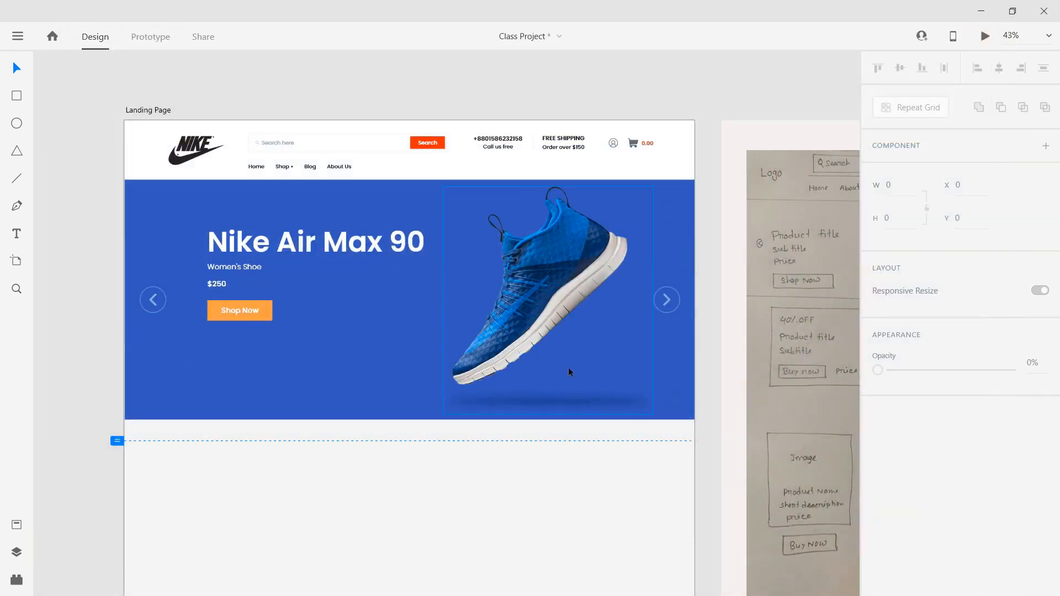
Draw a circle about 42 × 42 near the hero's lower edge, beside the shoe's shadow
scroll(451, 476, up, 3)
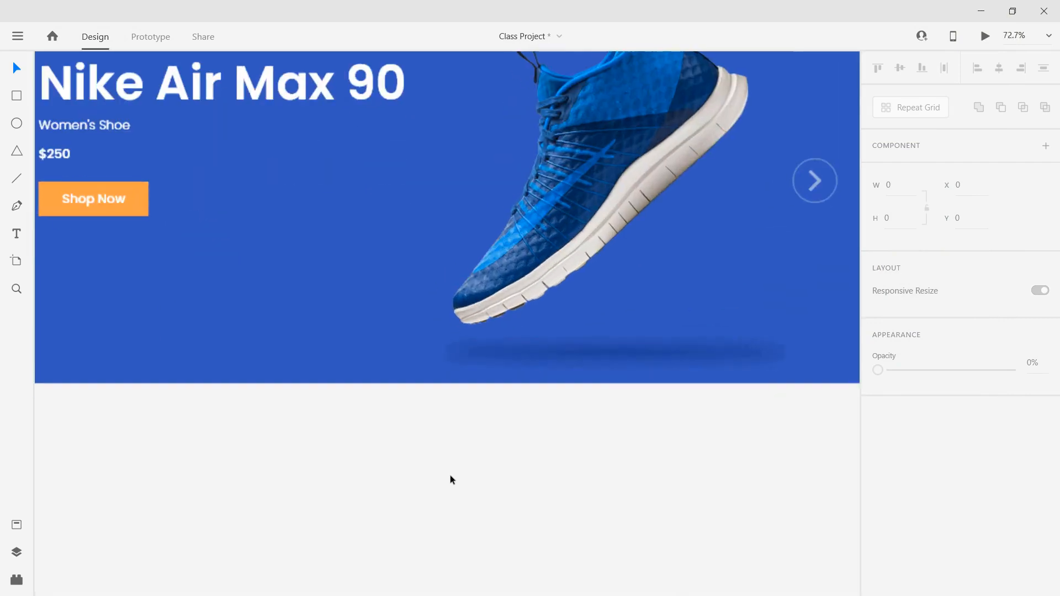
click(16, 126)
drag(372, 345, 392, 383)
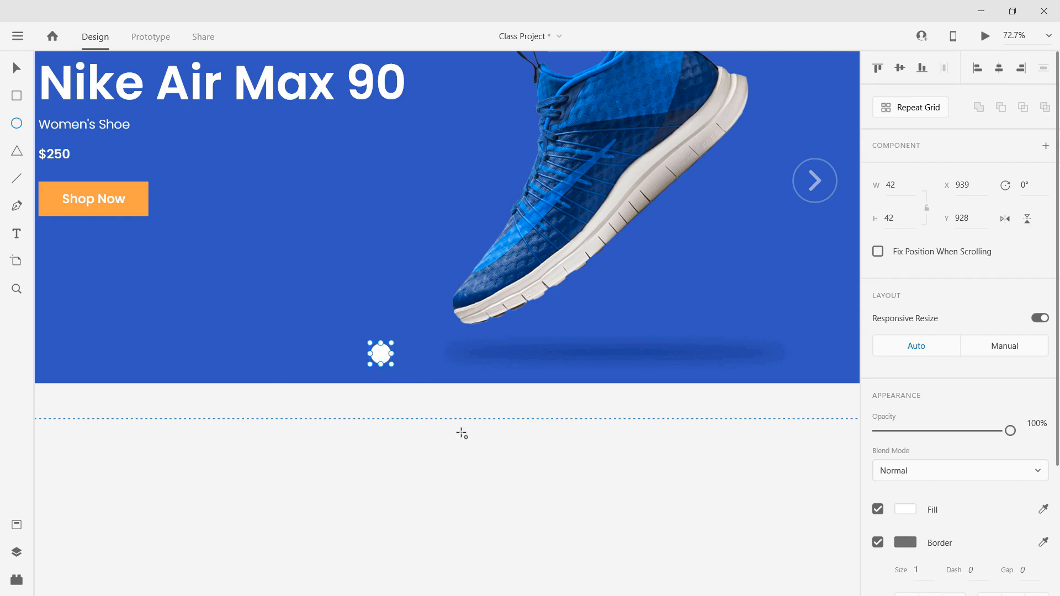
Fill the circle with #F0F0F0, saving that colour as a swatch, and remove the circle's border
click(908, 511)
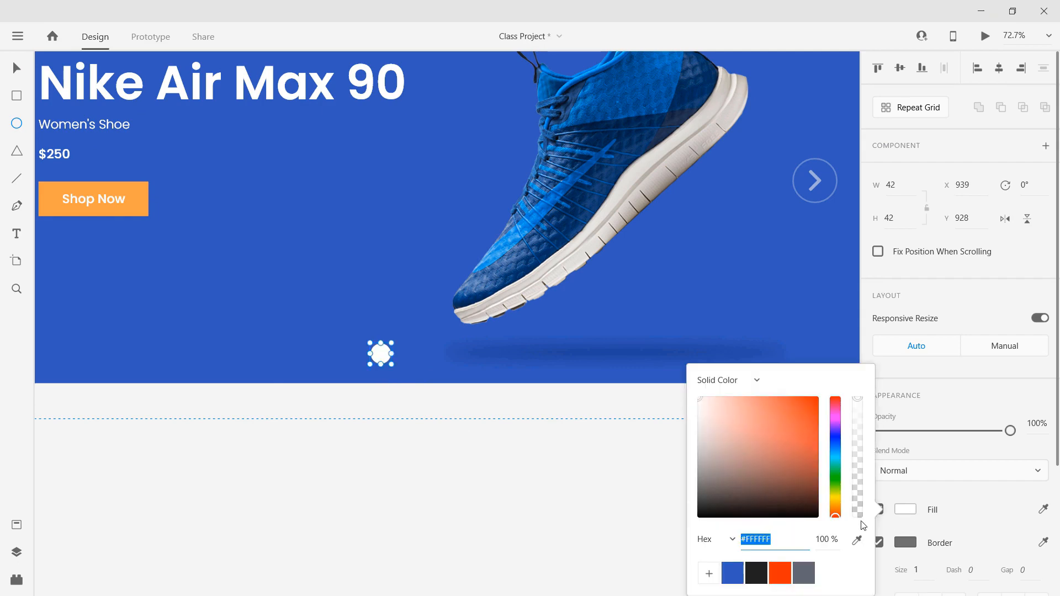
text(f0f0f0)
key(Return)
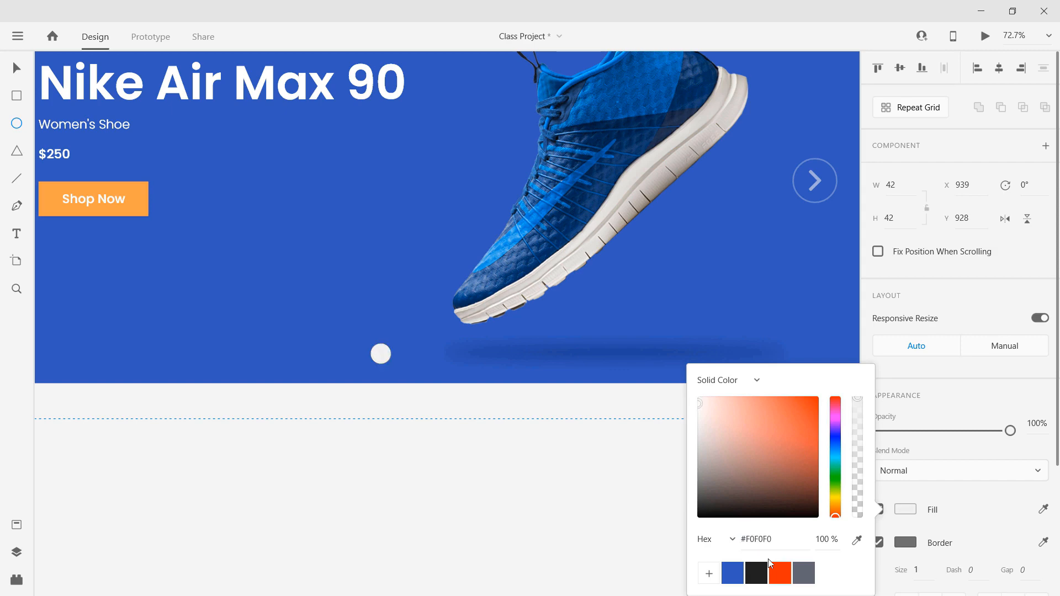
click(709, 573)
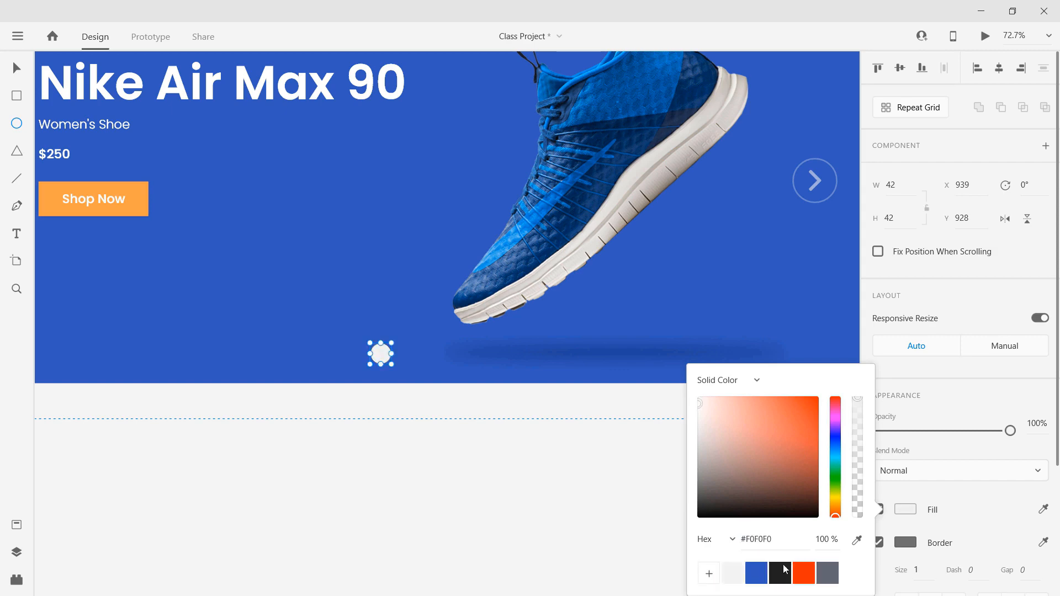
click(16, 70)
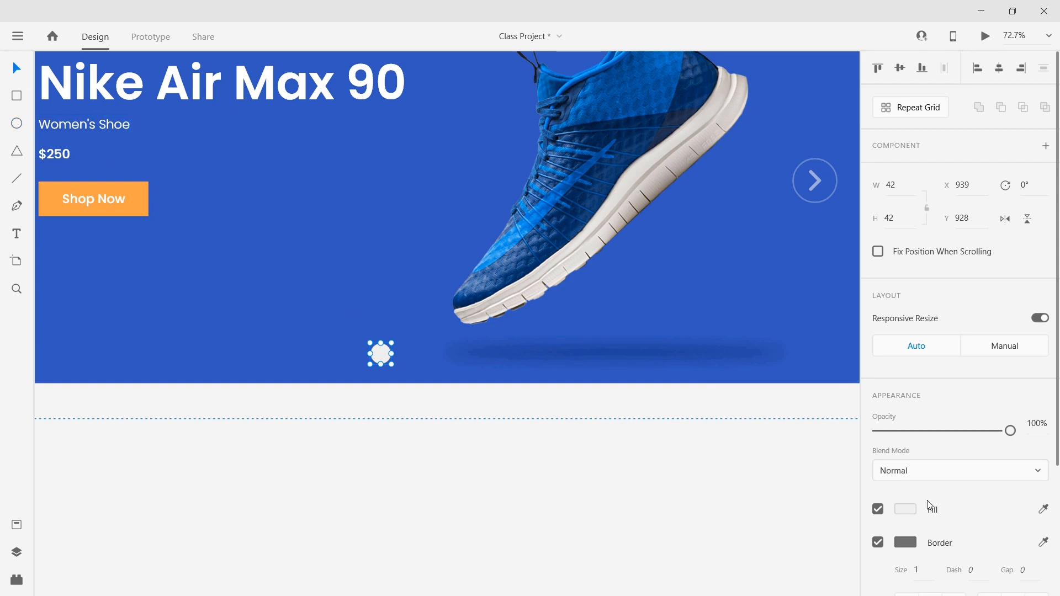
click(878, 543)
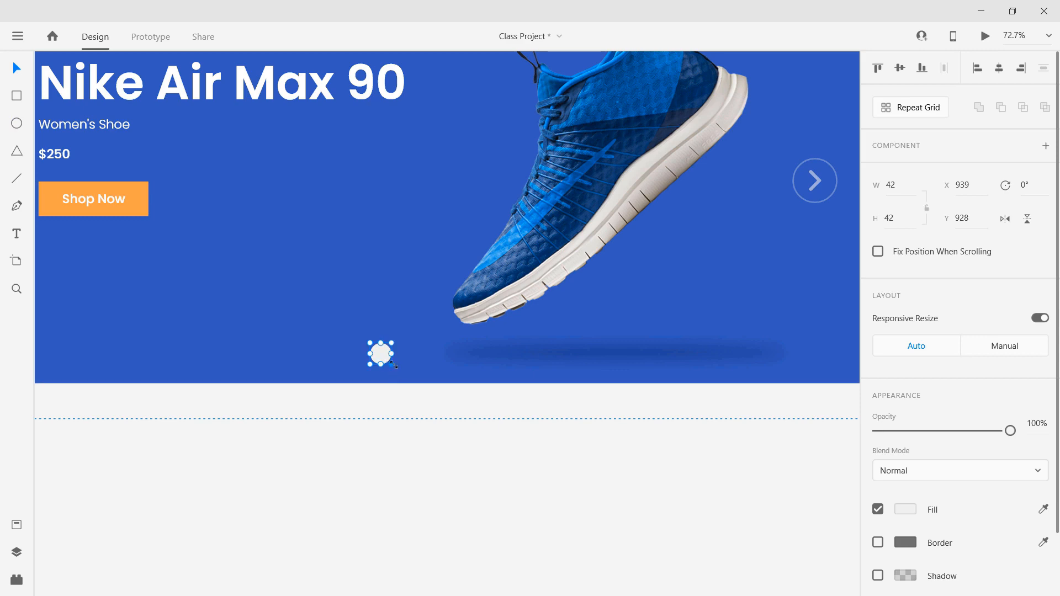
Check the circle in the preview, shrink it to about 26 × 26, and check its size again
click(985, 36)
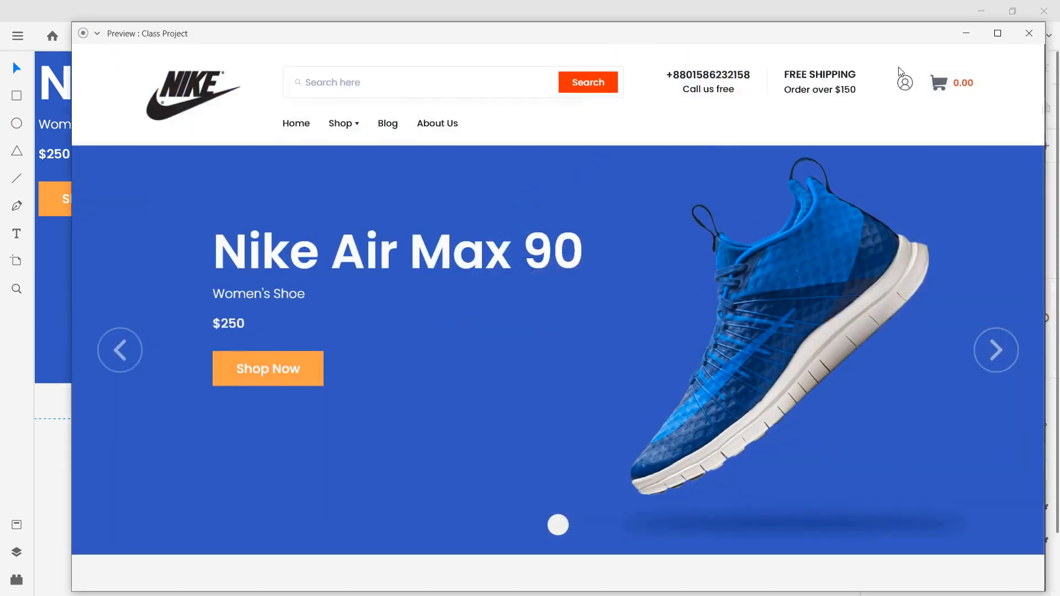
click(1029, 36)
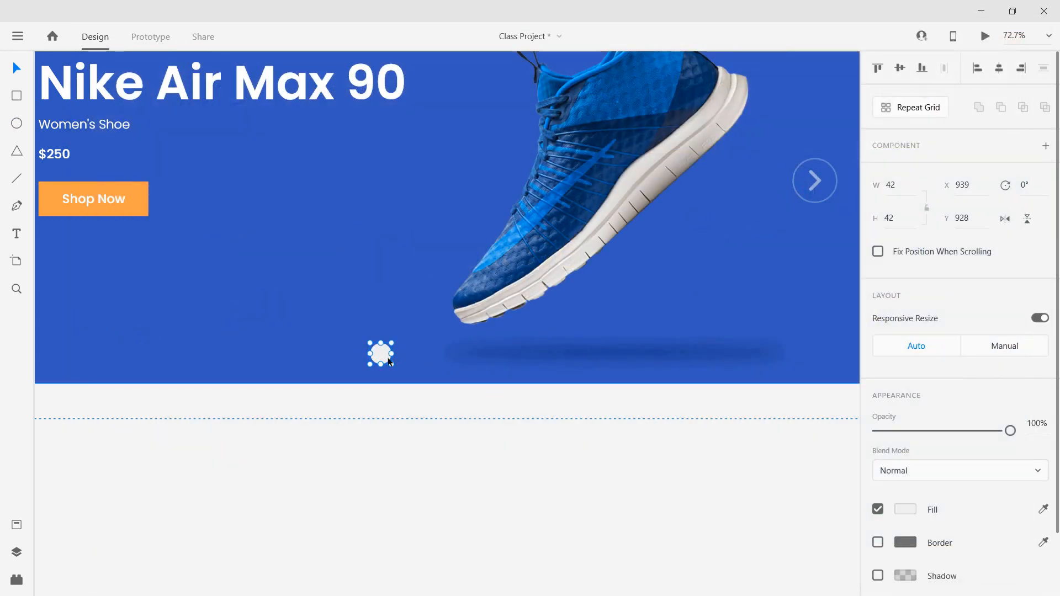
drag(391, 365, 388, 361)
click(985, 36)
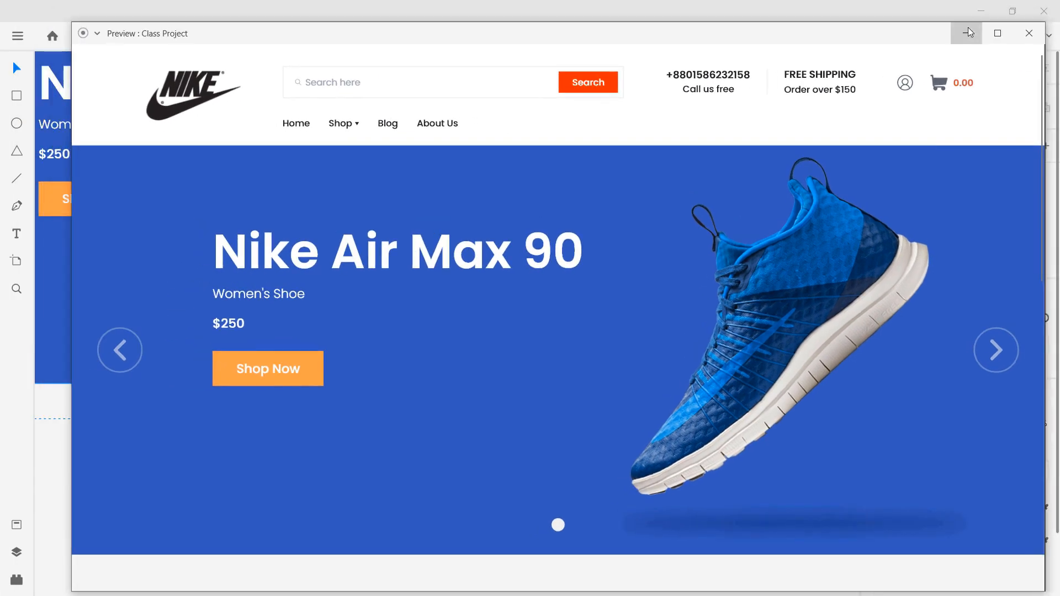
click(967, 33)
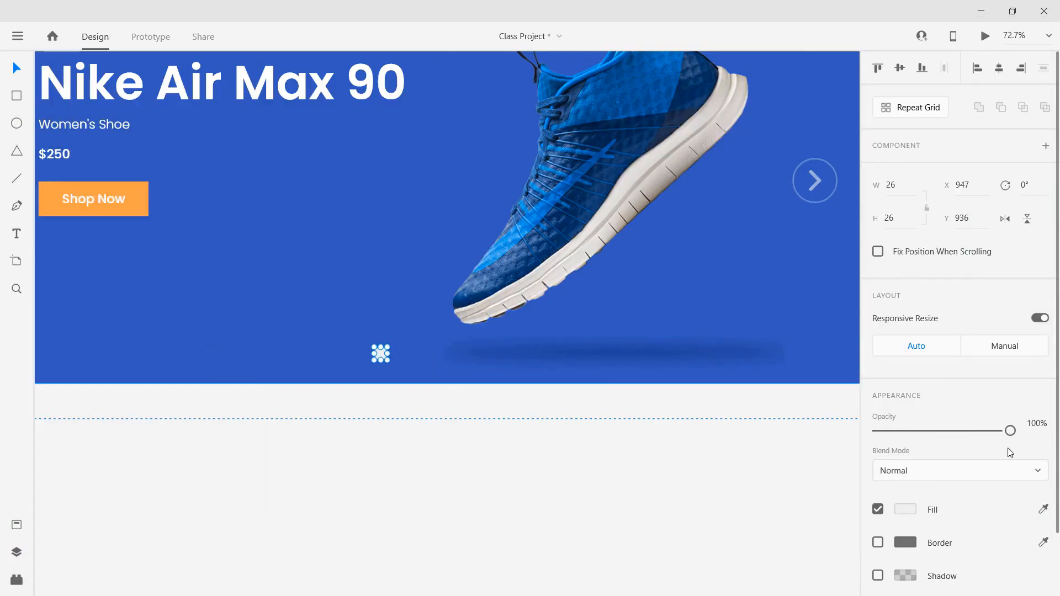
Try 50% opacity on the circle and set it back to 100%
drag(1013, 434, 946, 434)
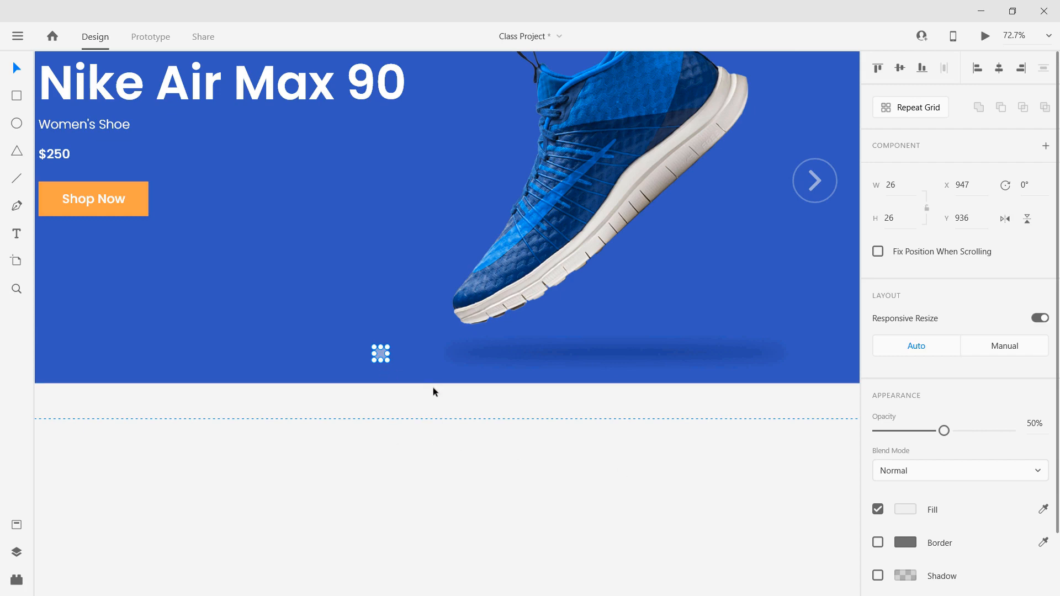
key(0)
Duplicate the circle twice in a horizontal row to make three evenly spaced slider dots
drag(383, 356, 421, 356)
shift+click(400, 354)
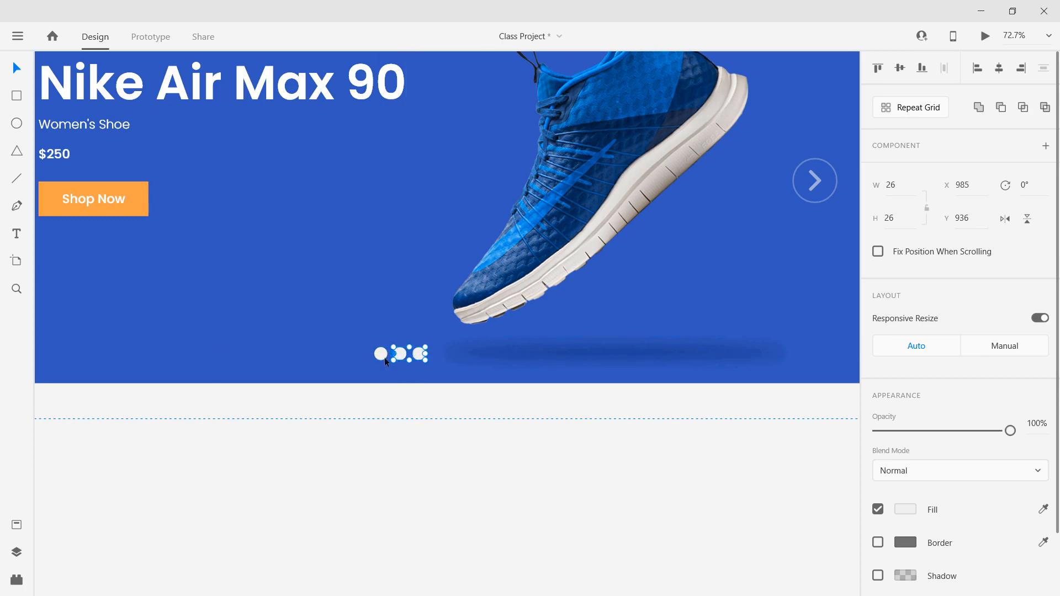
shift+click(380, 354)
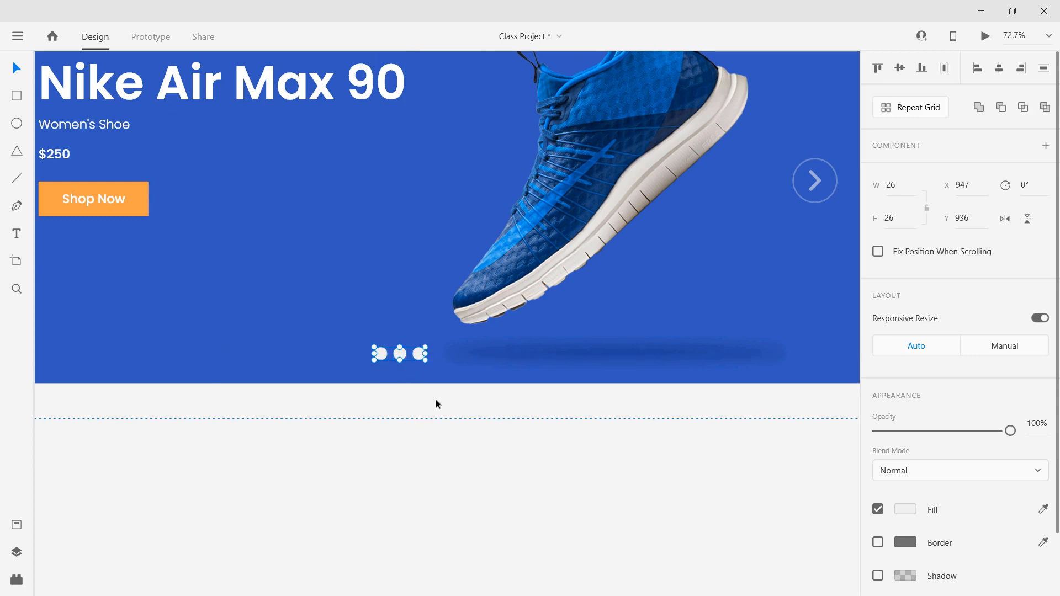
click(458, 424)
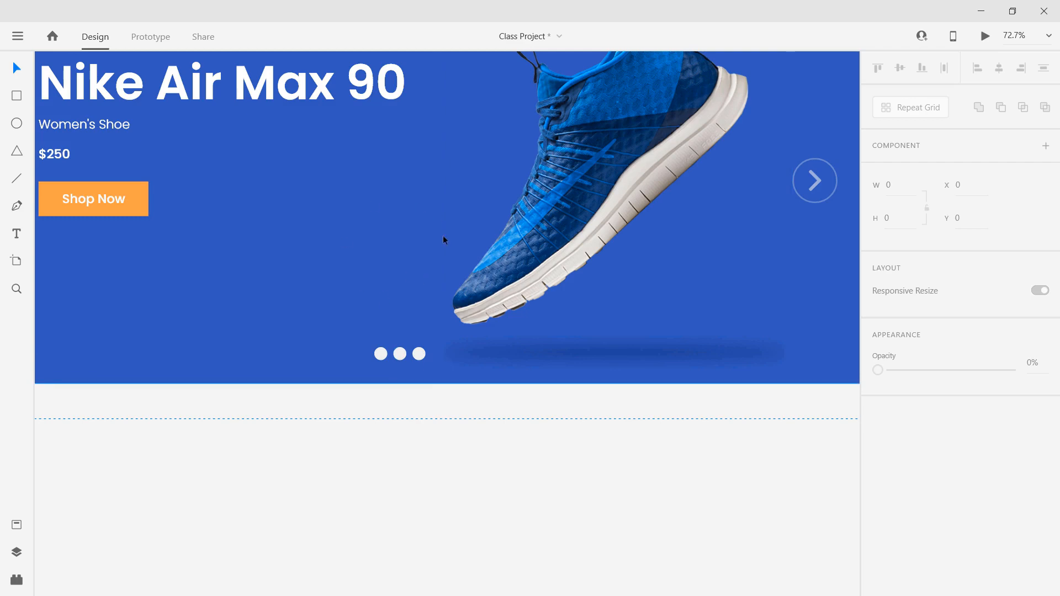
Lower the first slider dot's opacity to about 69% and make the second and third dots more transparent than the first
scroll(443, 312, down, 5)
scroll(449, 309, up, 5)
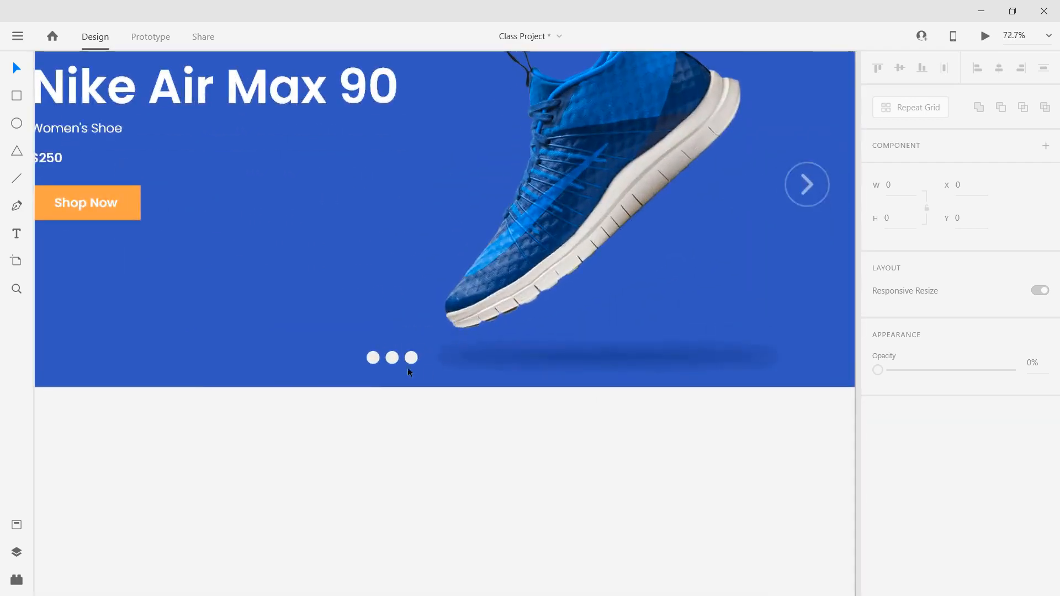
scroll(389, 386, up, 2)
click(369, 349)
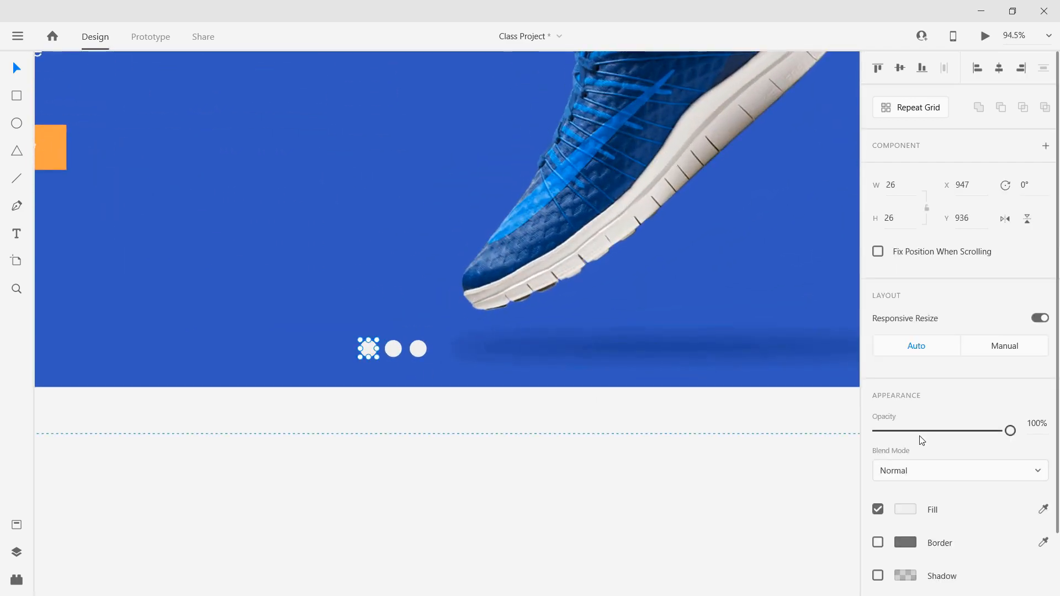
drag(1010, 431, 971, 431)
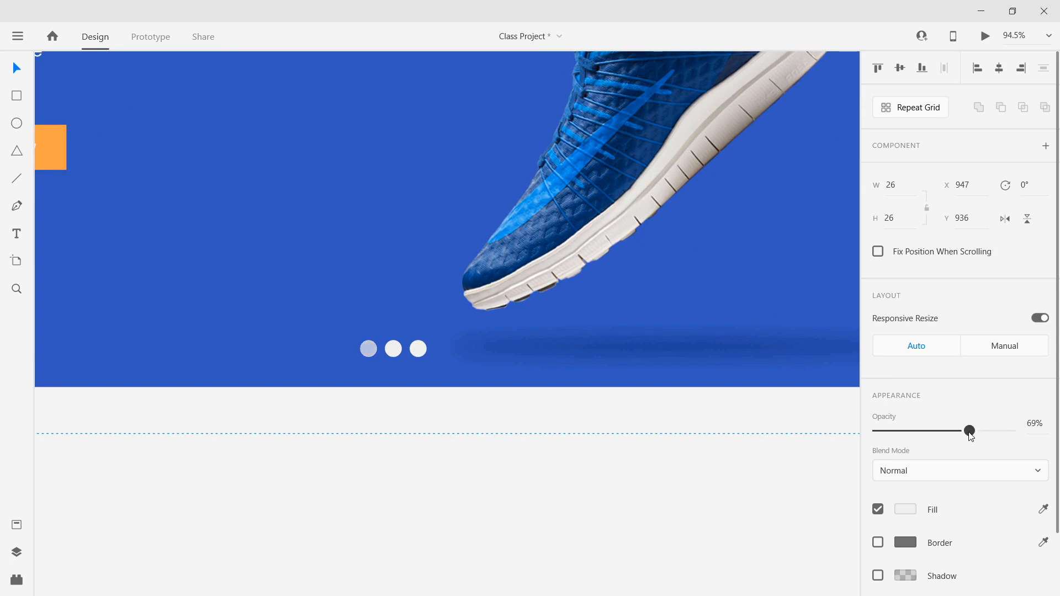
click(393, 349)
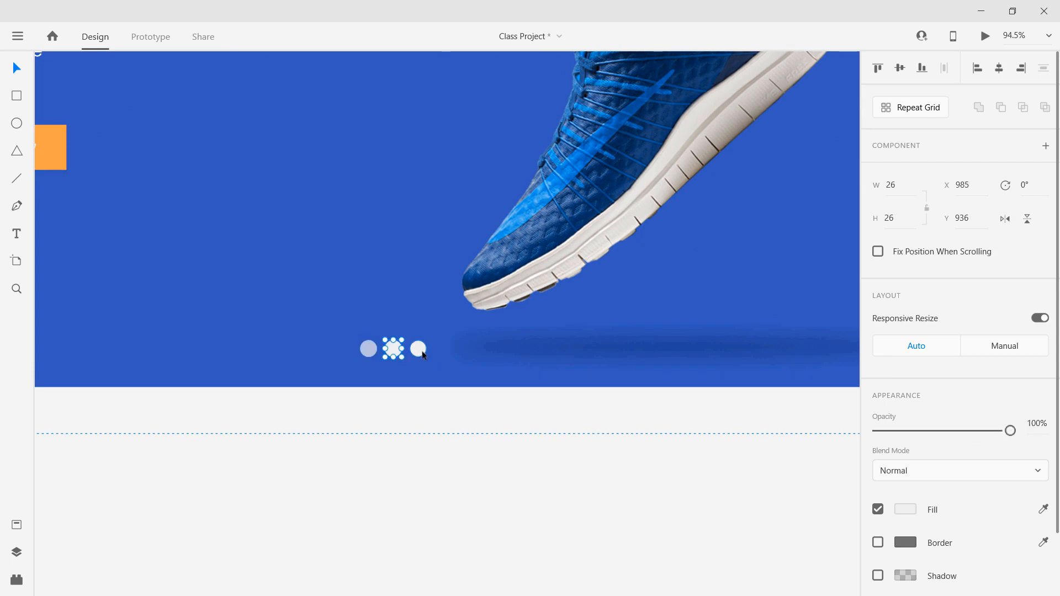
drag(1010, 431, 943, 433)
click(351, 390)
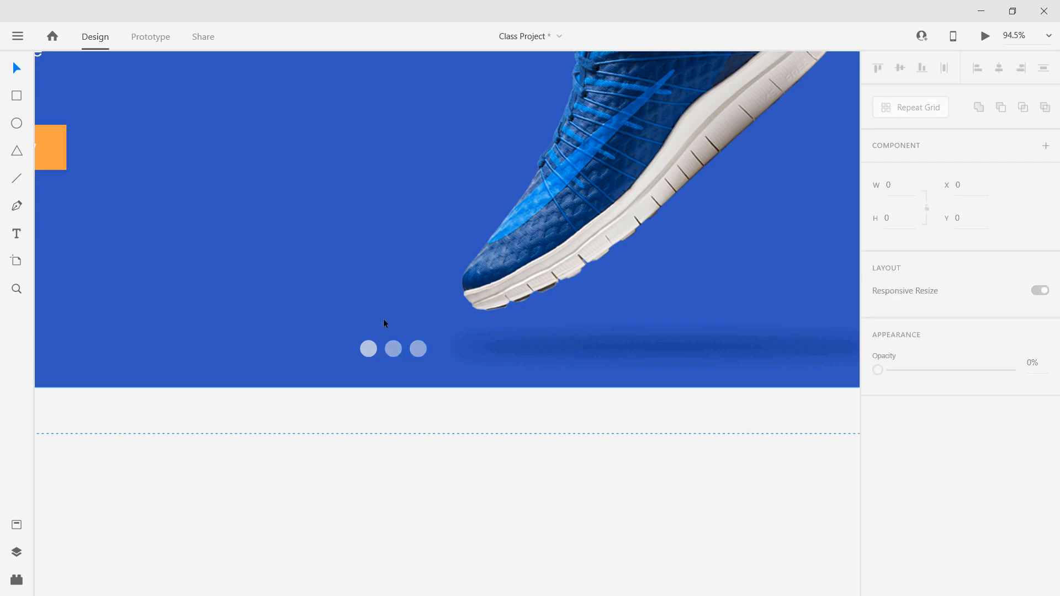
Group the three slider dots into one object and deselect it
shift+click(393, 348)
shift+click(419, 348)
key(ctrl+g)
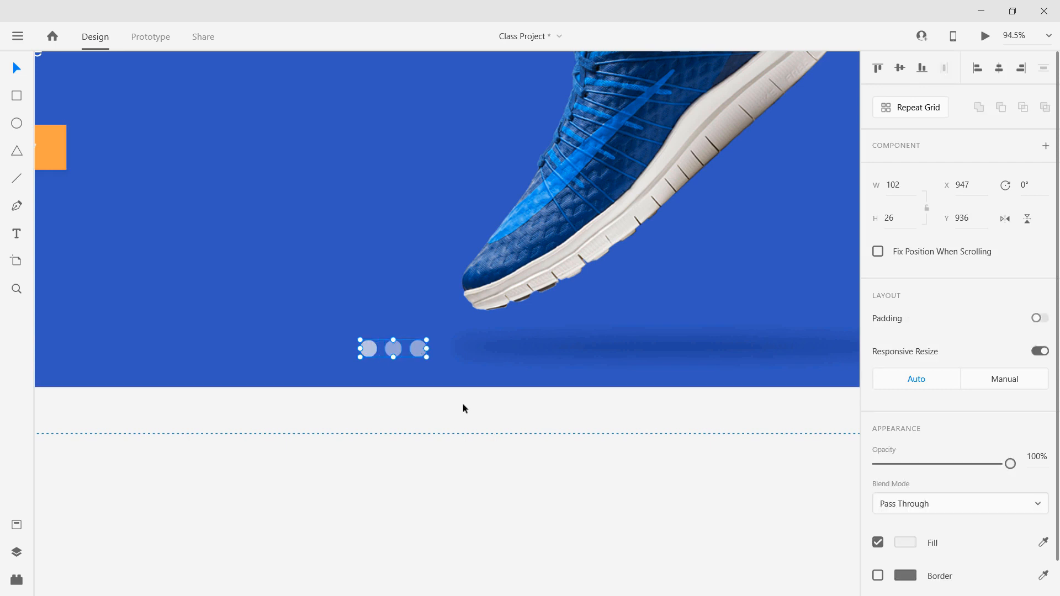
ctrl+scroll(434, 457, down, 4)
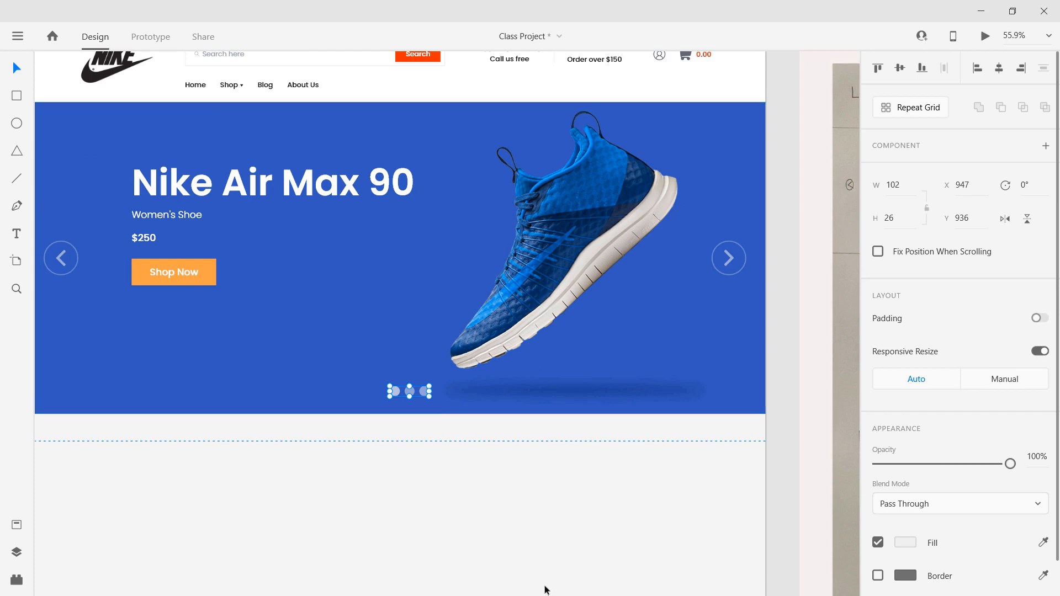
scroll(509, 434, down, 1)
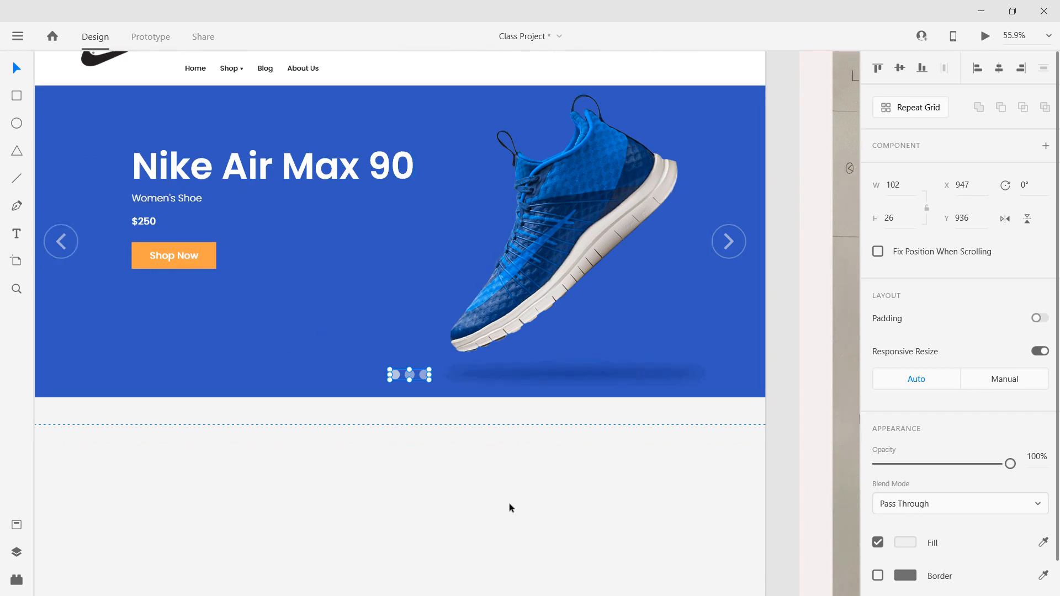
click(542, 498)
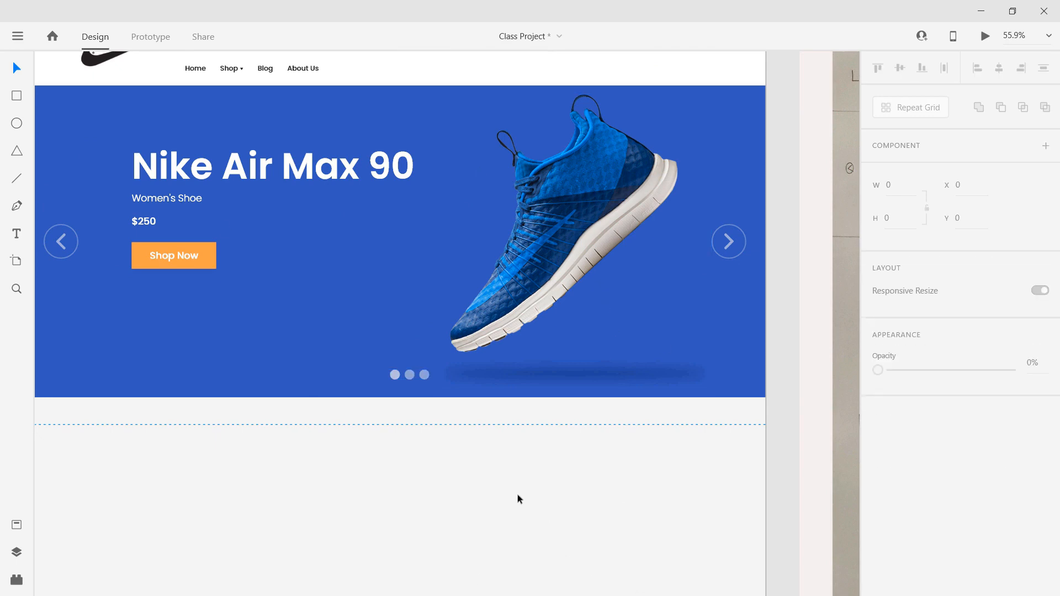
Centre the slider dot group horizontally on the blue hero background
click(410, 379)
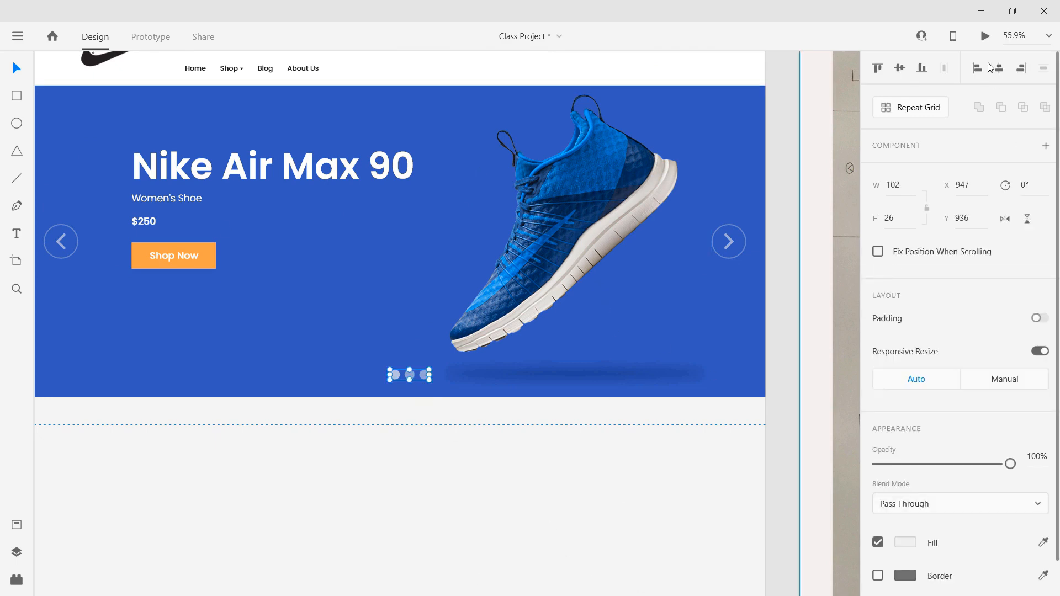
click(477, 444)
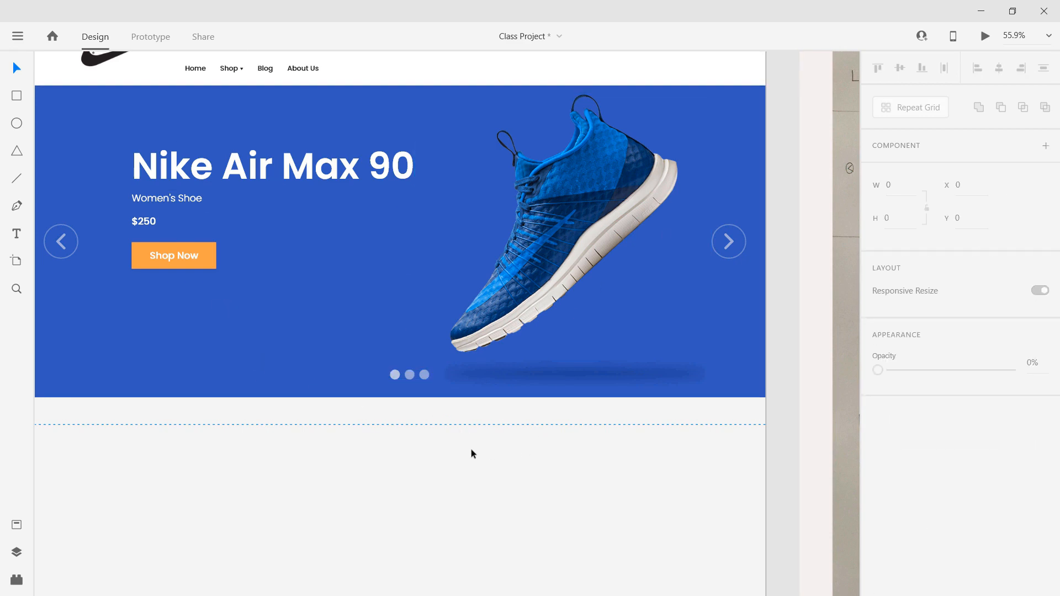
click(411, 377)
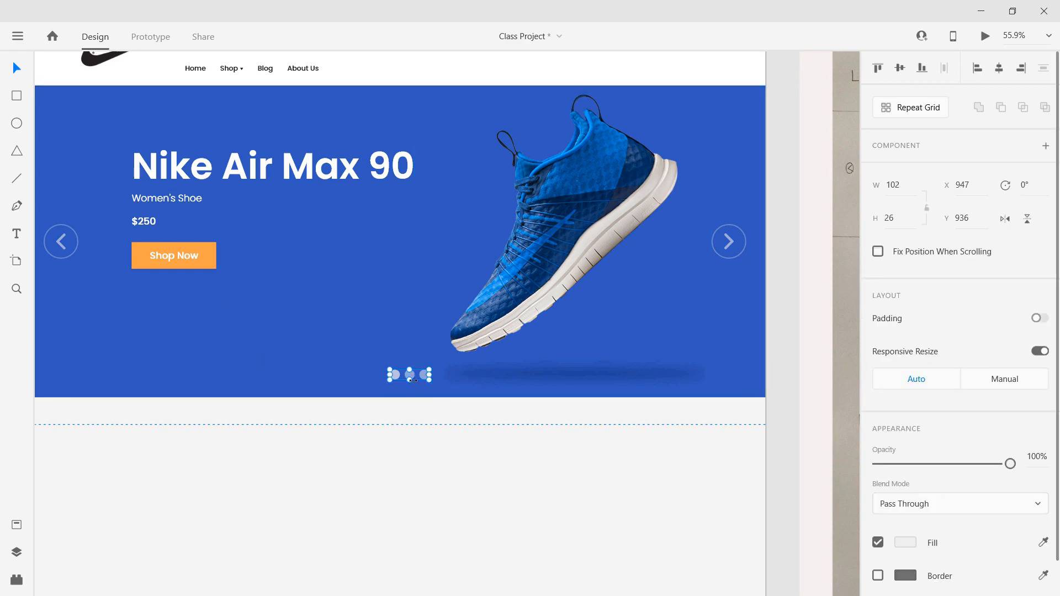
shift+click(287, 329)
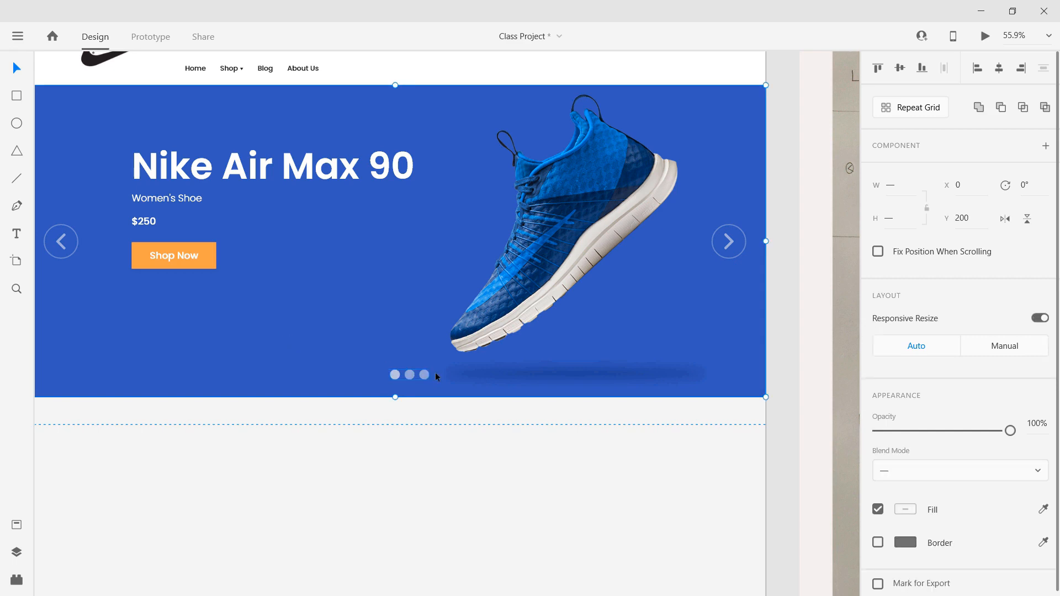
click(1000, 69)
click(554, 485)
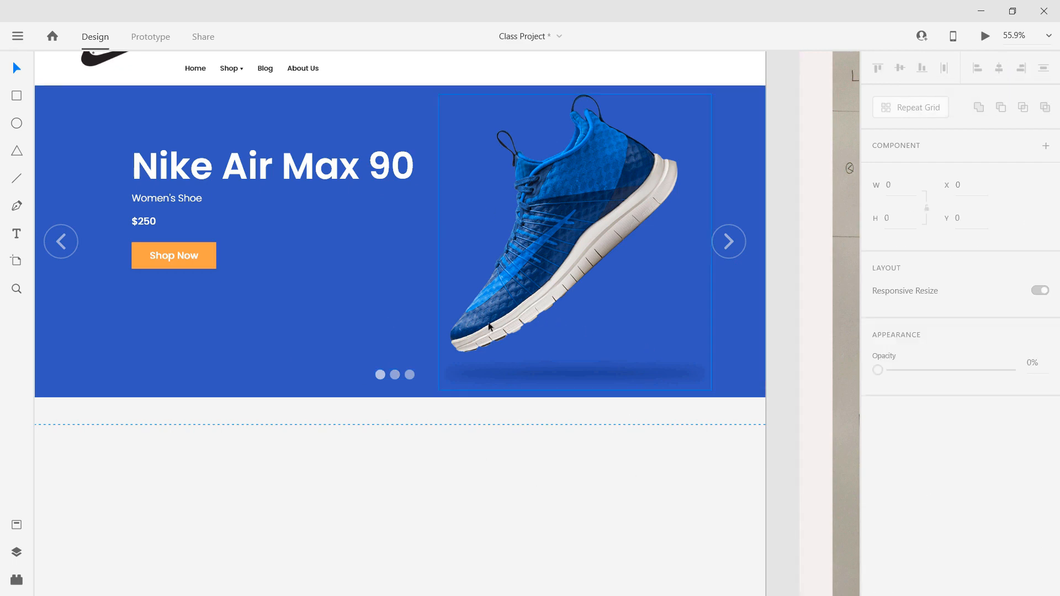
Preview the landing page and look through it from the header to below the hero section
click(985, 36)
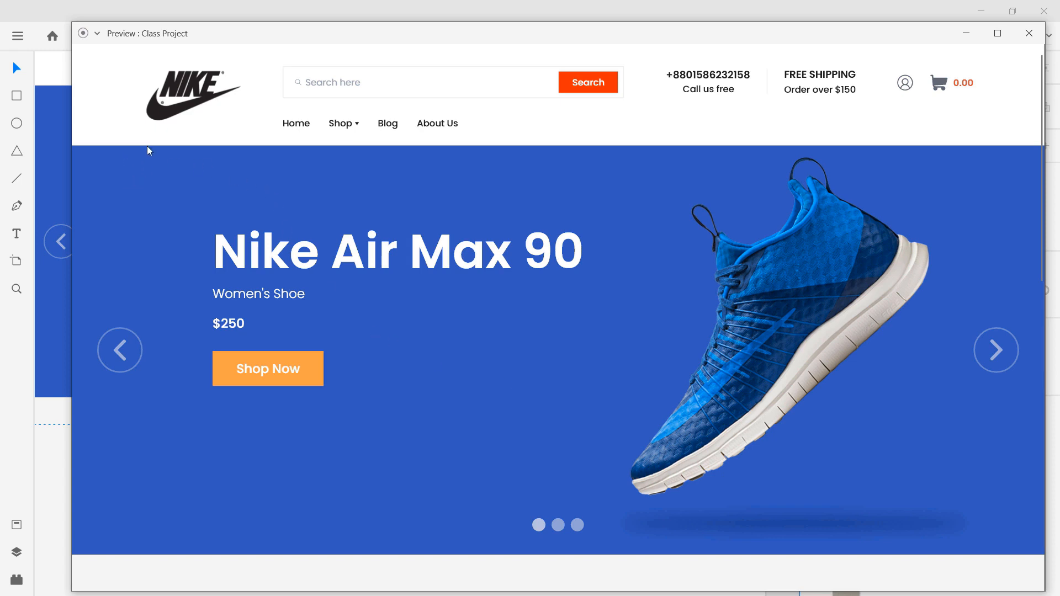
scroll(341, 363, down, 5)
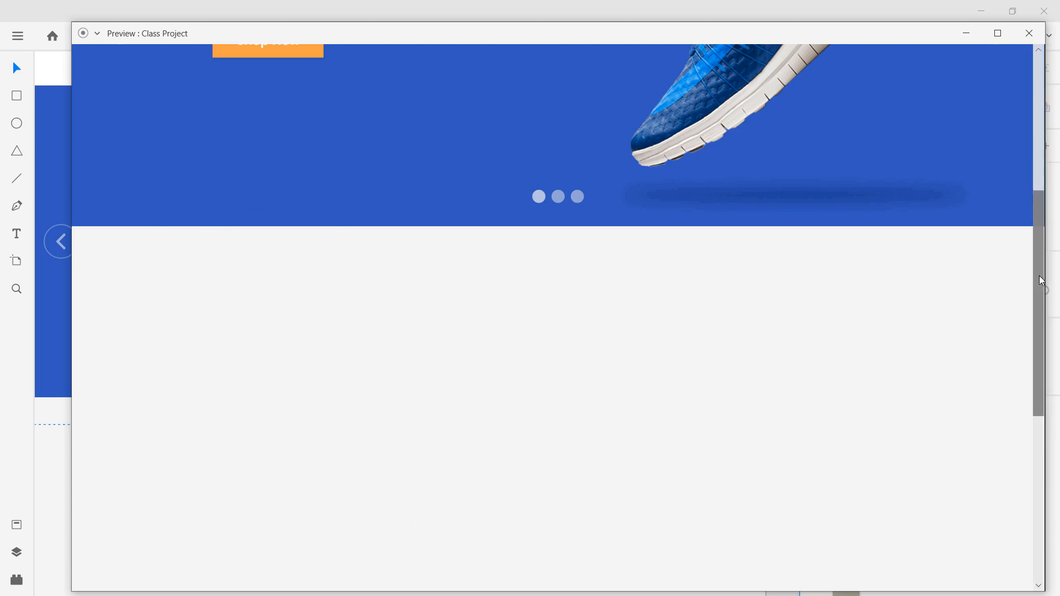
scroll(511, 418, up, 5)
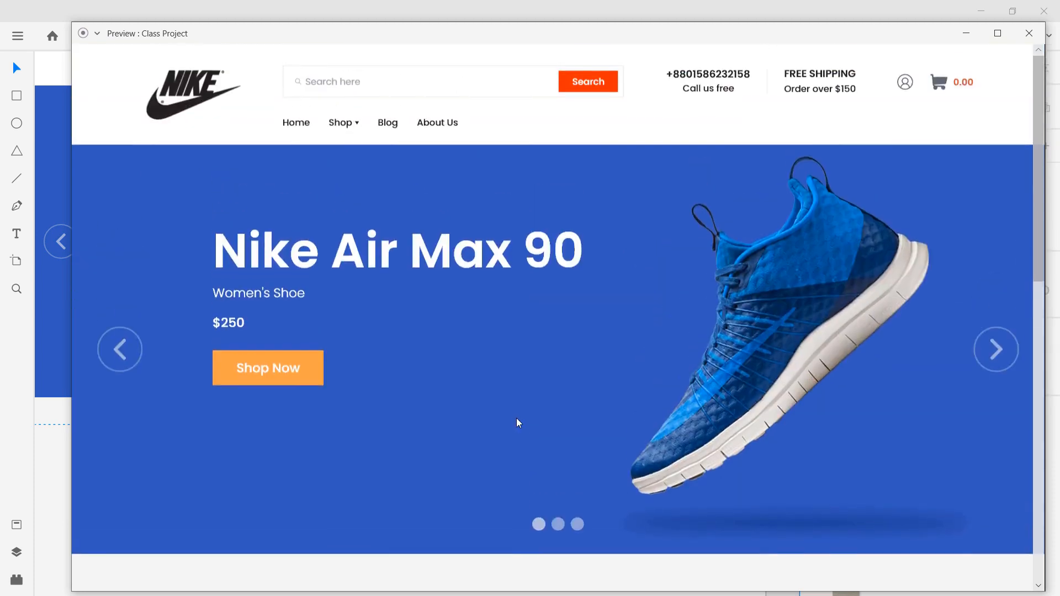